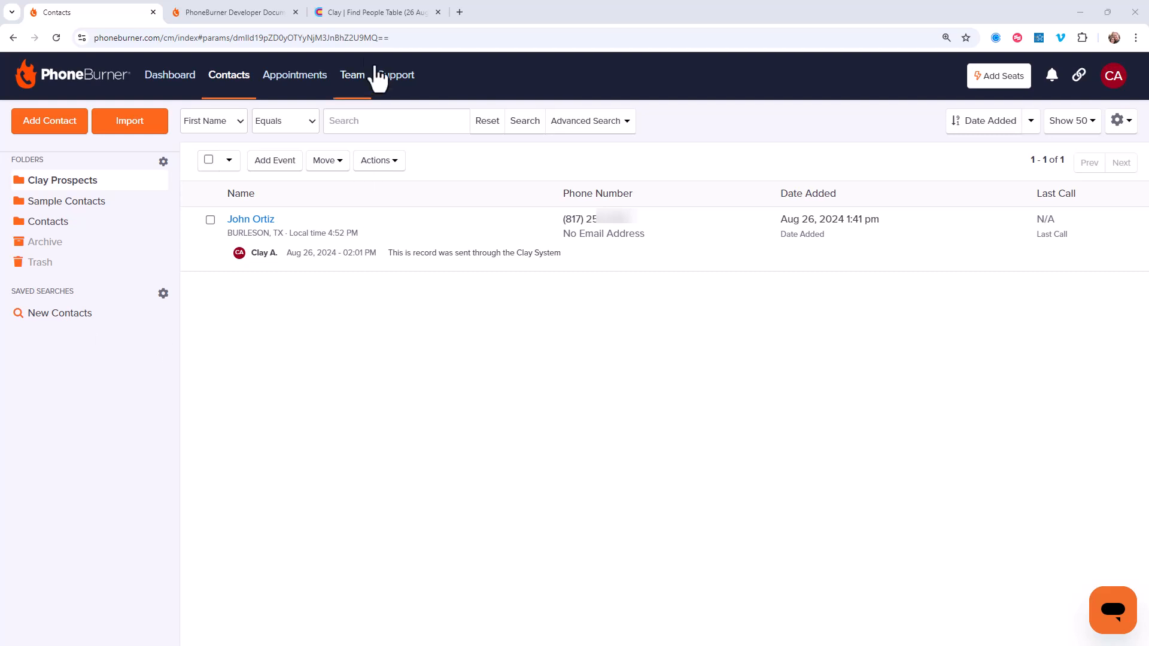
# Switch to Clay, add an HTTP API enrichment column to the people table, and set its method to POST
pyautogui.click(357, 14)
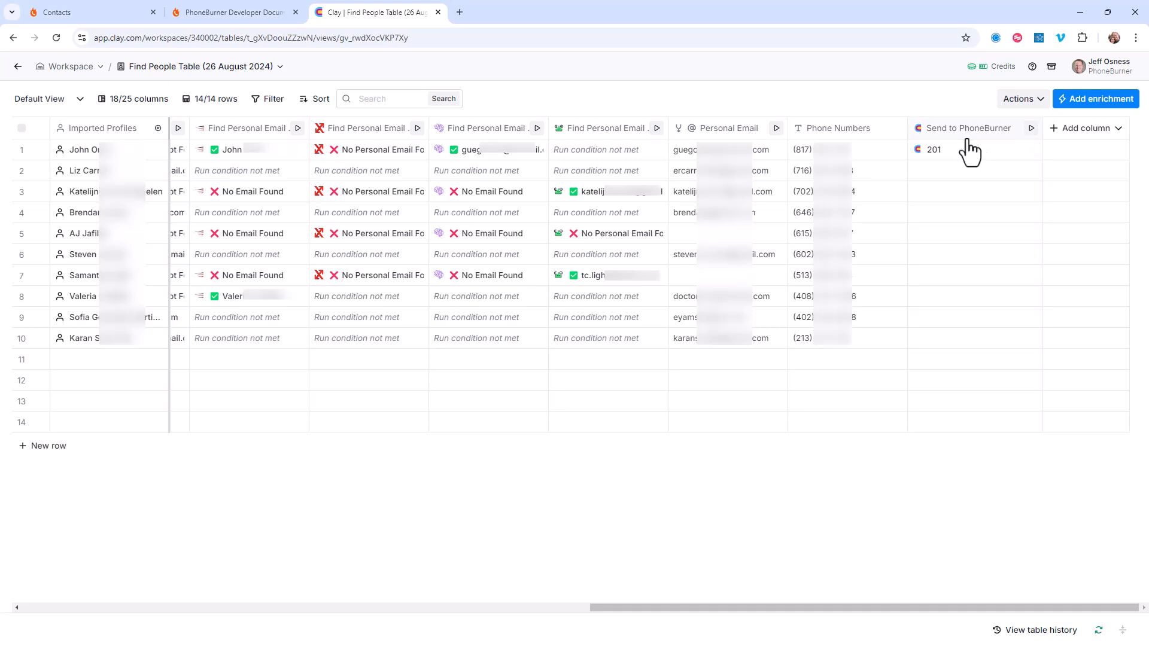
pyautogui.click(1058, 144)
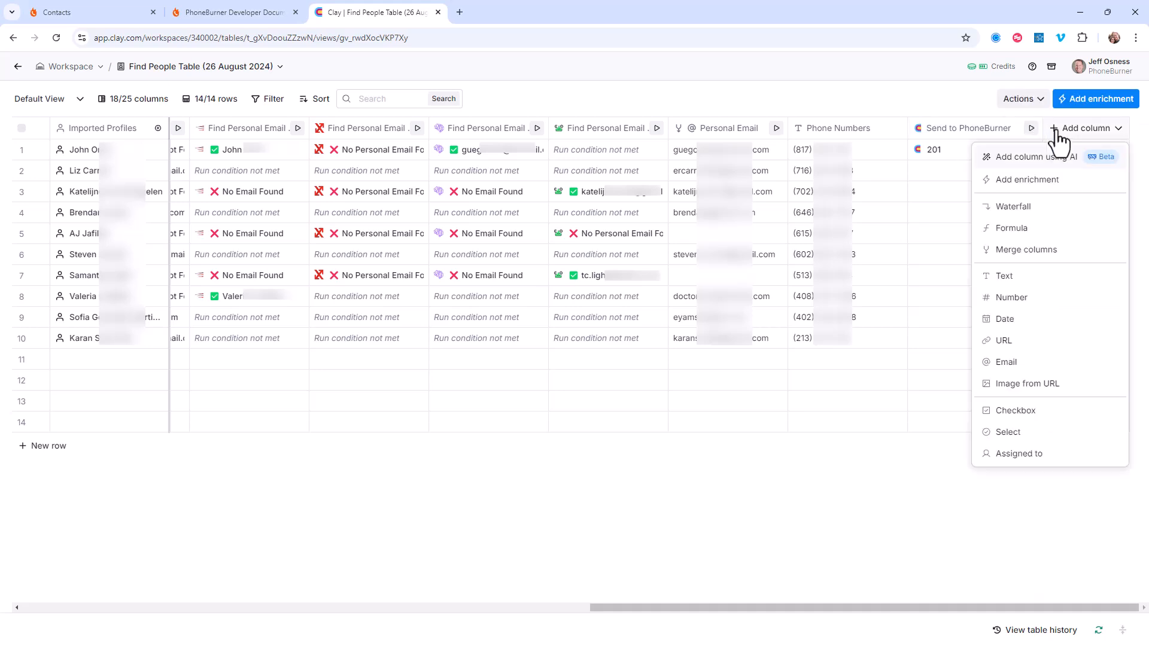
pyautogui.click(1025, 180)
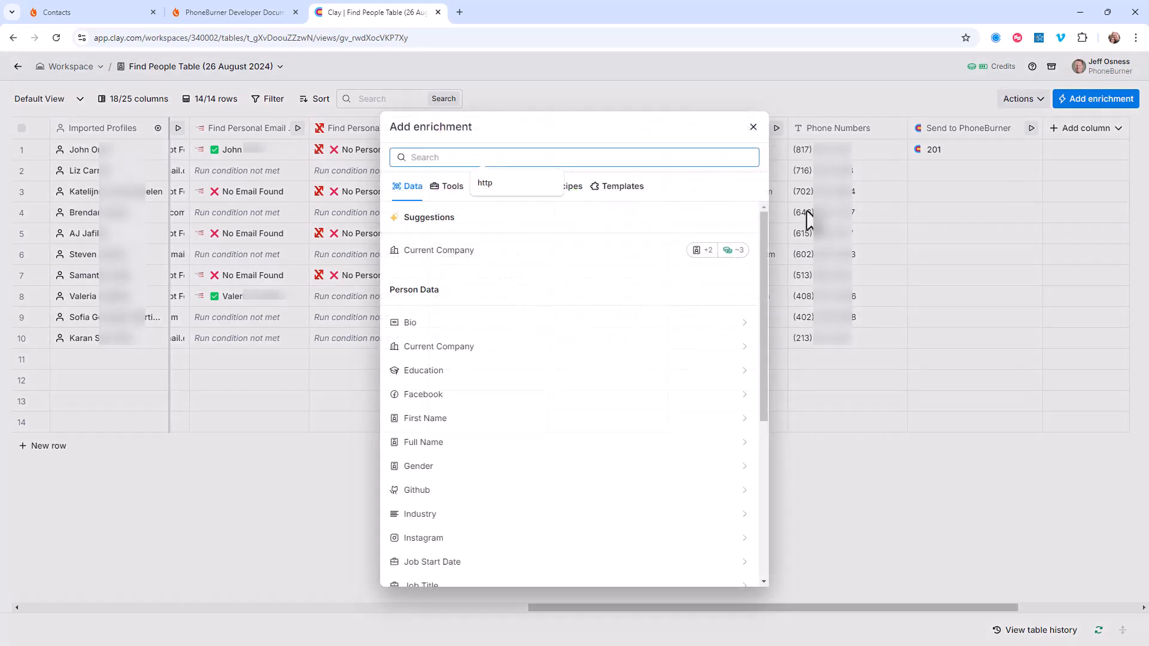
pyautogui.write('http')
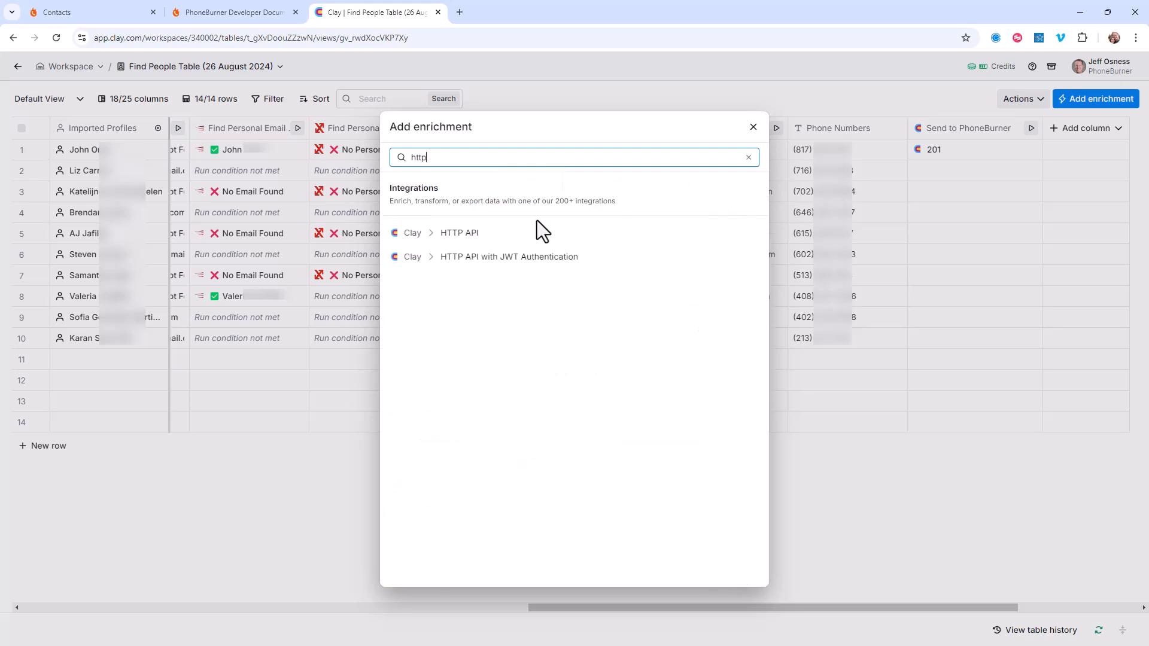
pyautogui.click(475, 236)
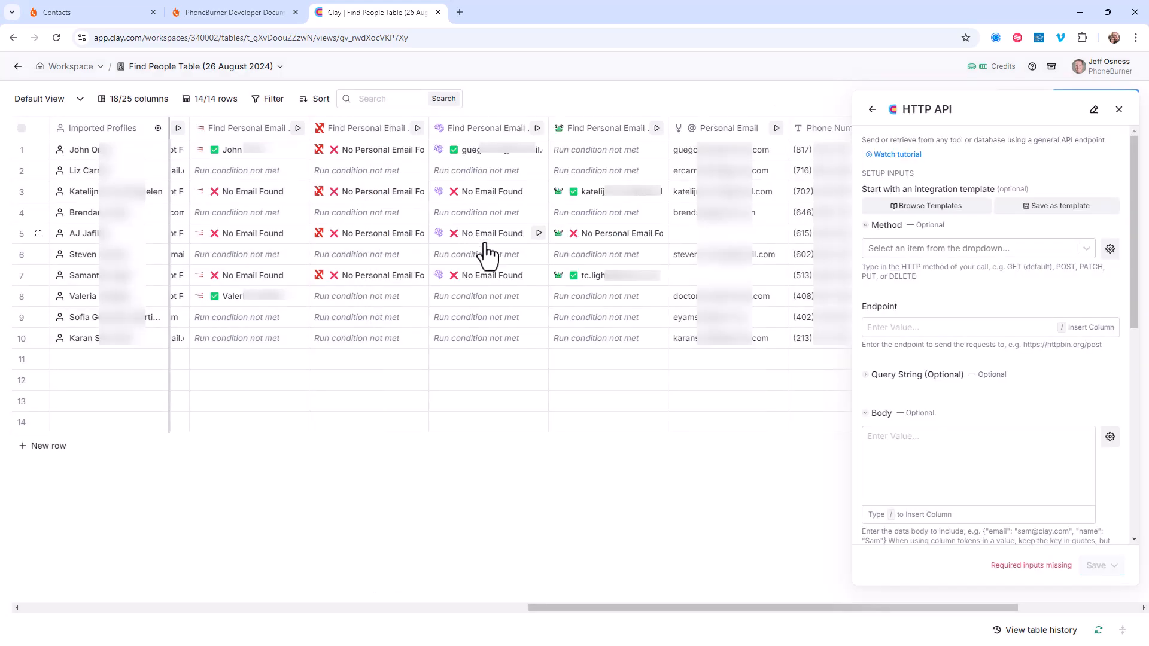
pyautogui.click(897, 248)
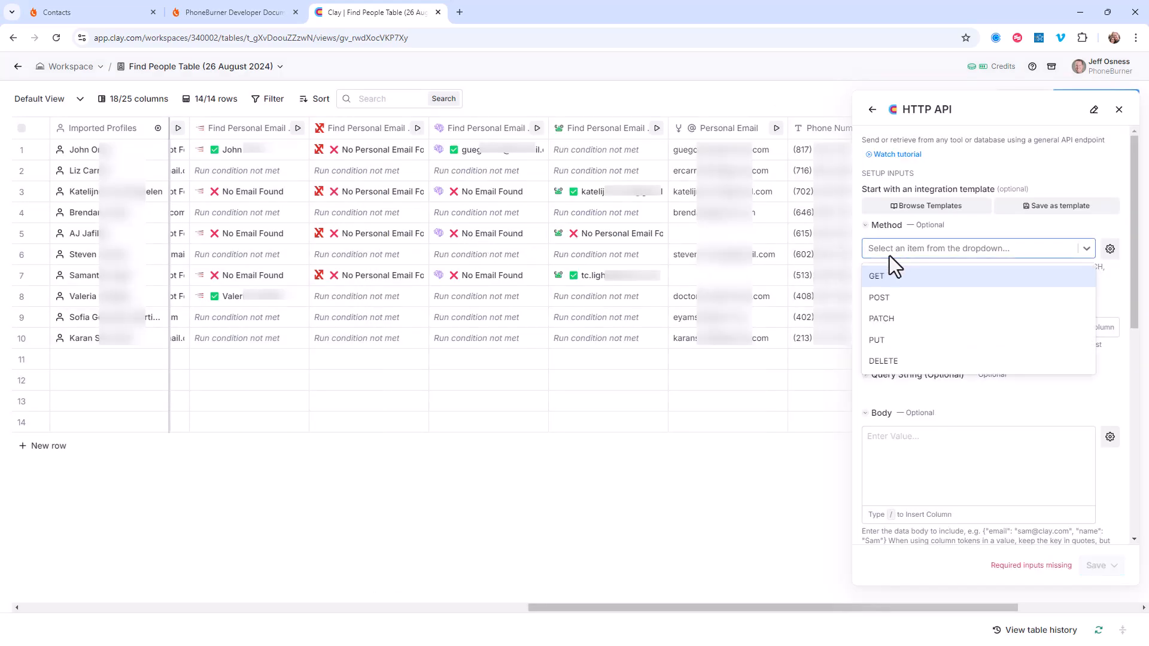
pyautogui.click(877, 297)
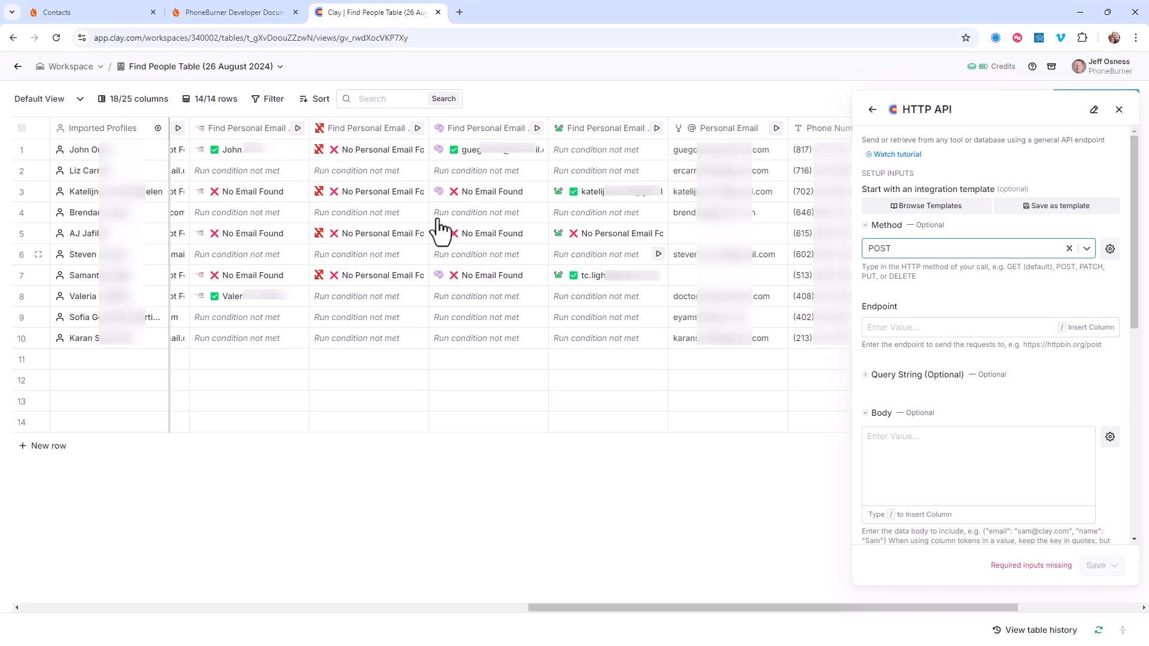
# Switch to PhoneBurner and open the API reference in the developer documentation from the integration settings
pyautogui.click(62, 11)
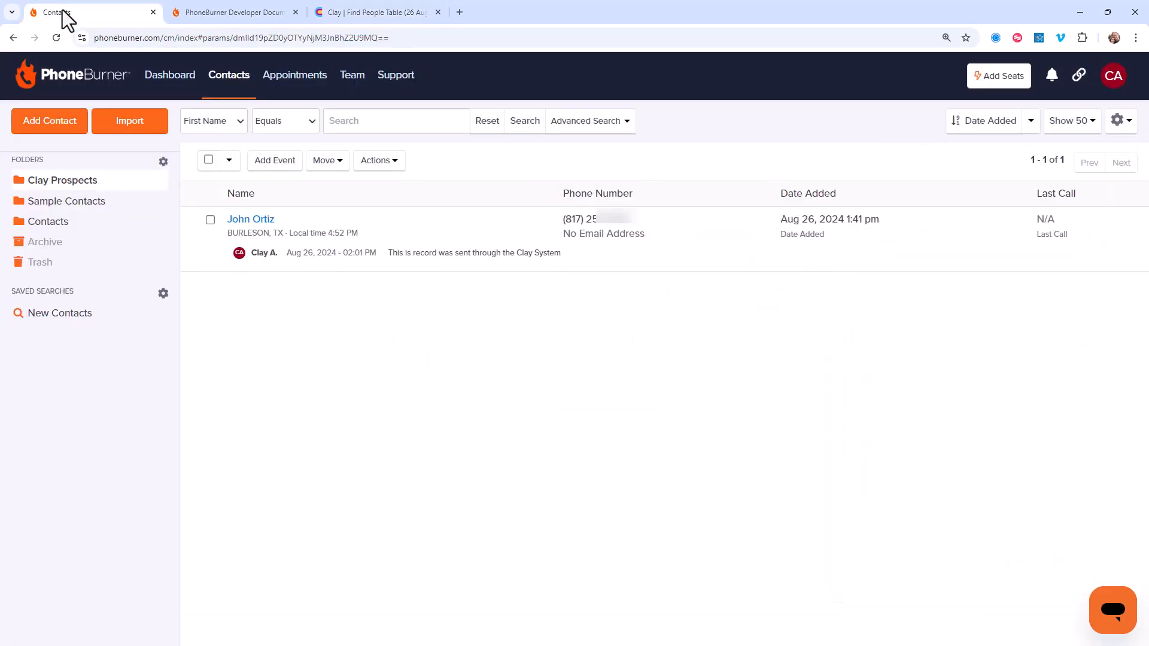
pyautogui.click(1112, 84)
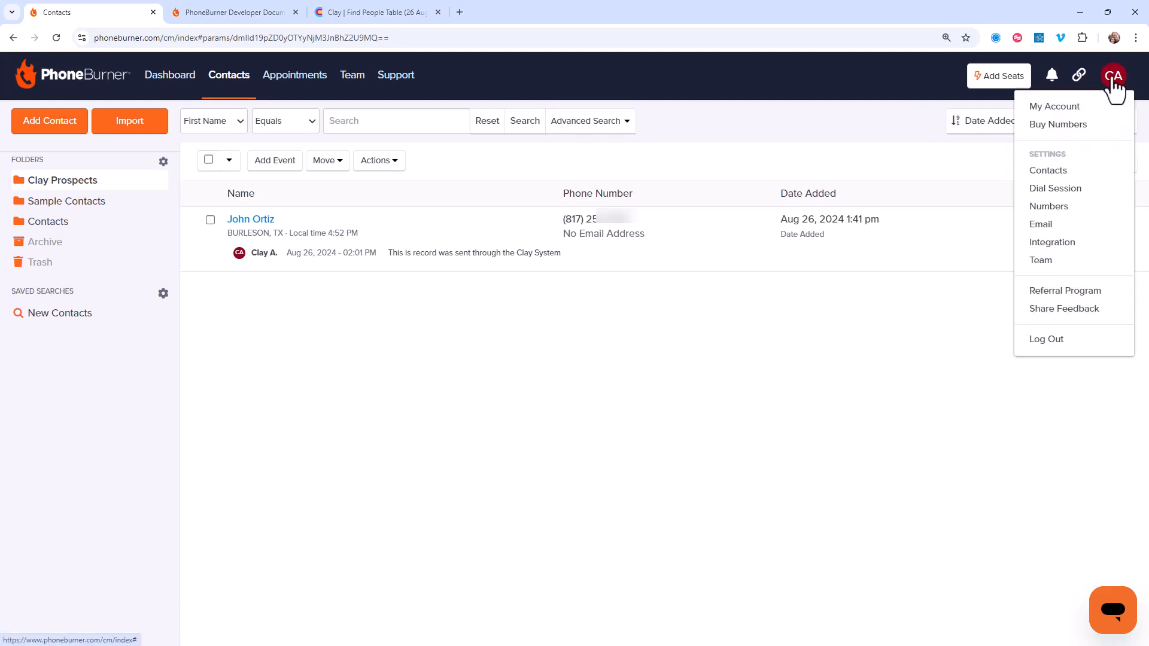
pyautogui.click(1068, 245)
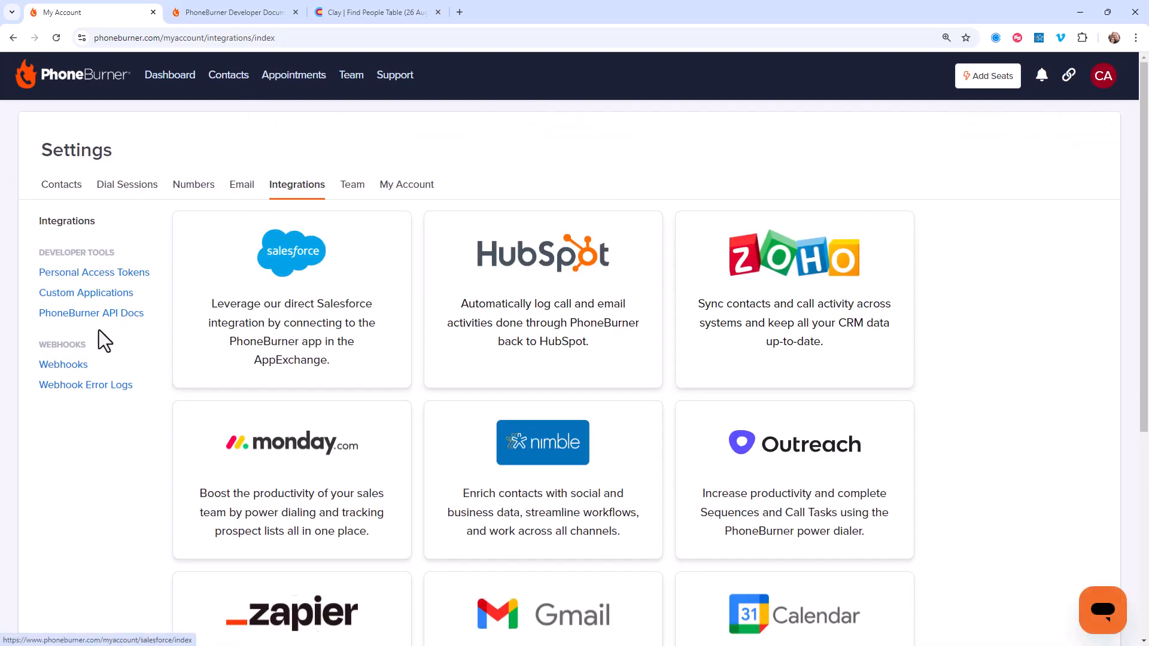
pyautogui.click(87, 314)
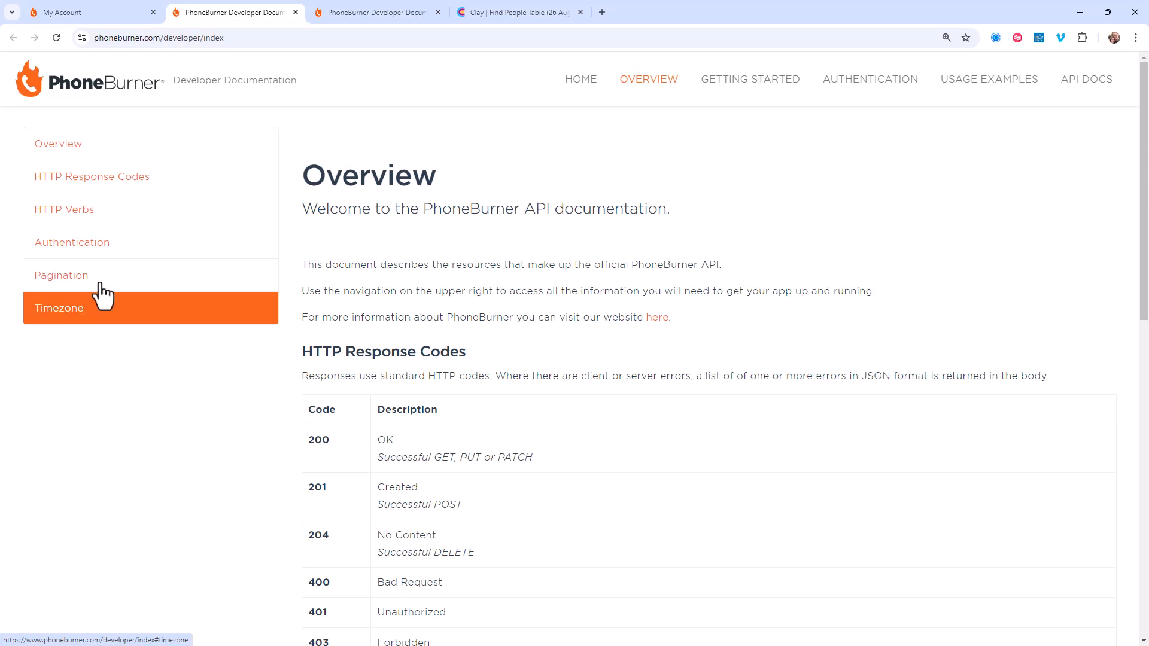
pyautogui.click(1083, 90)
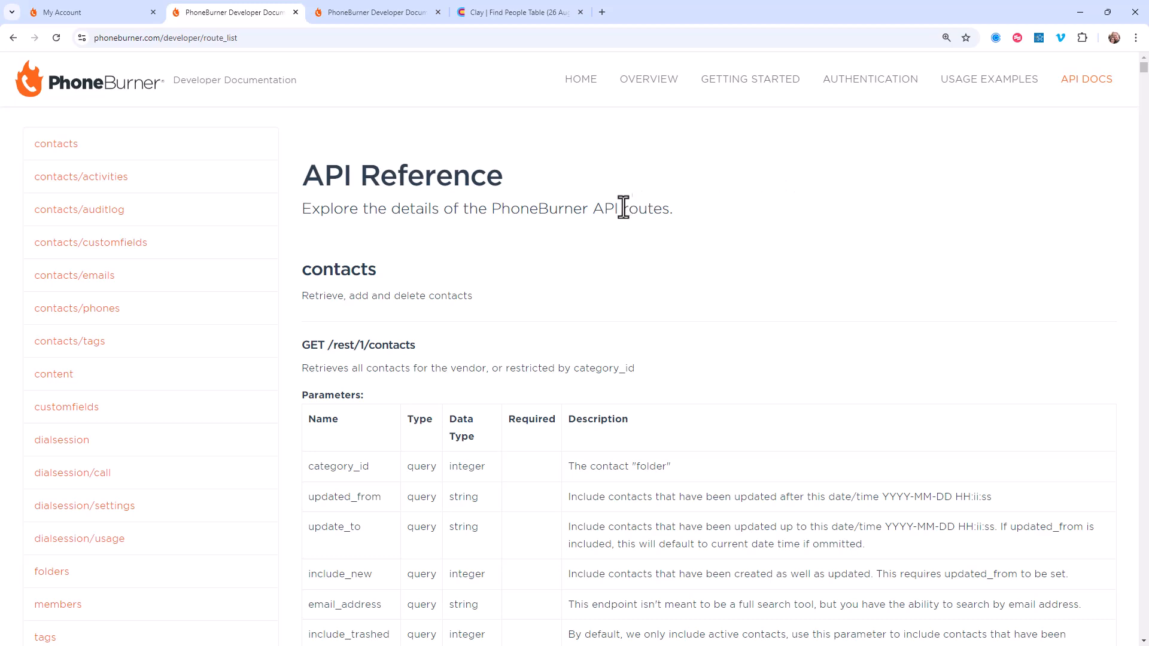
pyautogui.scroll(-15, 565, 274)
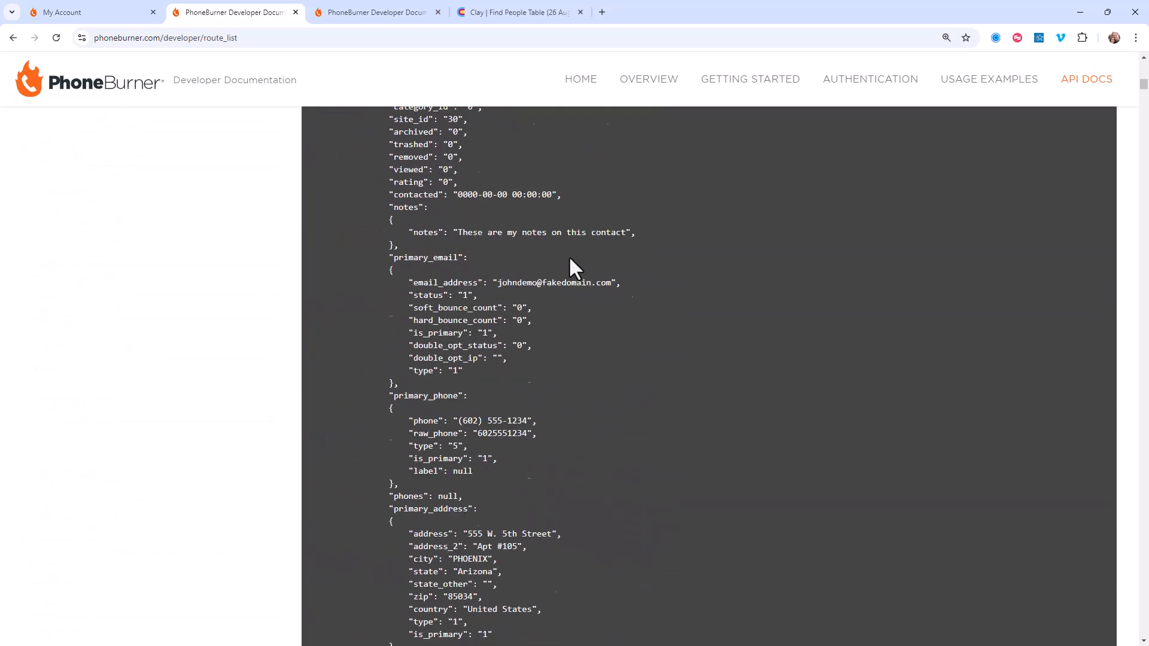
pyautogui.scroll(-15, 568, 256)
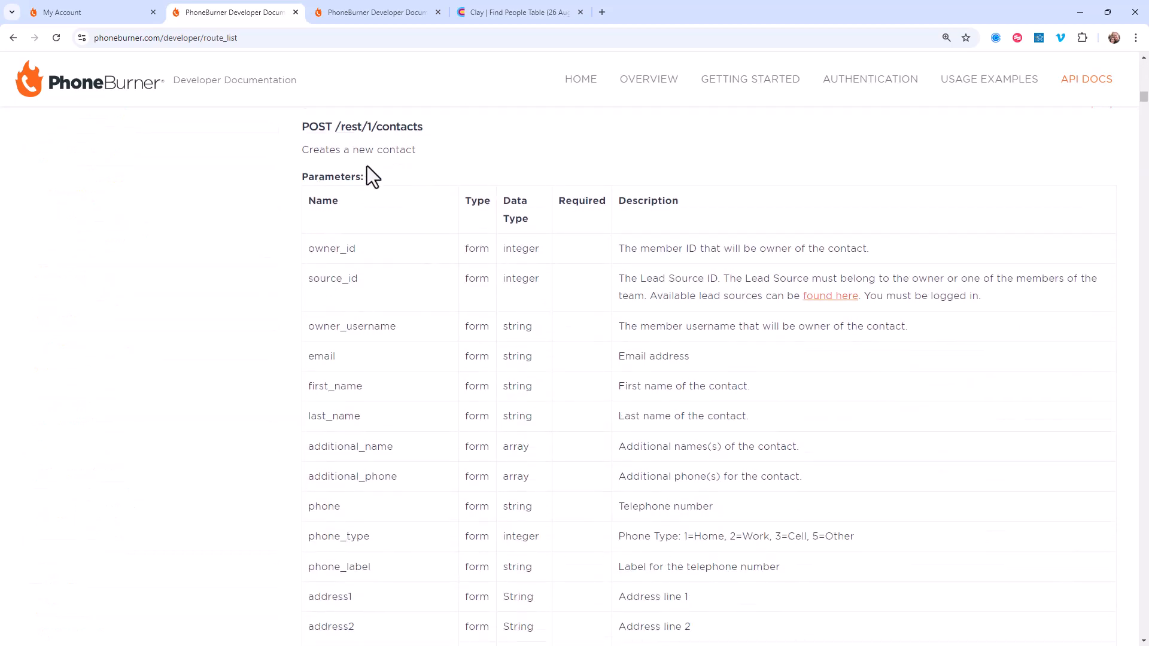
pyautogui.scroll(-5, 422, 186)
pyautogui.scroll(-17, 412, 205)
pyautogui.scroll(-4, 399, 222)
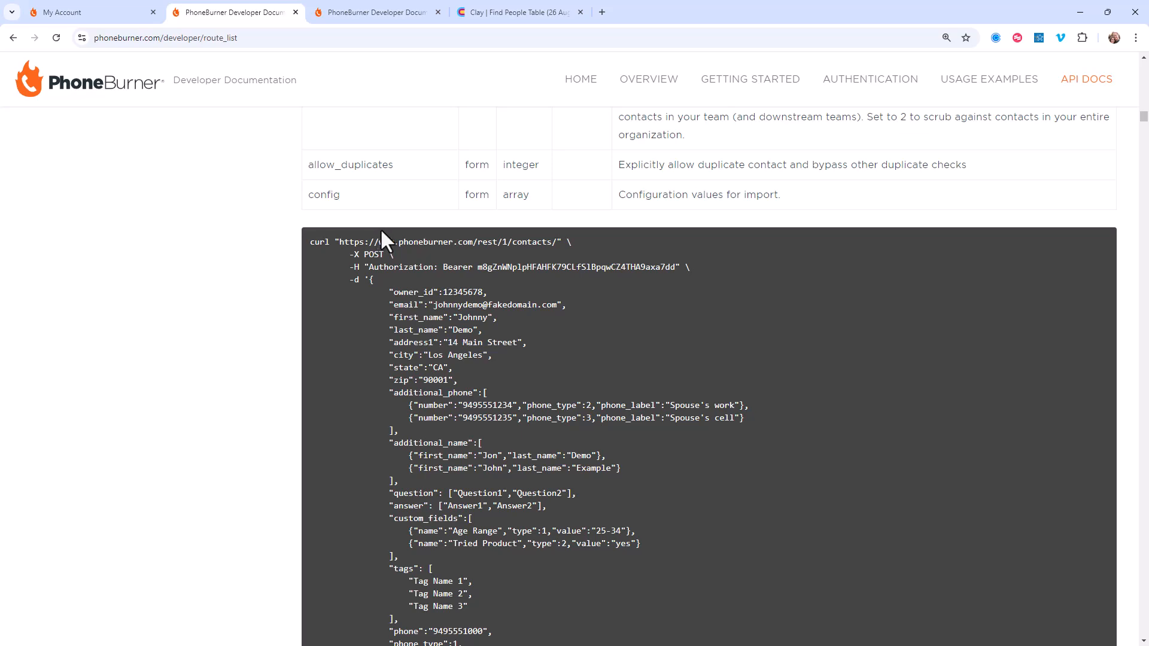
pyautogui.moveTo(558, 241); pyautogui.dragTo(339, 244)
pyautogui.hotkey('ctrl', 'c')
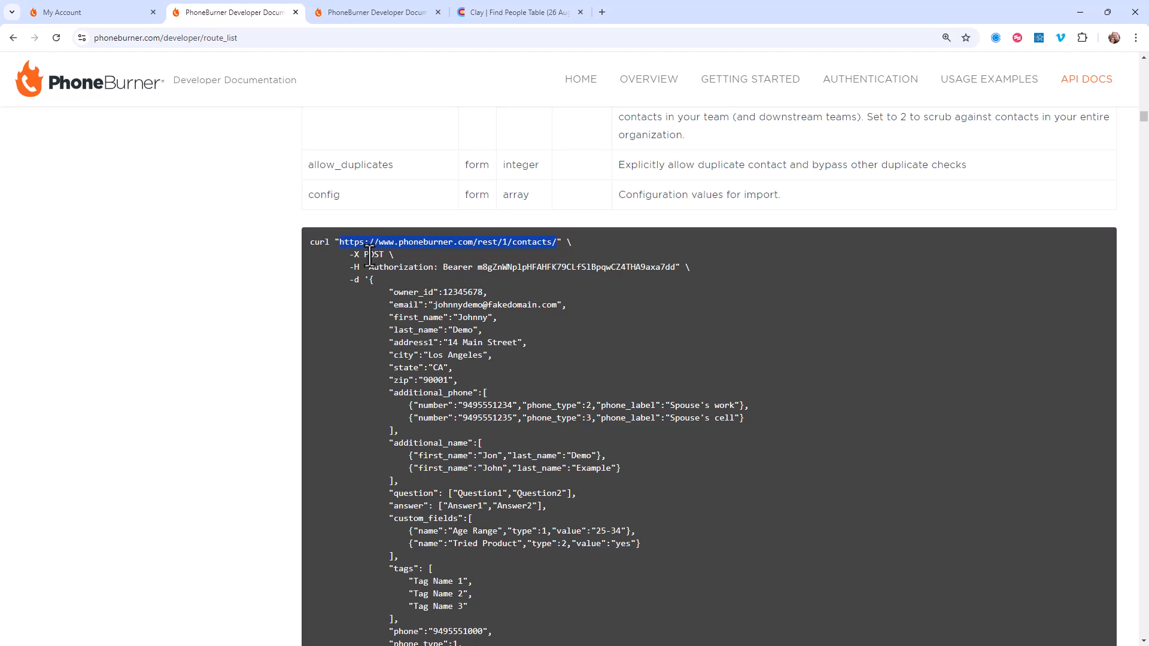
pyautogui.click(523, 13)
pyautogui.click(911, 328)
pyautogui.hotkey('ctrl', 'v')
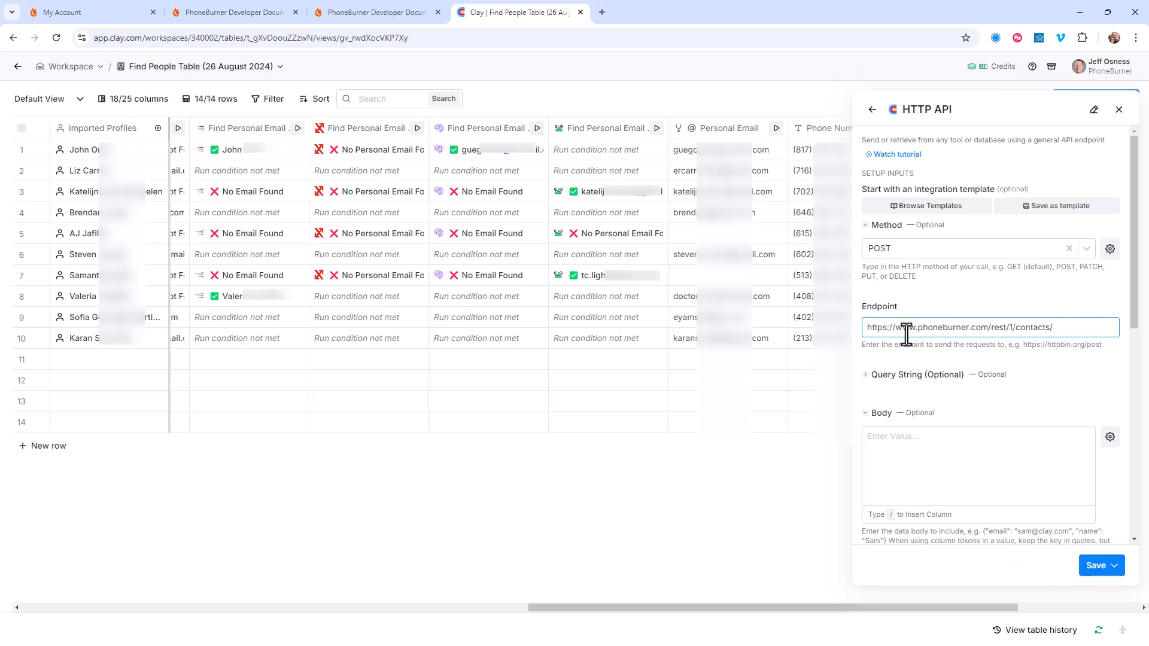
# Start the request's JSON body with empty "first_name" and "last_name" keys, following the create-contact example in the PhoneBurner documentation
pyautogui.scroll(-3, 906, 335)
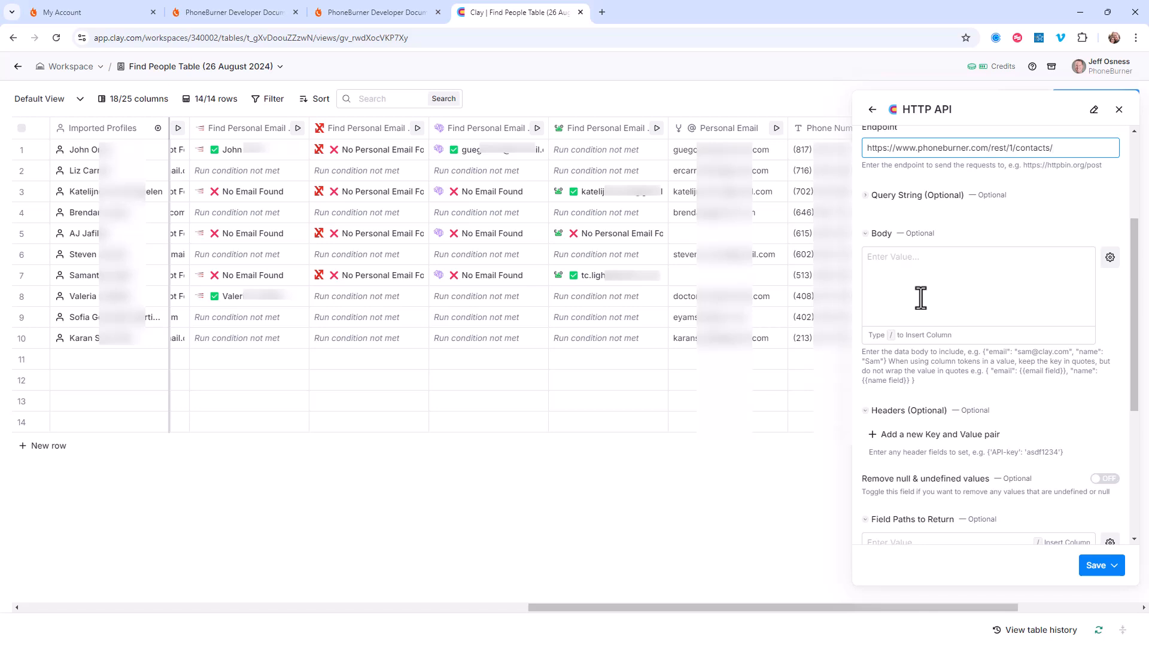
pyautogui.click(196, 7)
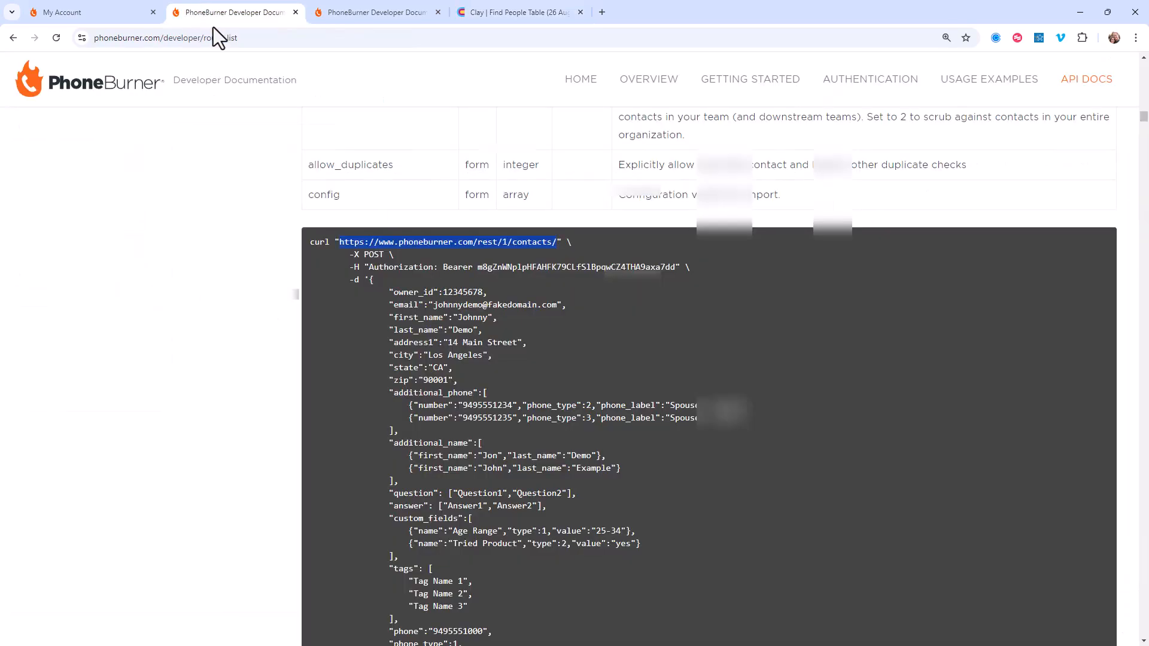
pyautogui.scroll(-1, 561, 504)
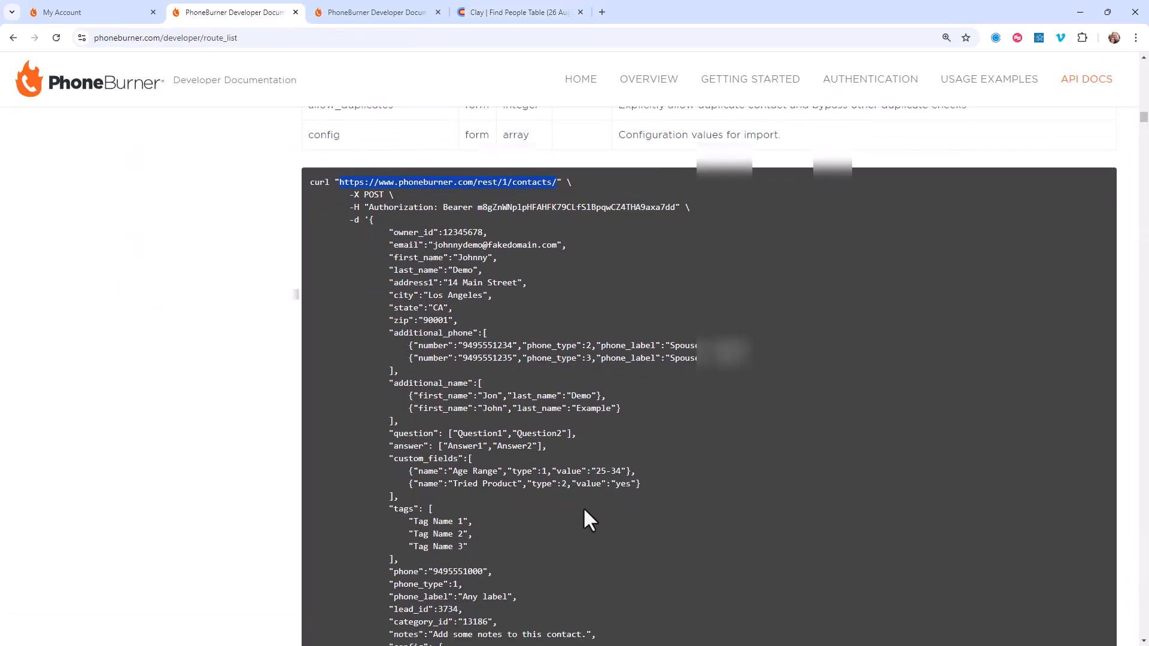
pyautogui.scroll(-2, 581, 509)
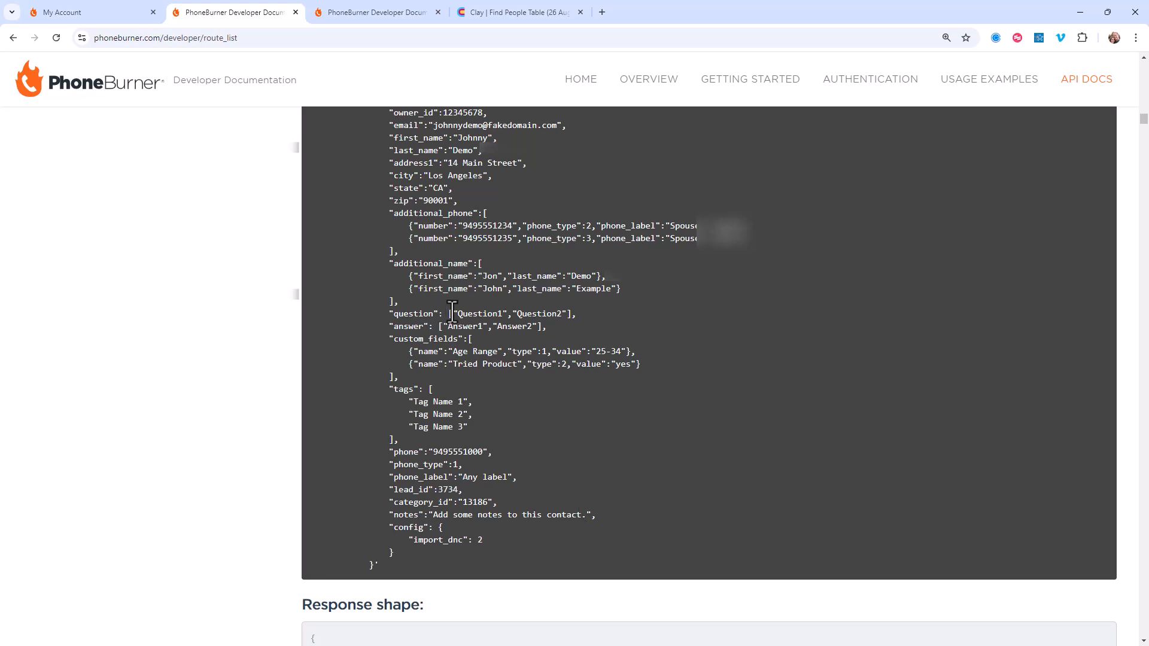
pyautogui.click(536, 12)
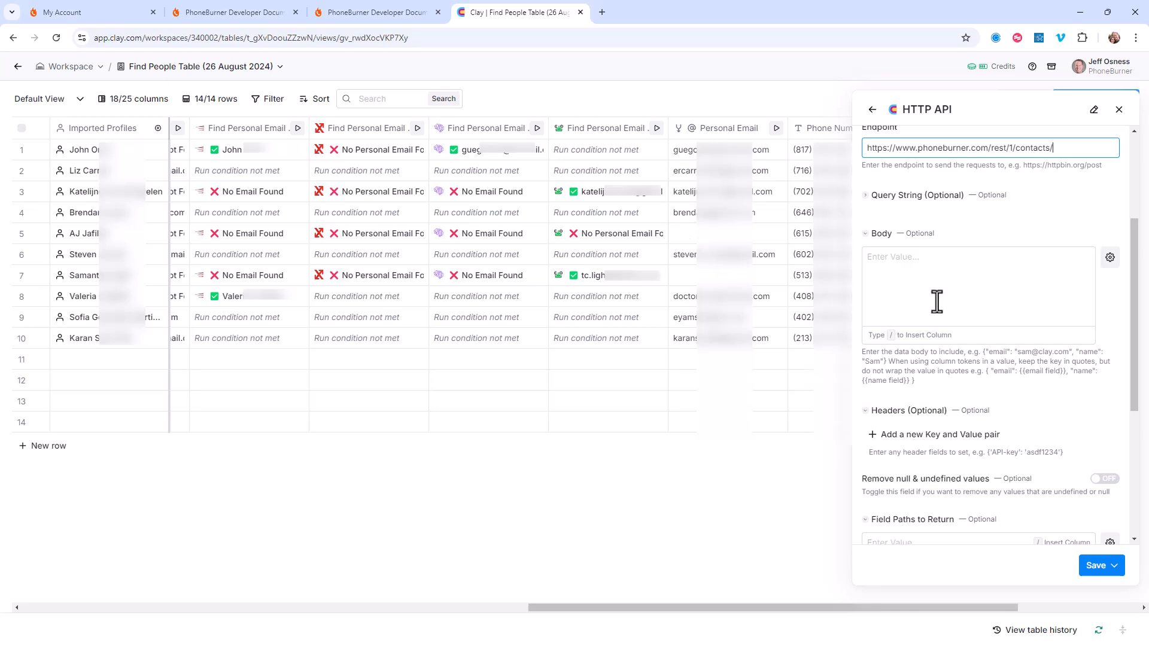
pyautogui.click(926, 282)
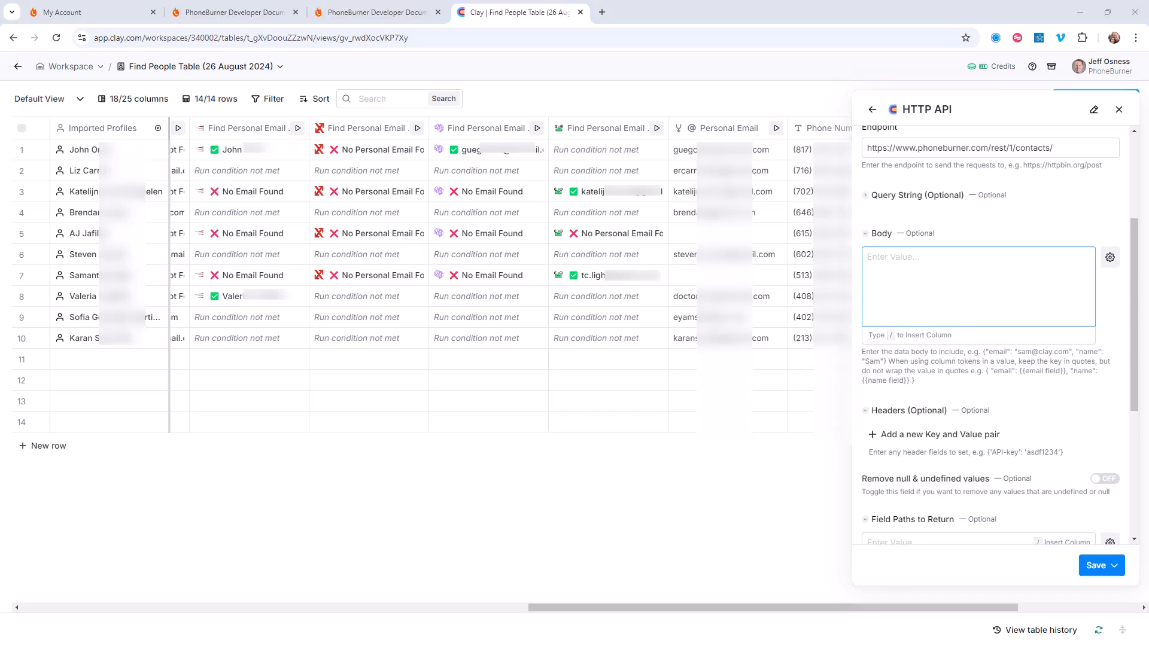
pyautogui.click(944, 262)
pyautogui.write('{ "first_name": , "last_name": ,')
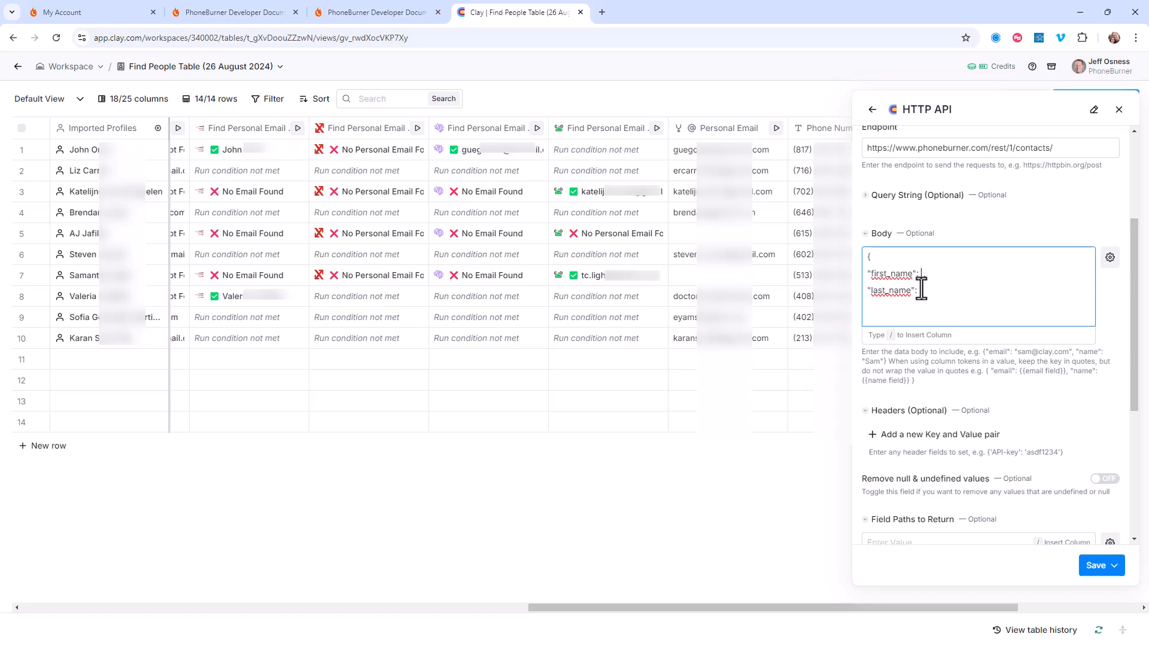
# Map the first_name and last_name keys in the body to the First Name and Last Name columns
pyautogui.write('/')
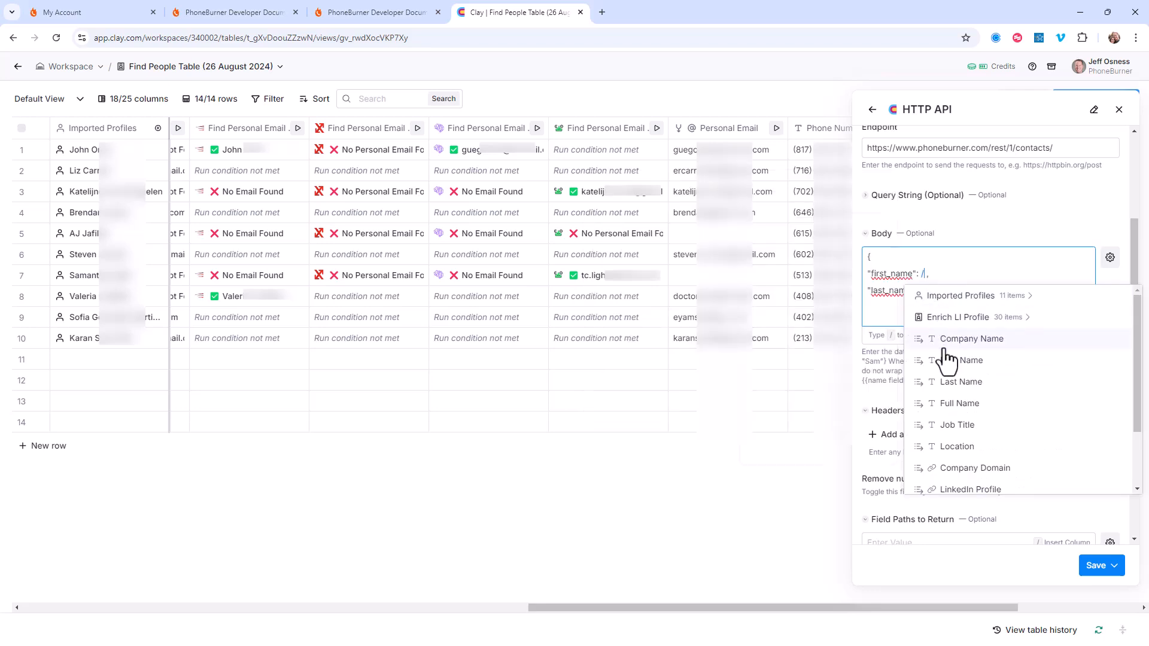
pyautogui.click(951, 360)
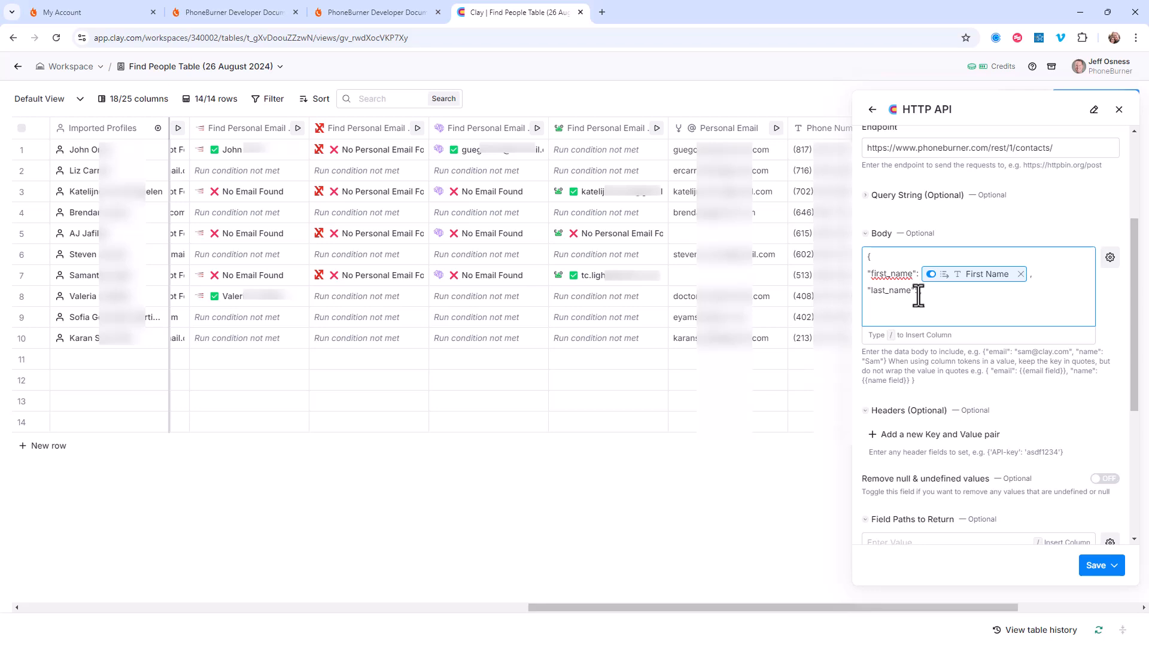
pyautogui.write(': /,')
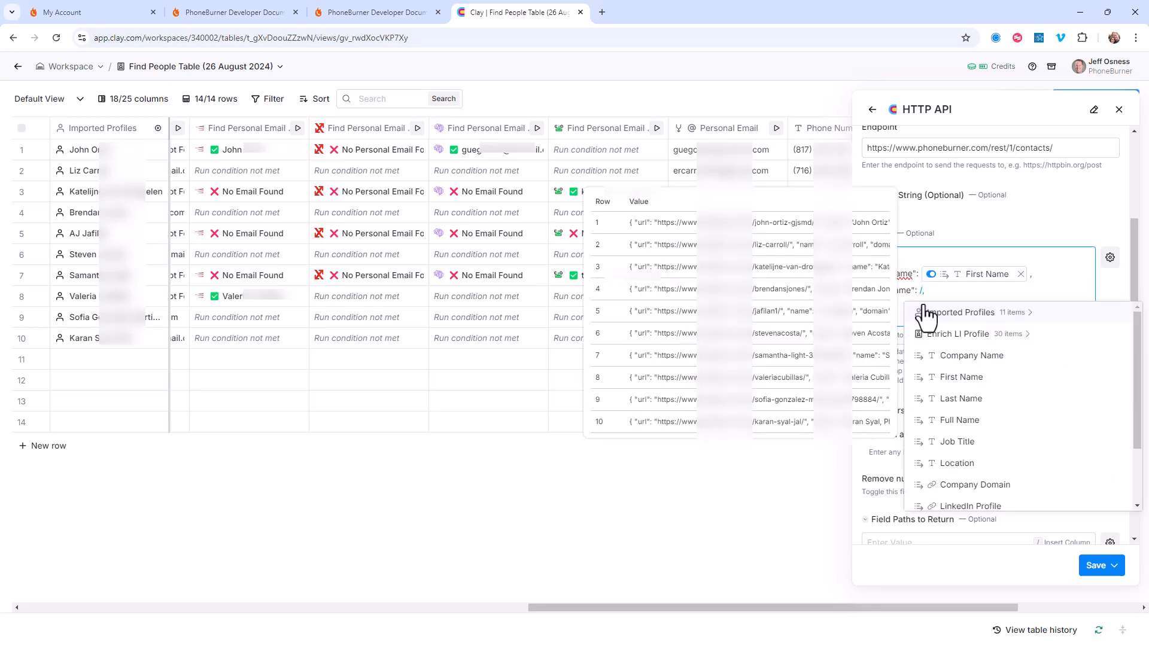
pyautogui.click(942, 400)
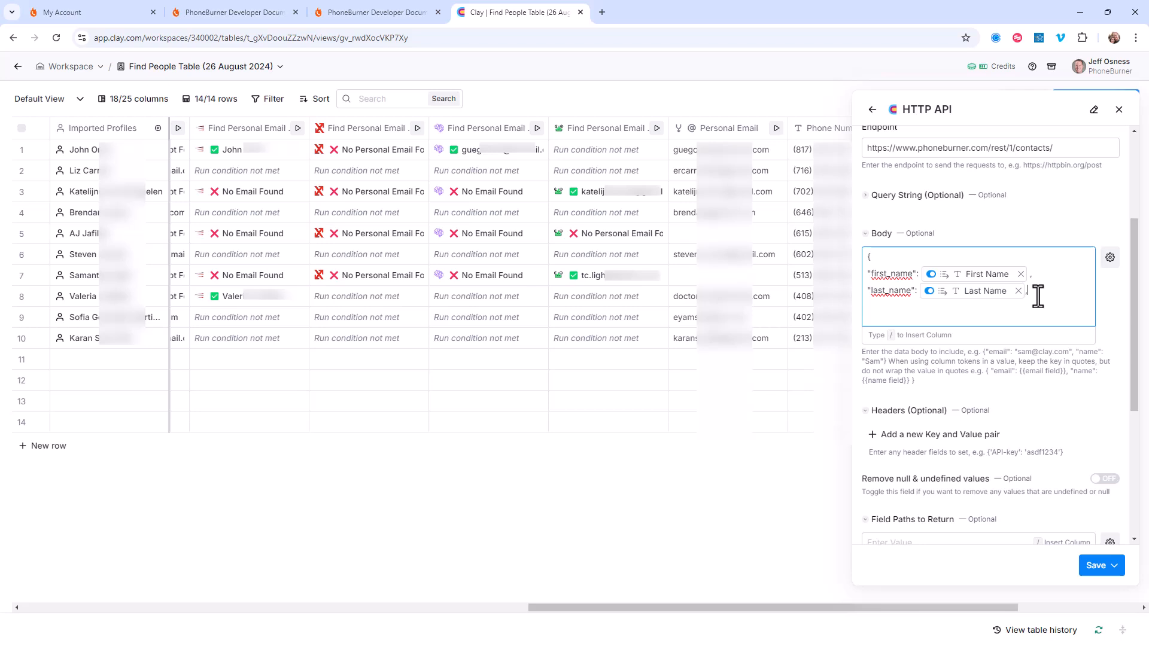
# Add a "phone_work" key to the JSON body, mapped to the Phone Numbers column, and begin a new line
pyautogui.click(1003, 310)
pyautogui.write('"phone_work":')
pyautogui.press('BackSpace')
pyautogui.write('/')
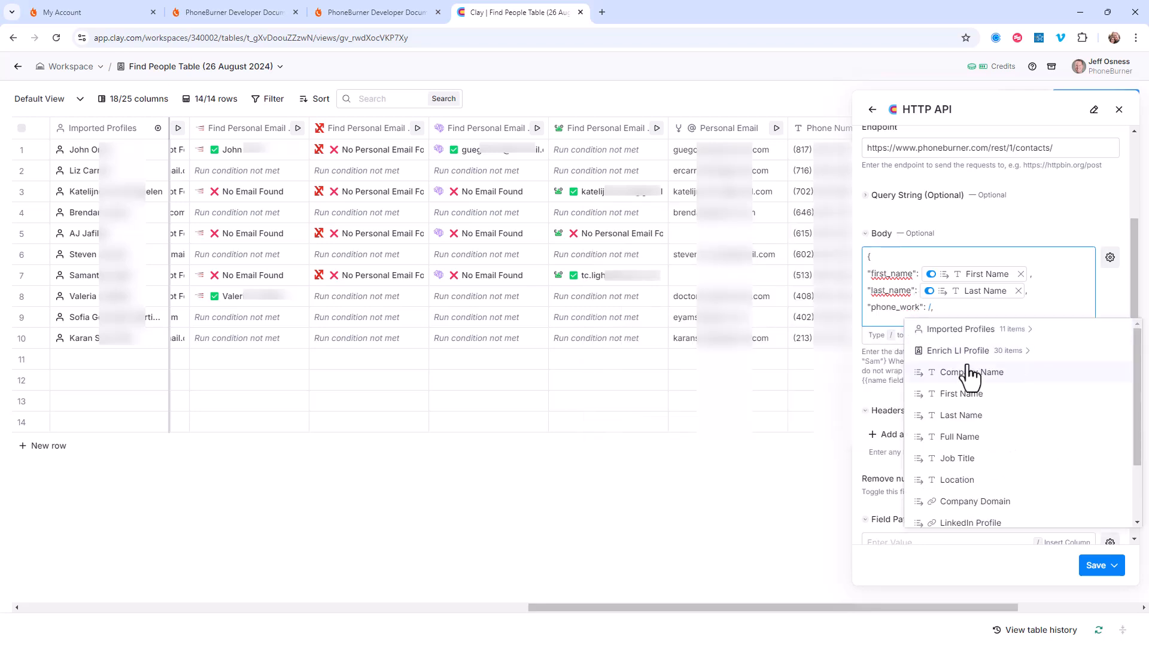
pyautogui.scroll(-2, 965, 371)
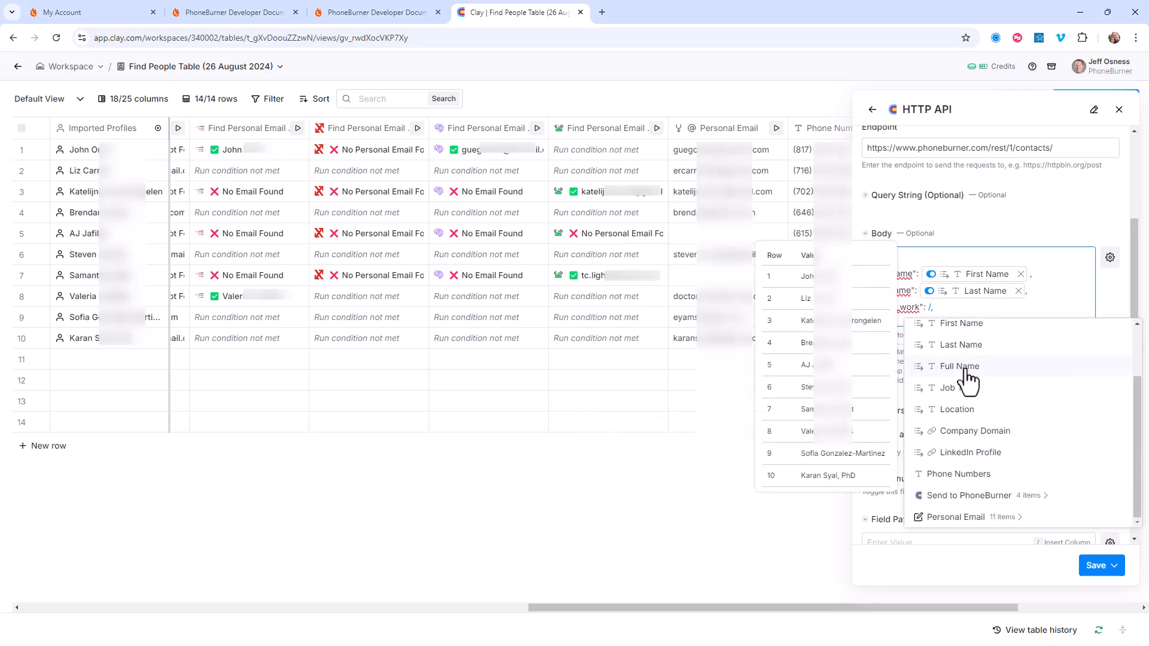
pyautogui.moveTo(934, 486)
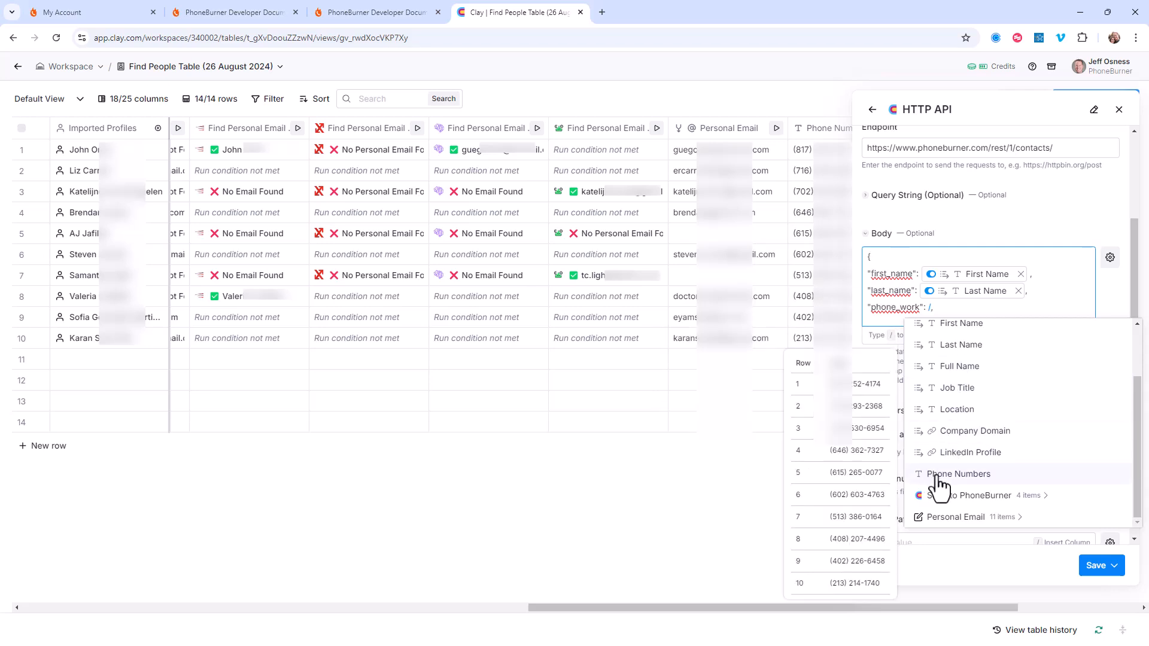
pyautogui.click(938, 476)
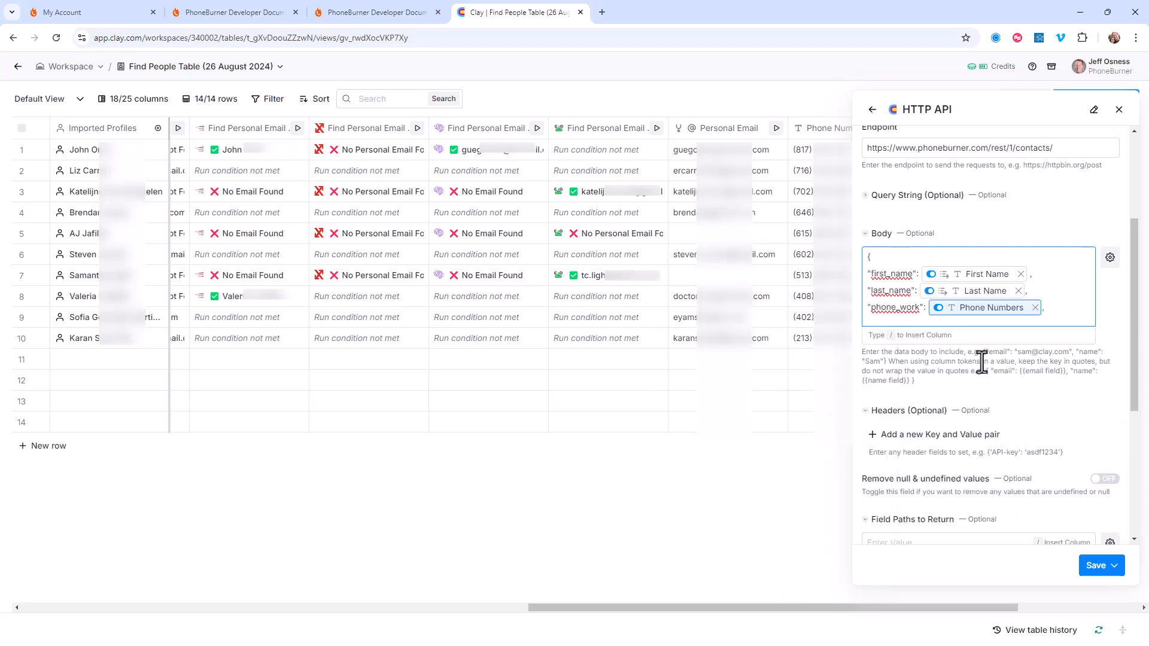
pyautogui.press('Return')
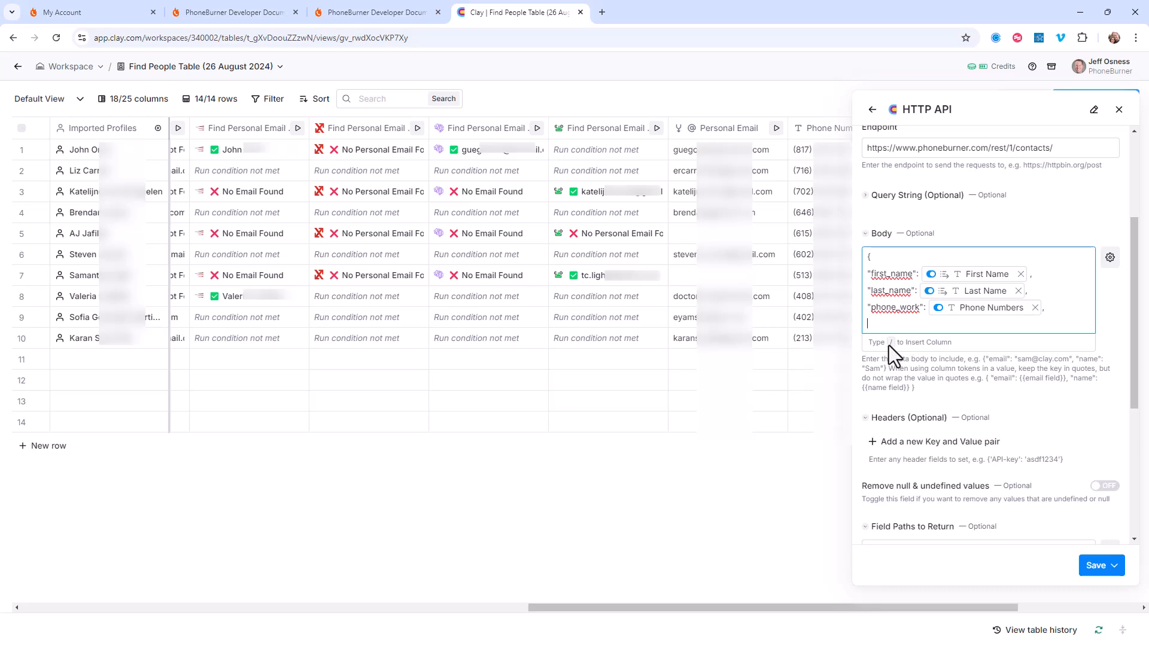
# Switch to the PhoneBurner account and open the contact folder settings to look up the Clay Prospects folder ID
pyautogui.click(103, 13)
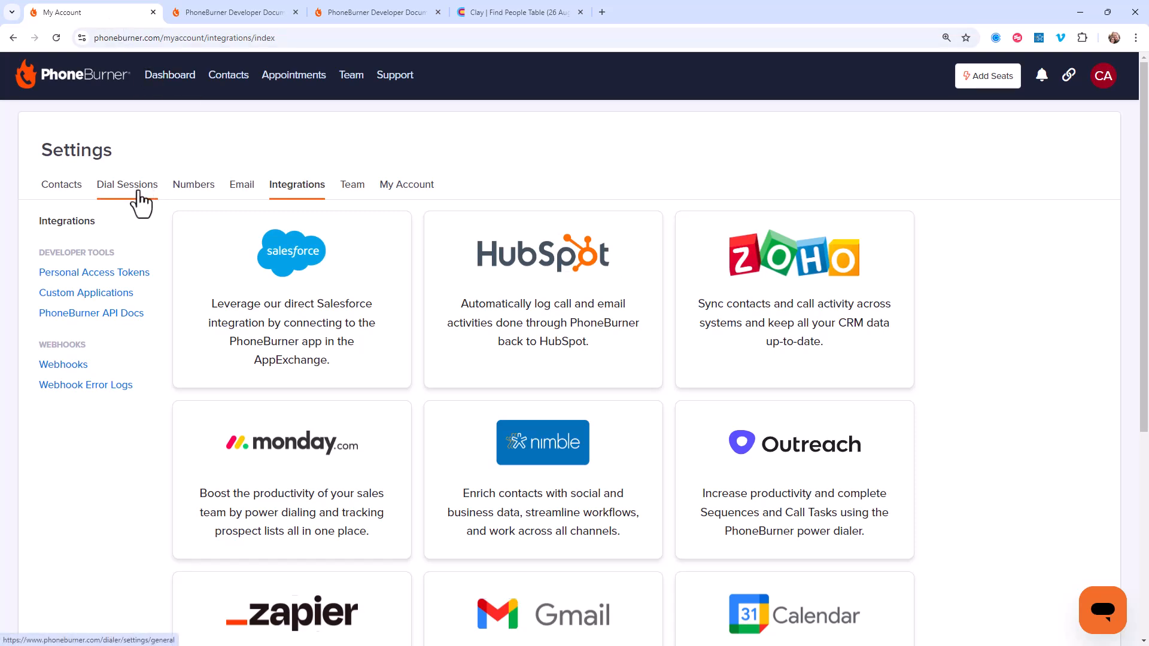
pyautogui.click(50, 191)
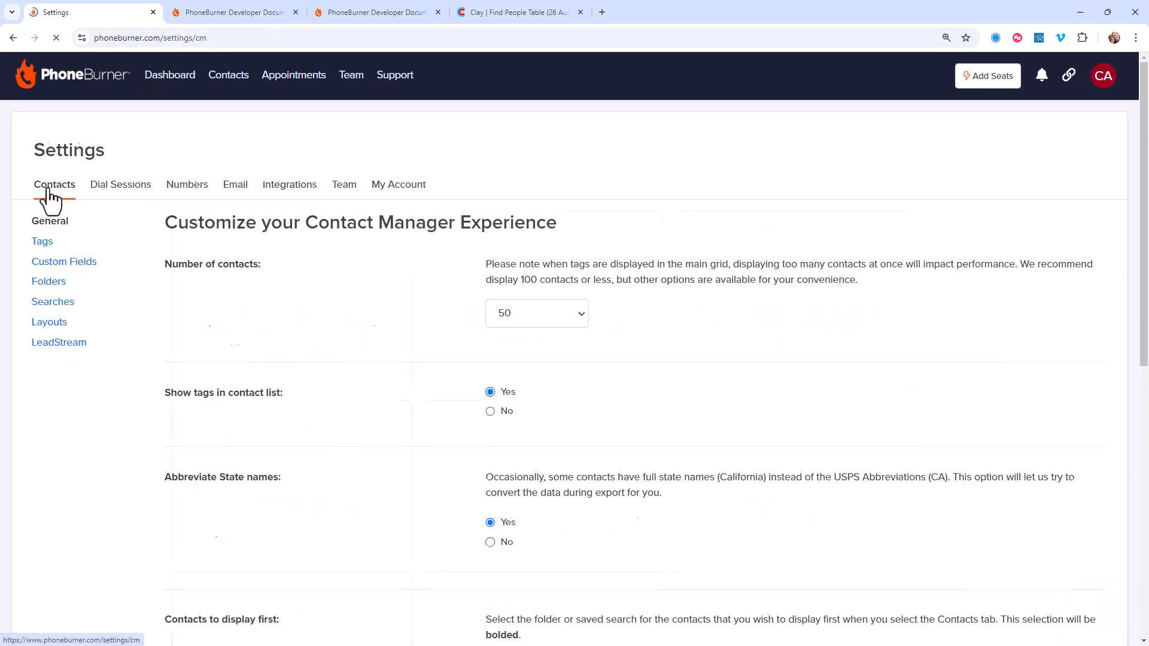
pyautogui.click(54, 281)
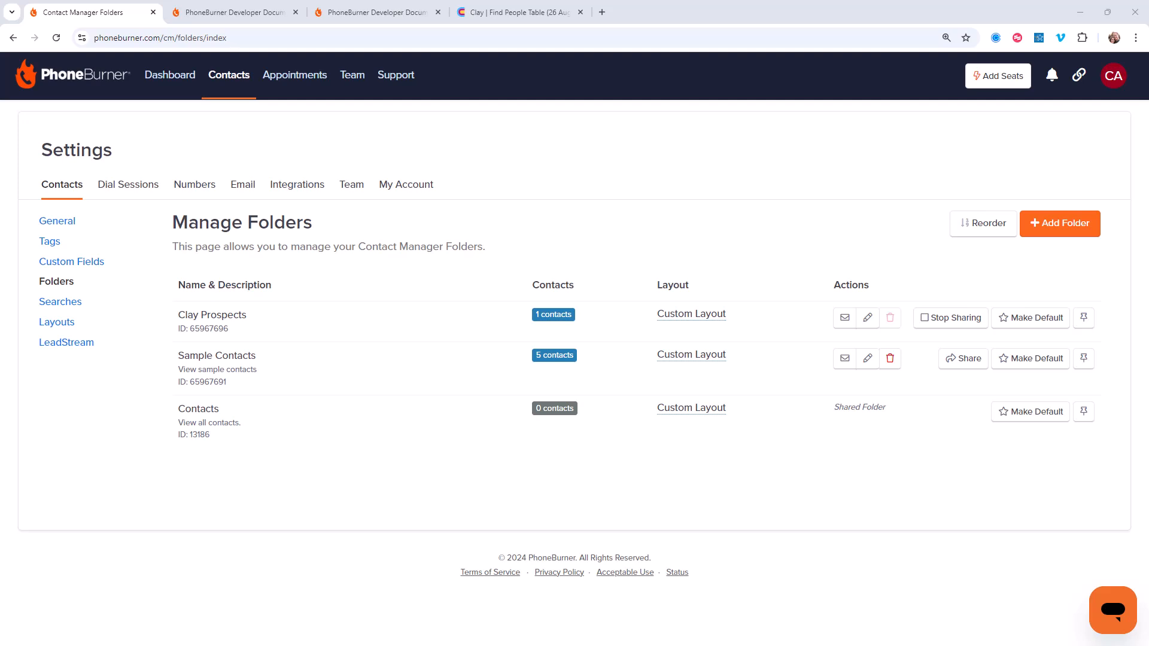
# Return to Clay, add "category_id": "65967696" to the JSON body, and check it against the Clay Prospects folder ID in PhoneBurner
pyautogui.click(488, 12)
pyautogui.write('"category_id": "65967696",')
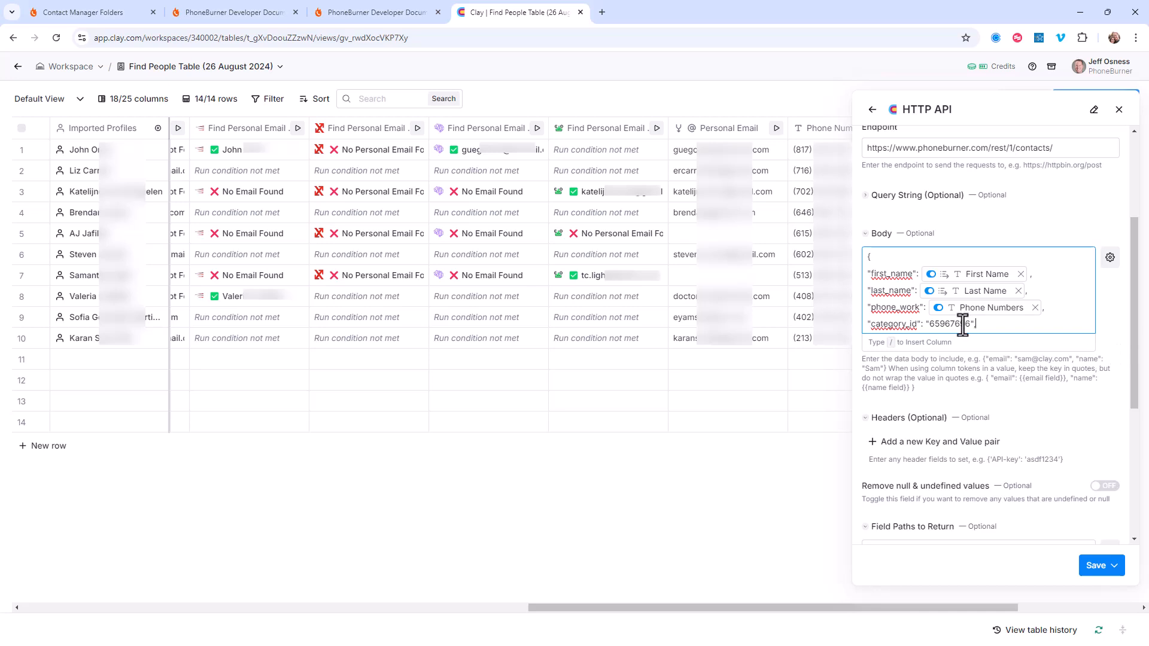
pyautogui.click(76, 13)
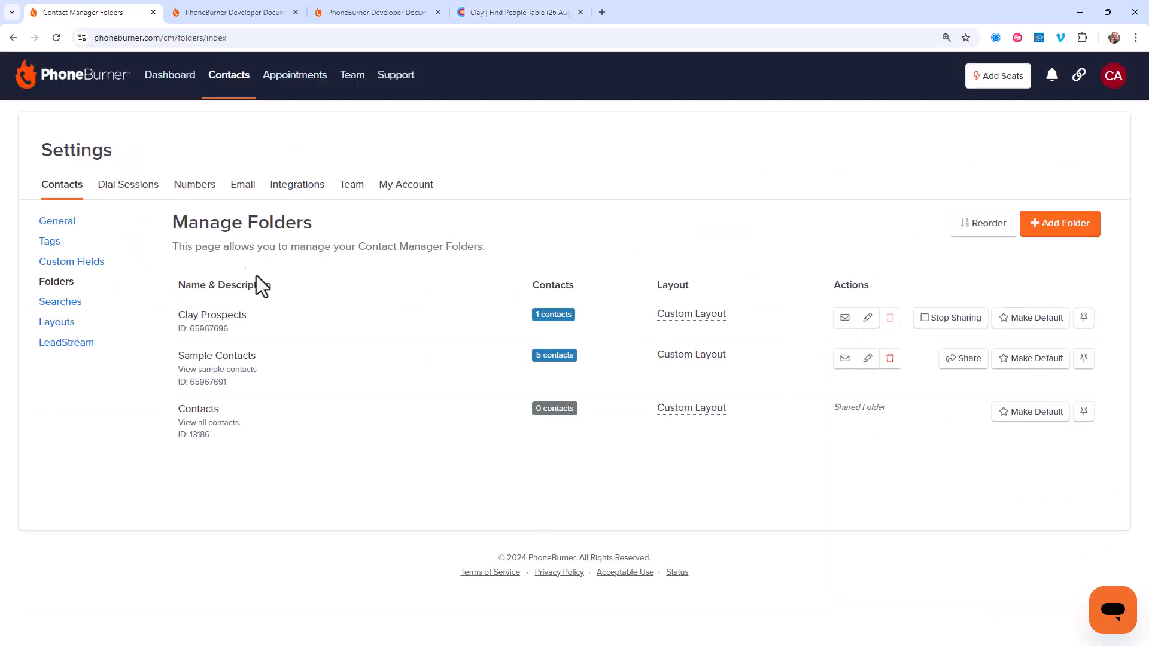
pyautogui.click(514, 13)
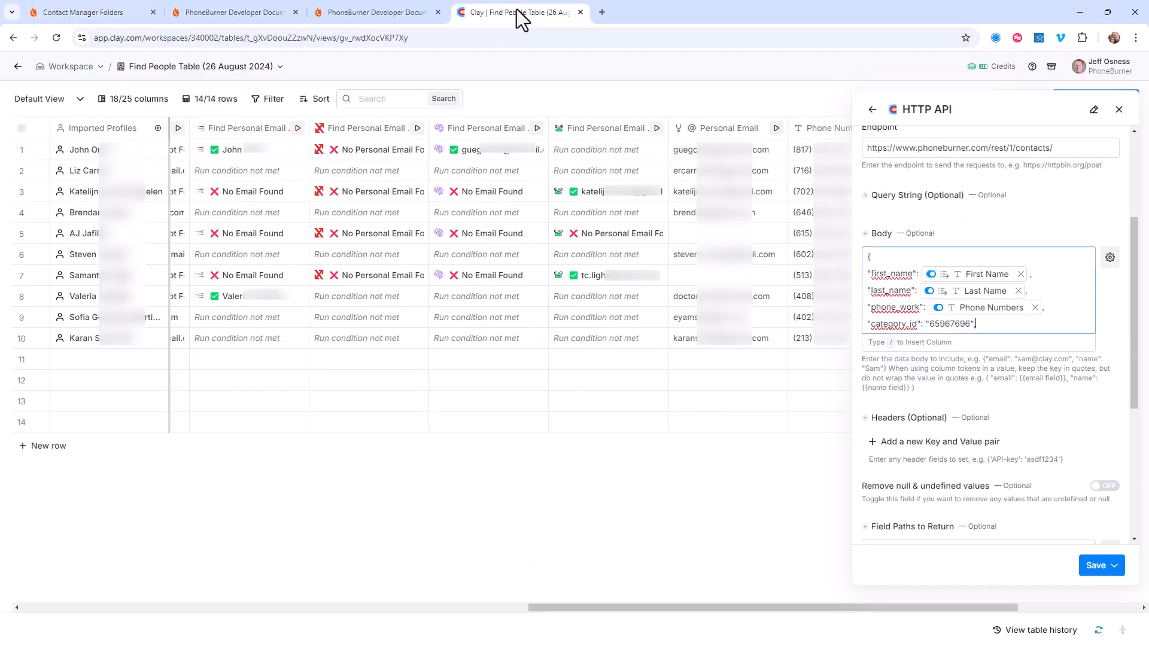
# Add a "notes" key on a new body line with the text "This record was sent through the Clay System"
pyautogui.click(996, 323)
pyautogui.press('Return')
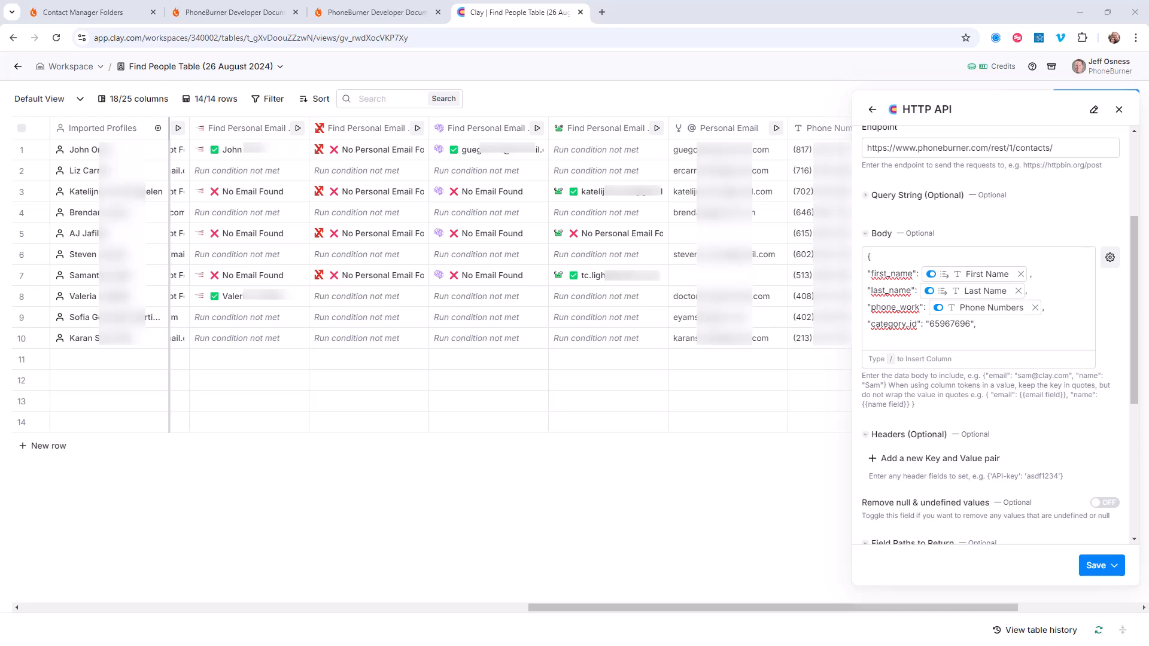
pyautogui.click(930, 335)
pyautogui.write('"notes":"This record was sent through the Clay System",')
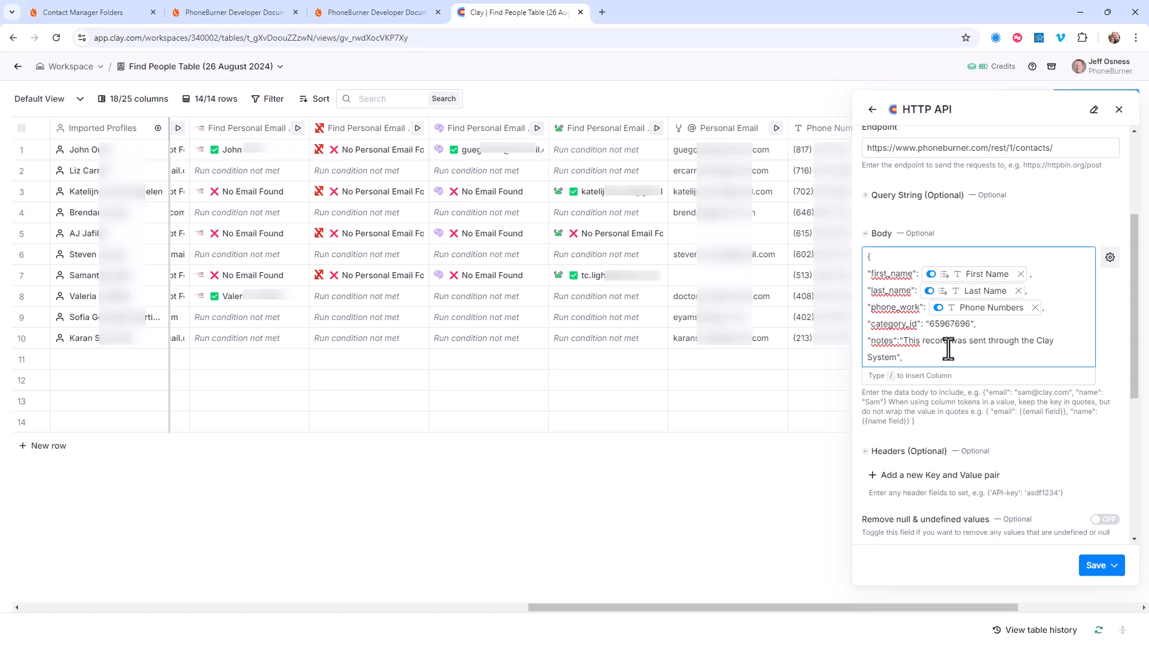
pyautogui.press('Return')
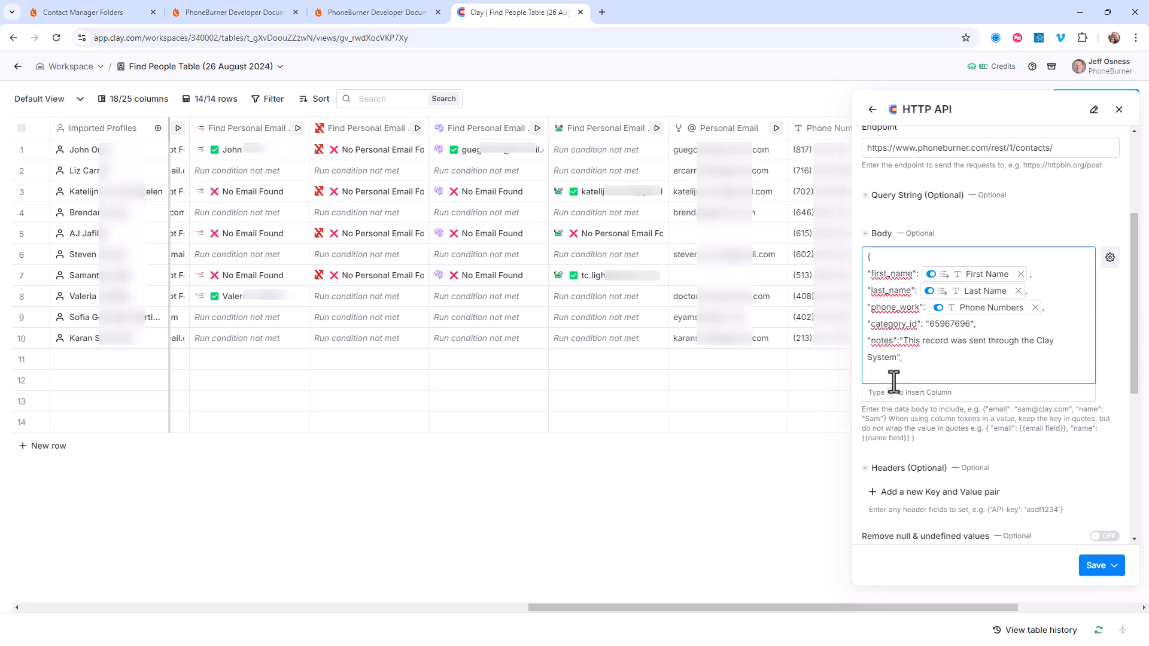
# Add "duplicate_scrubbing_policy": "1", "duplicate_checks" with email and phone true, and "on_duplicate": "update", comparing them with the PhoneBurner documentation
pyautogui.write('"duplicate_scrubbing_policy": "1", "duplicate_checks": { "email": true, "phone": true }, "on_duplicate": "update",')
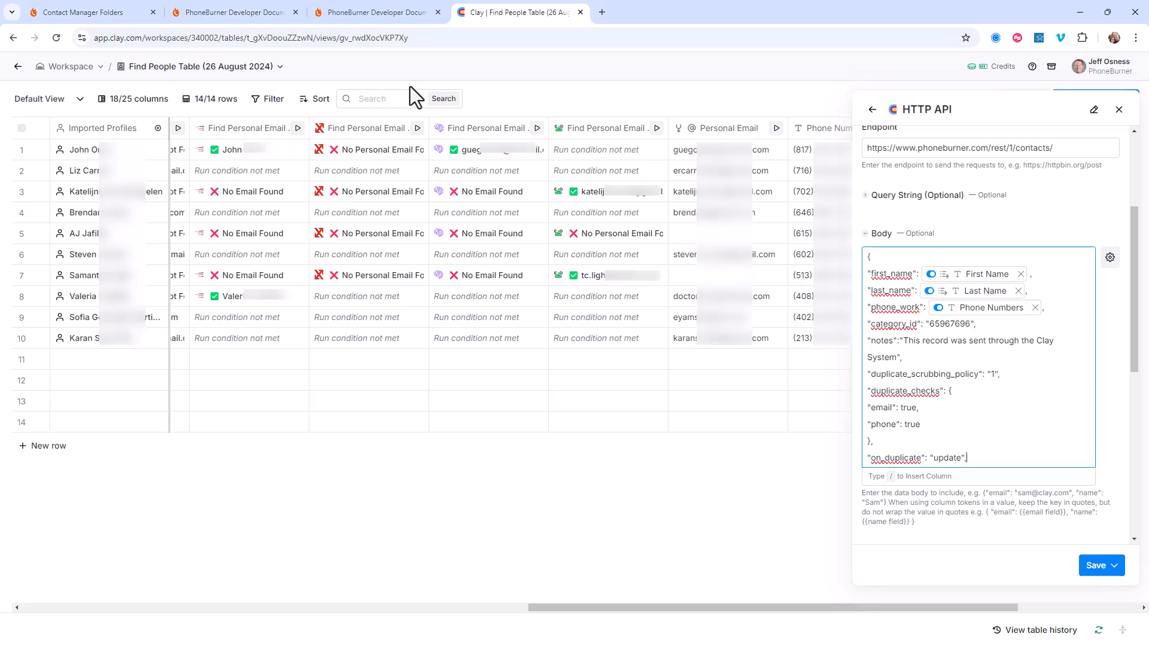
pyautogui.click(245, 13)
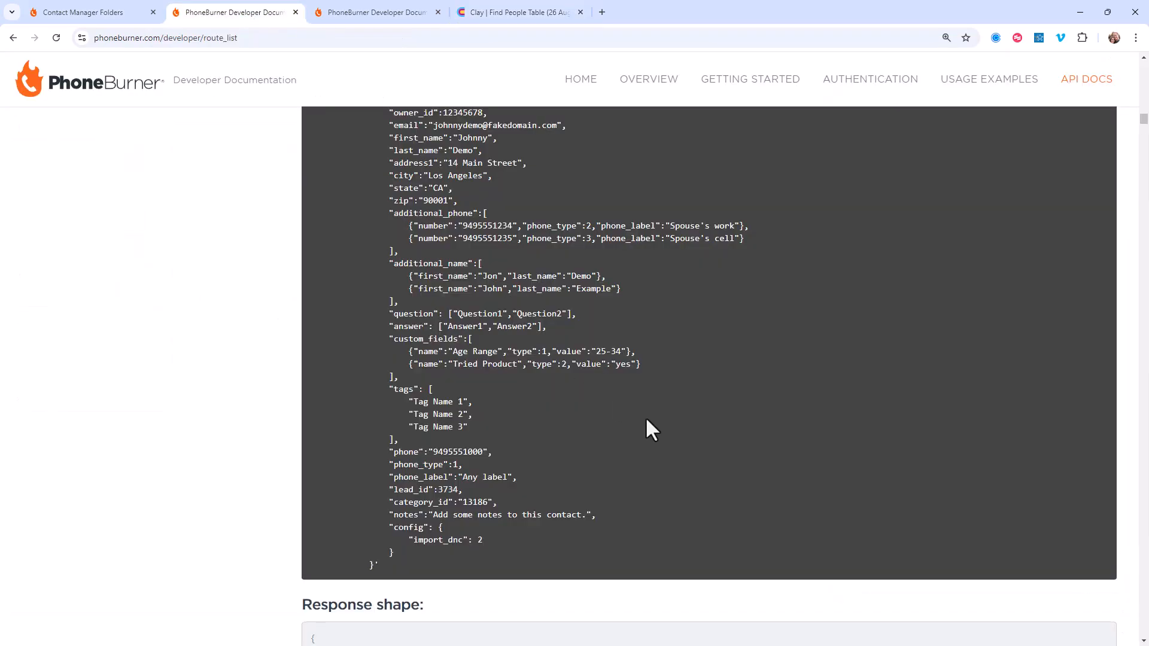
pyautogui.scroll(6, 645, 416)
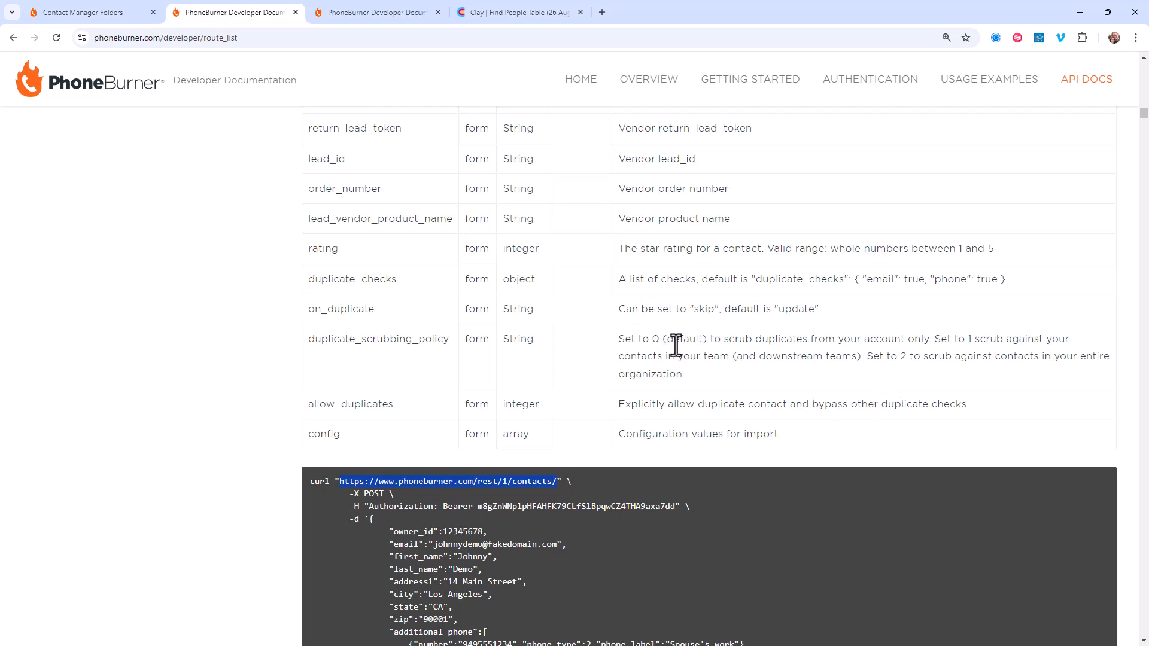
pyautogui.click(519, 18)
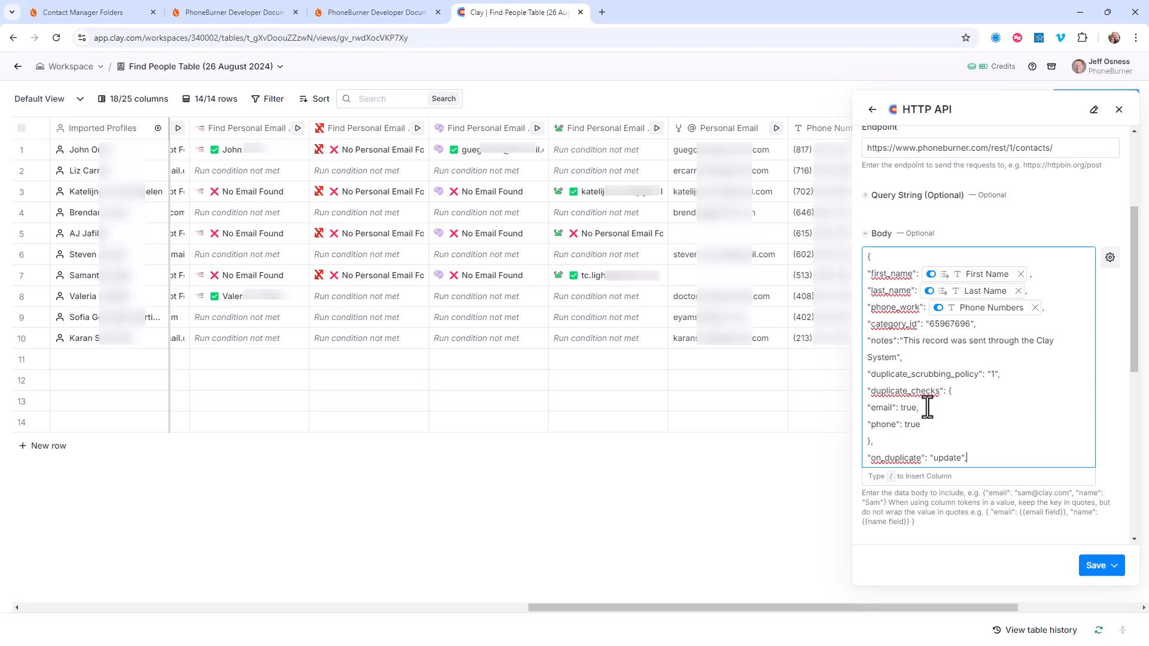
pyautogui.scroll(-1, 927, 408)
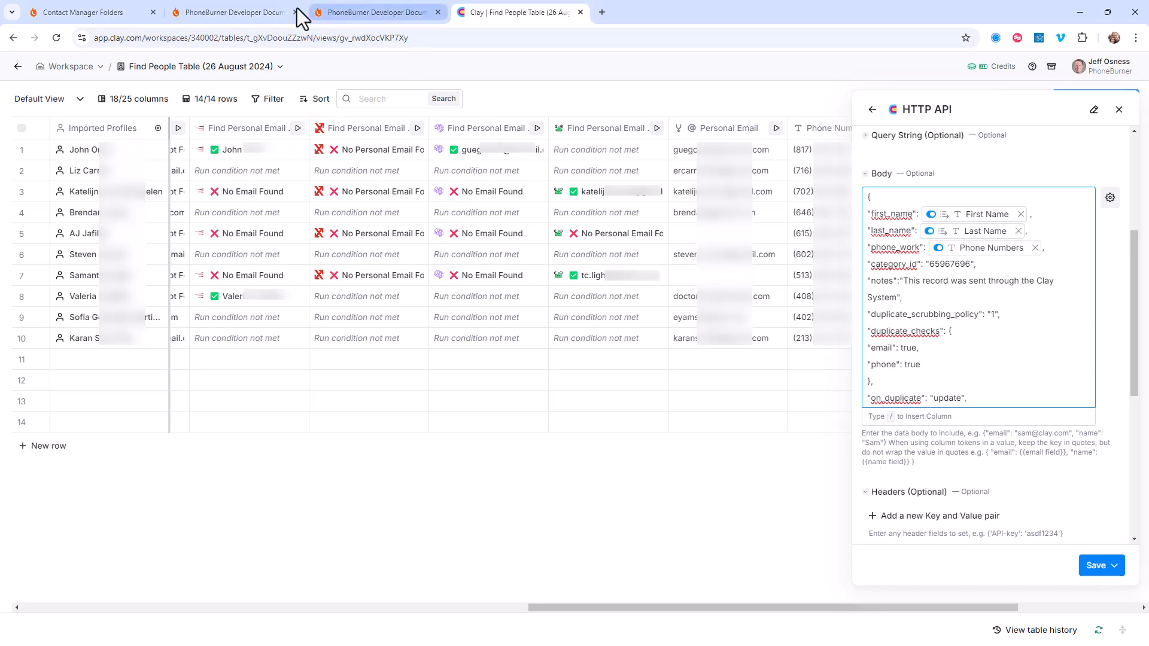
pyautogui.click(248, 13)
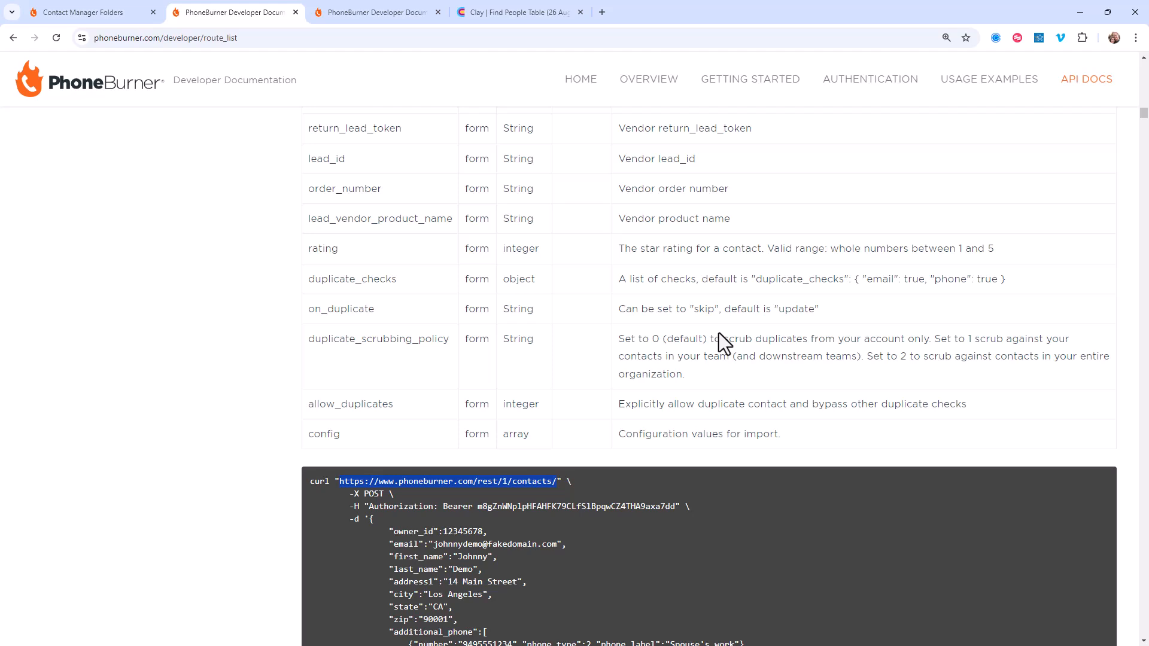
pyautogui.click(514, 12)
# Paste a "custom_fields" array of type 1 entries for Company Name, Job Title, Location, Company Domain and LinkedIn Profile, leaving their values empty
pyautogui.press('Return')
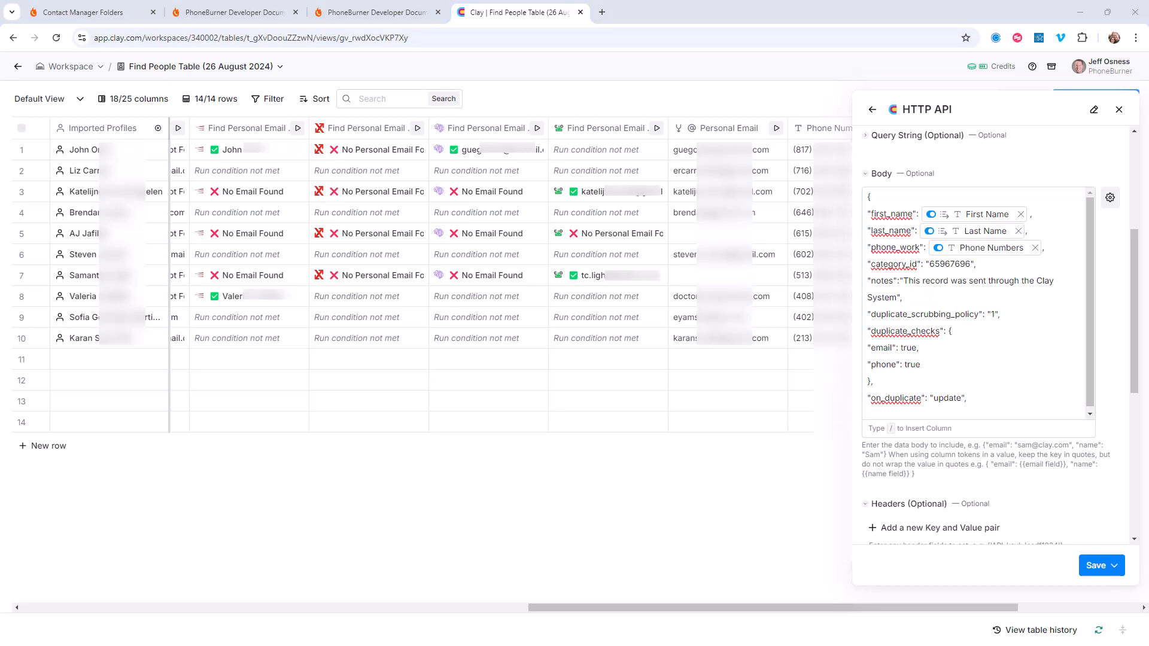
pyautogui.hotkey('ctrl', 'v')
pyautogui.scroll(2, 997, 285)
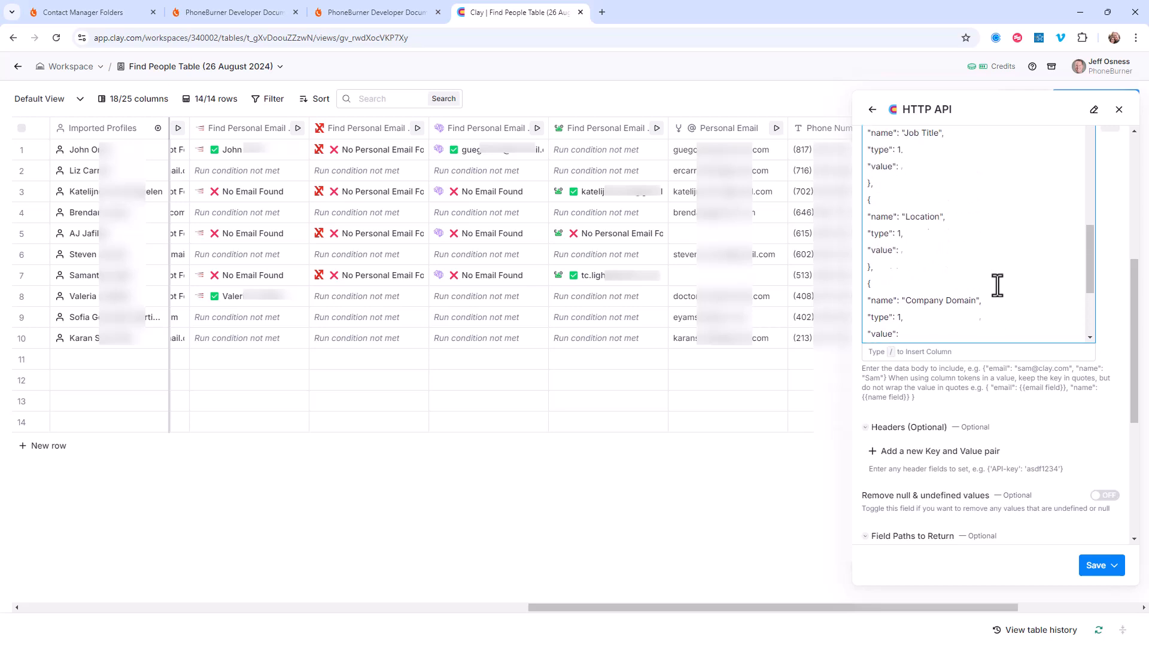
pyautogui.scroll(5, 996, 286)
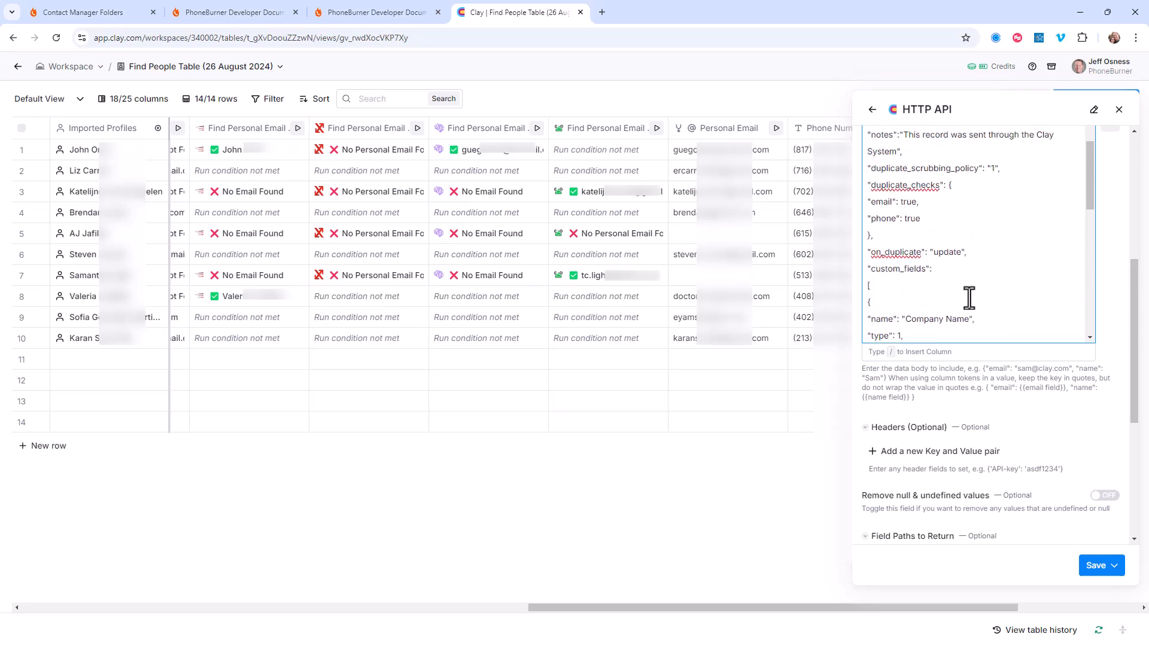
# Map the values of the Company Name and Job Title custom fields to the matching table columns
pyautogui.scroll(-1, 963, 293)
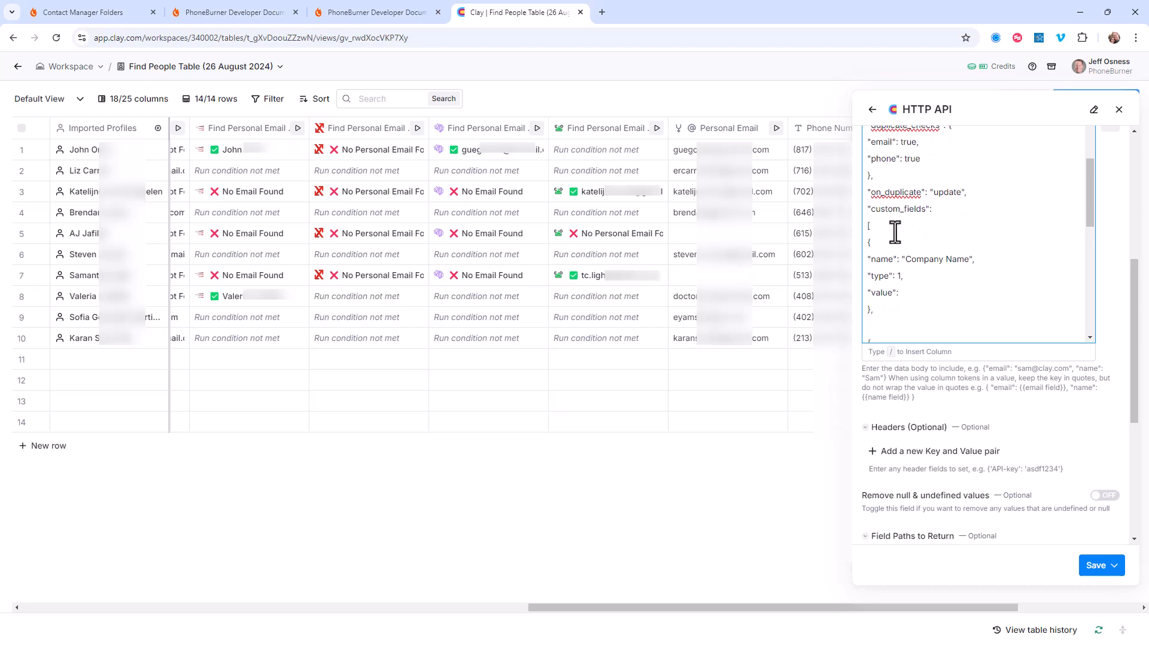
pyautogui.scroll(-1, 895, 232)
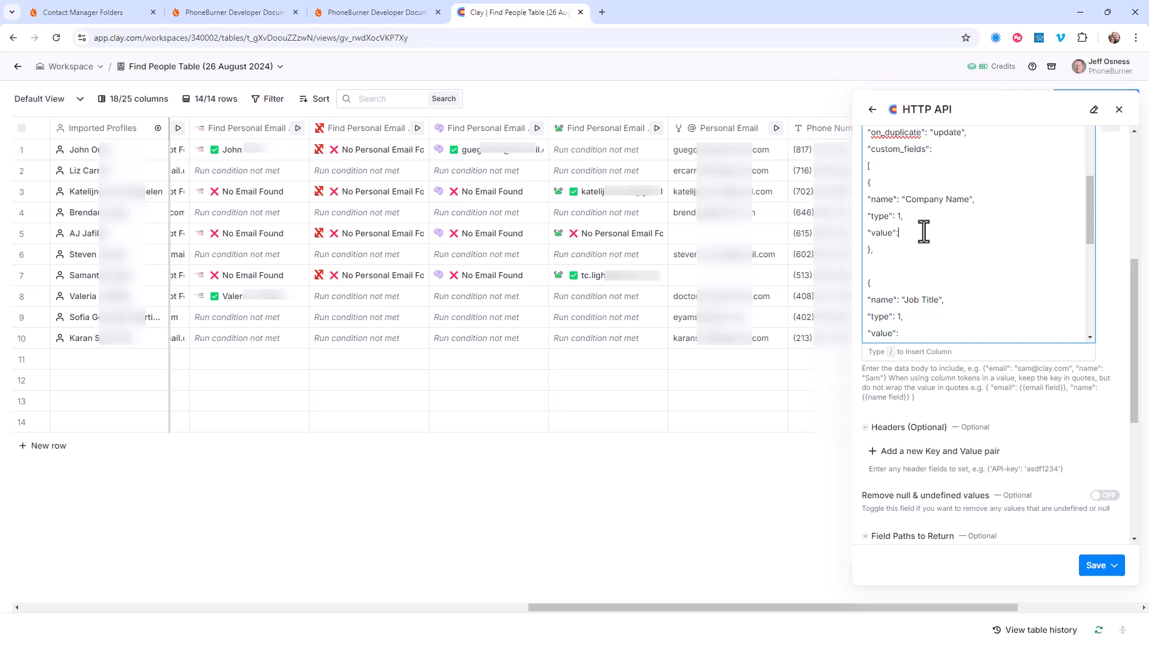
pyautogui.write('/')
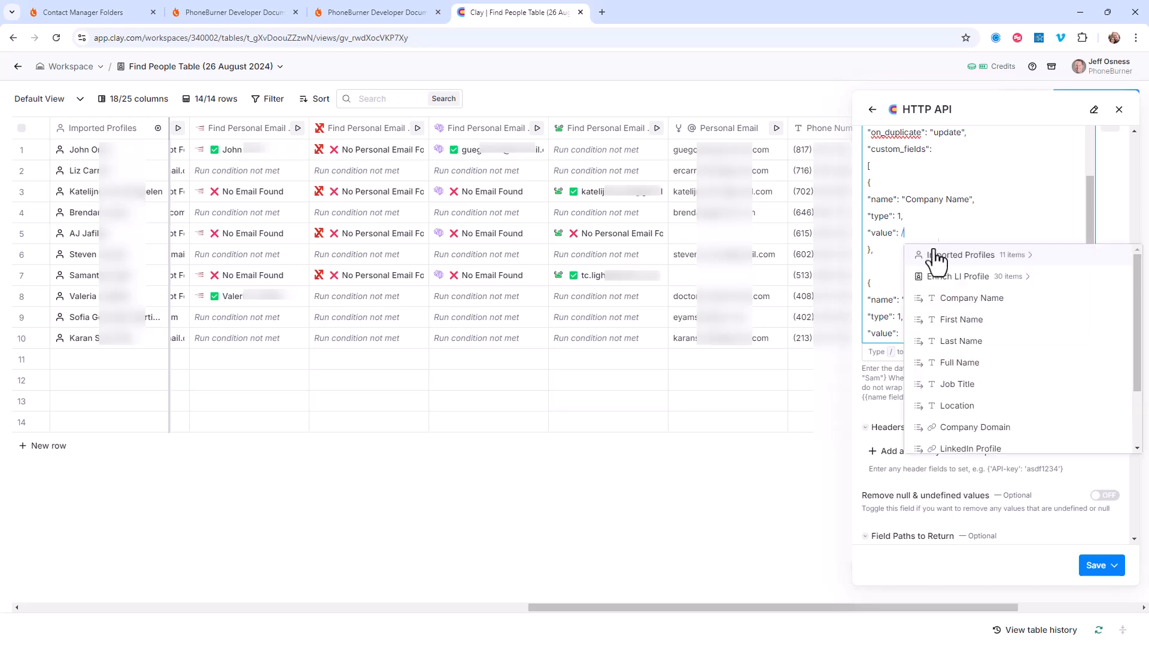
pyautogui.click(943, 298)
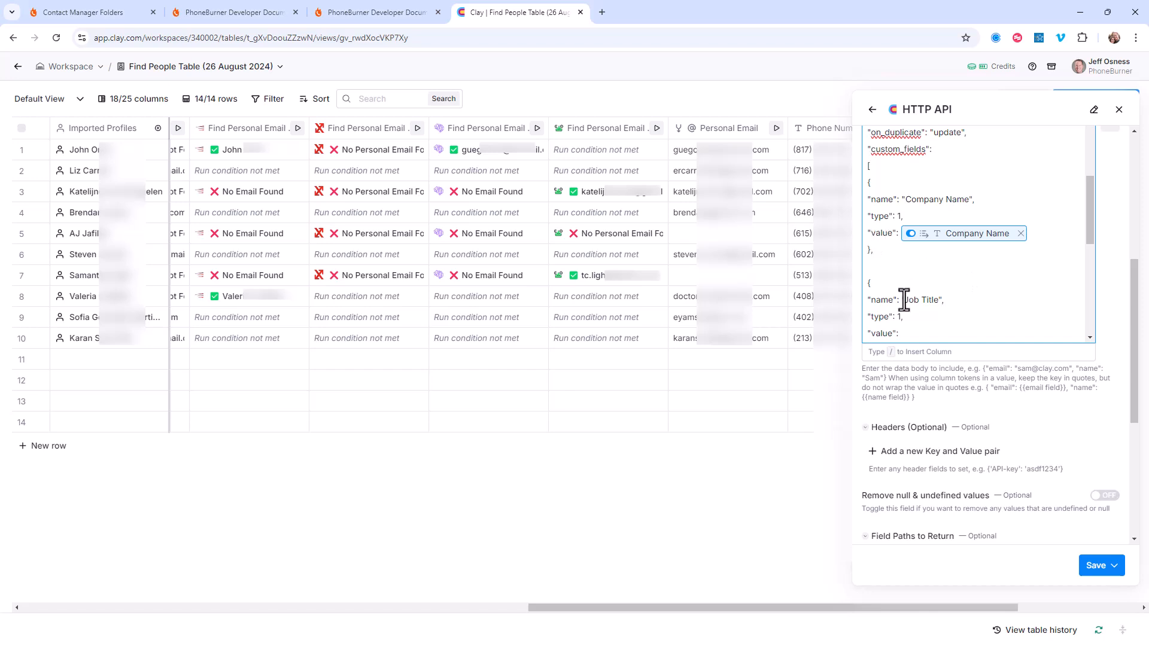
pyautogui.scroll(-1, 901, 301)
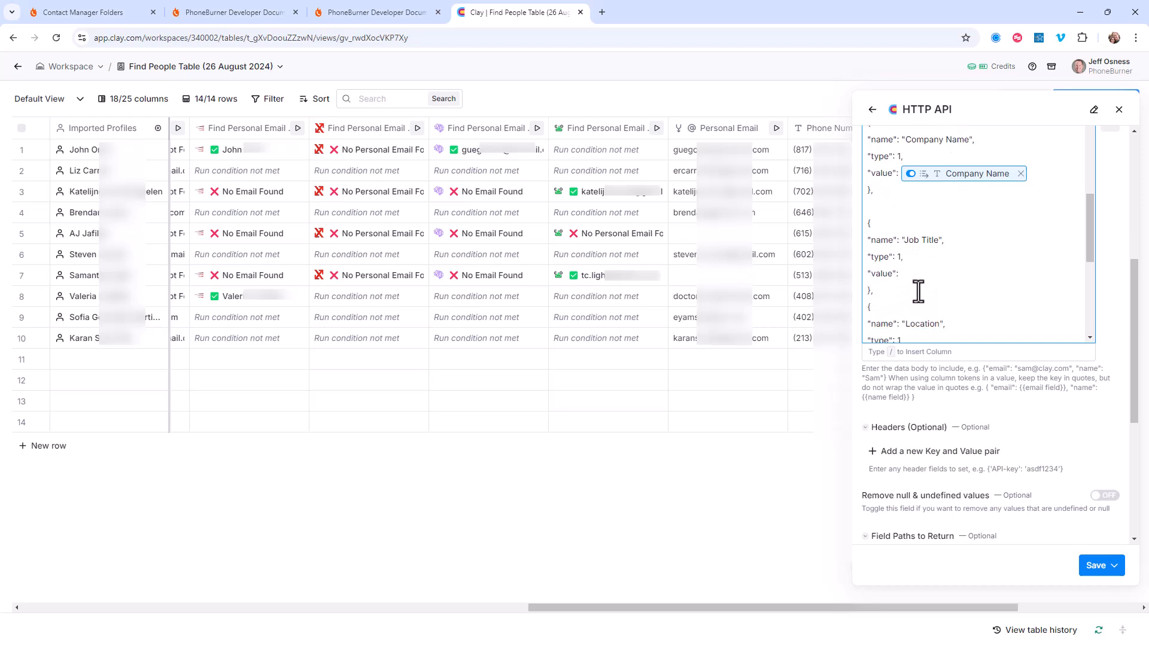
pyautogui.scroll(-1, 902, 300)
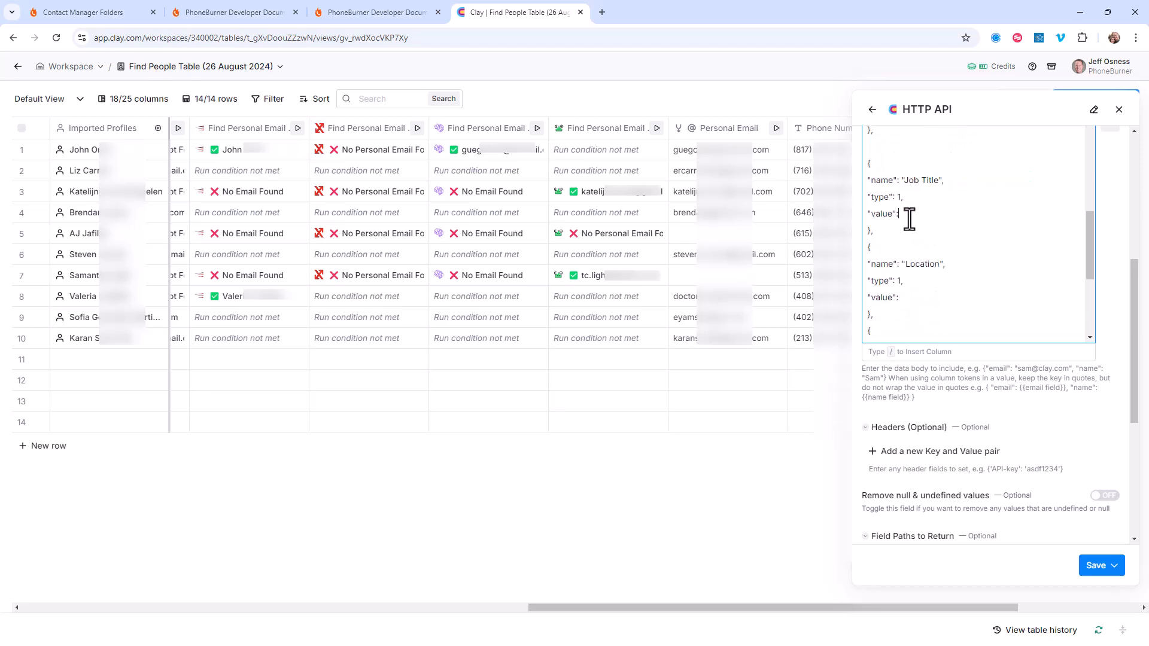
pyautogui.write('/')
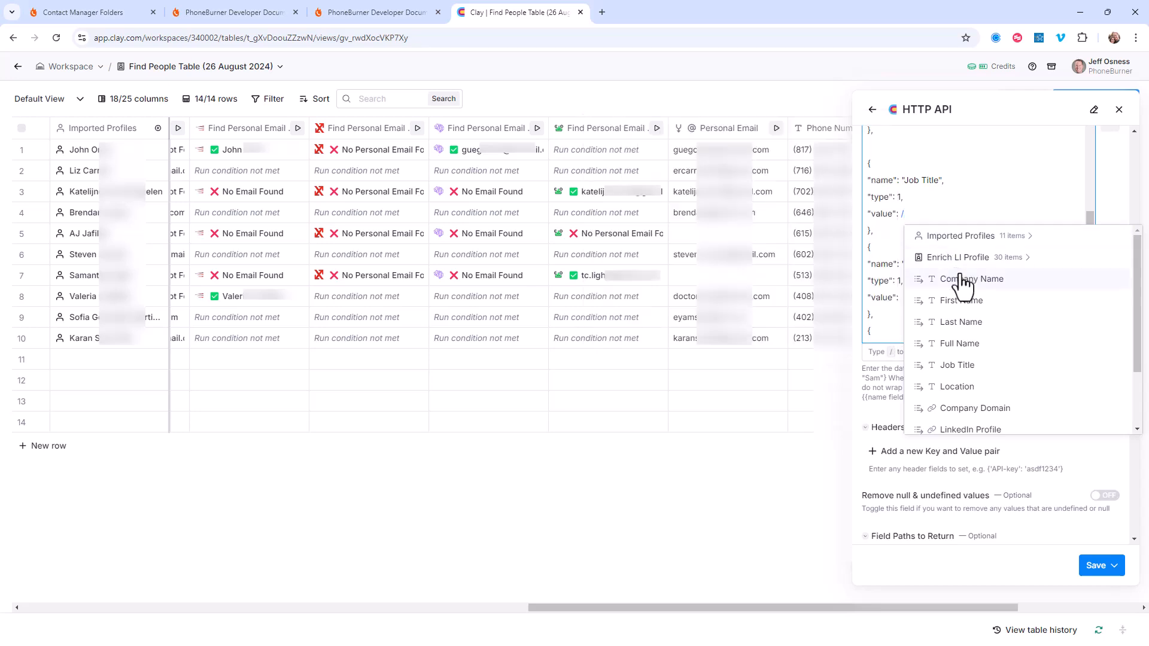
pyautogui.click(957, 365)
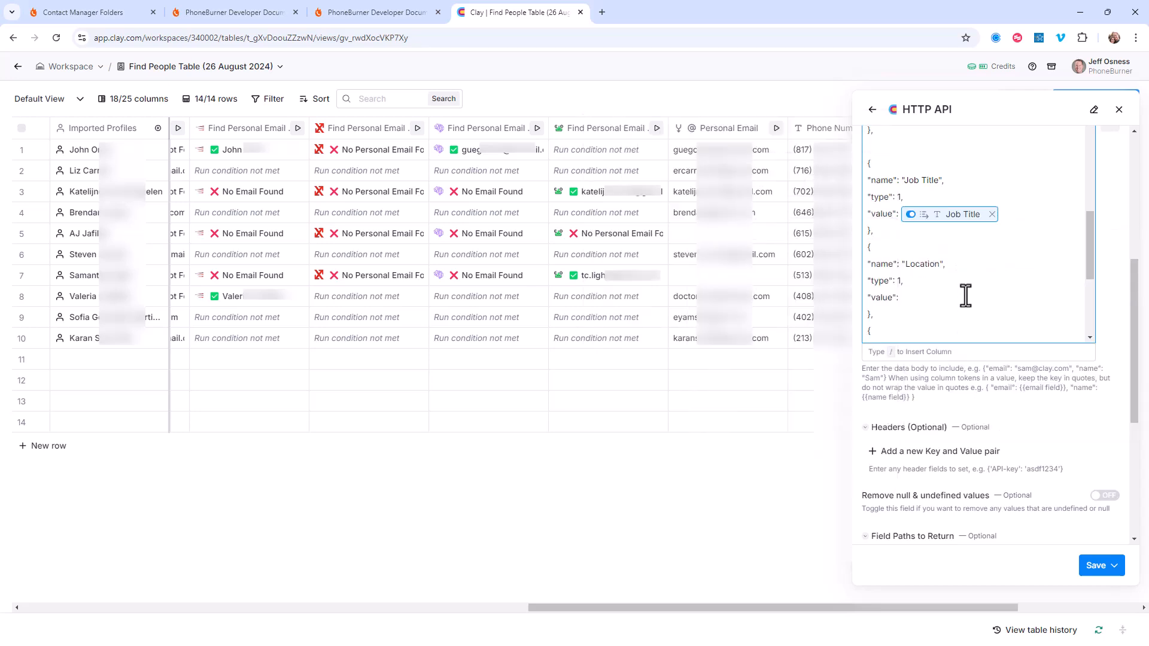
# Map the values of the Location and Company Domain custom fields to the matching table columns
pyautogui.scroll(-1, 965, 299)
pyautogui.click(927, 238)
pyautogui.write('/')
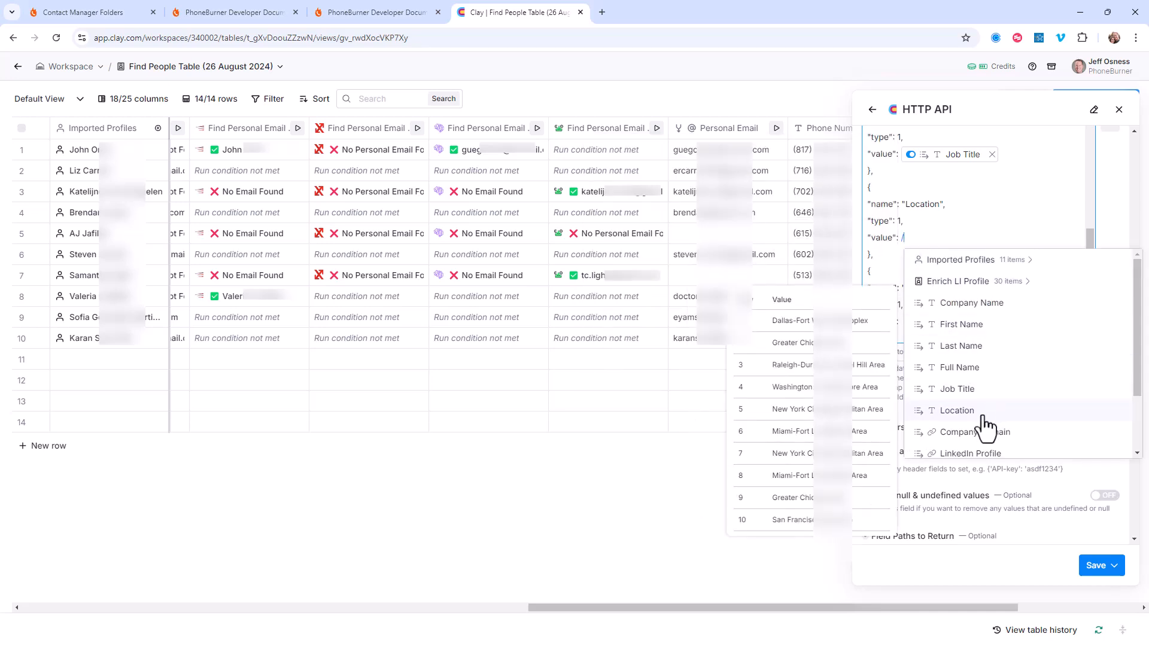
pyautogui.click(981, 413)
pyautogui.scroll(-1, 943, 300)
pyautogui.click(937, 263)
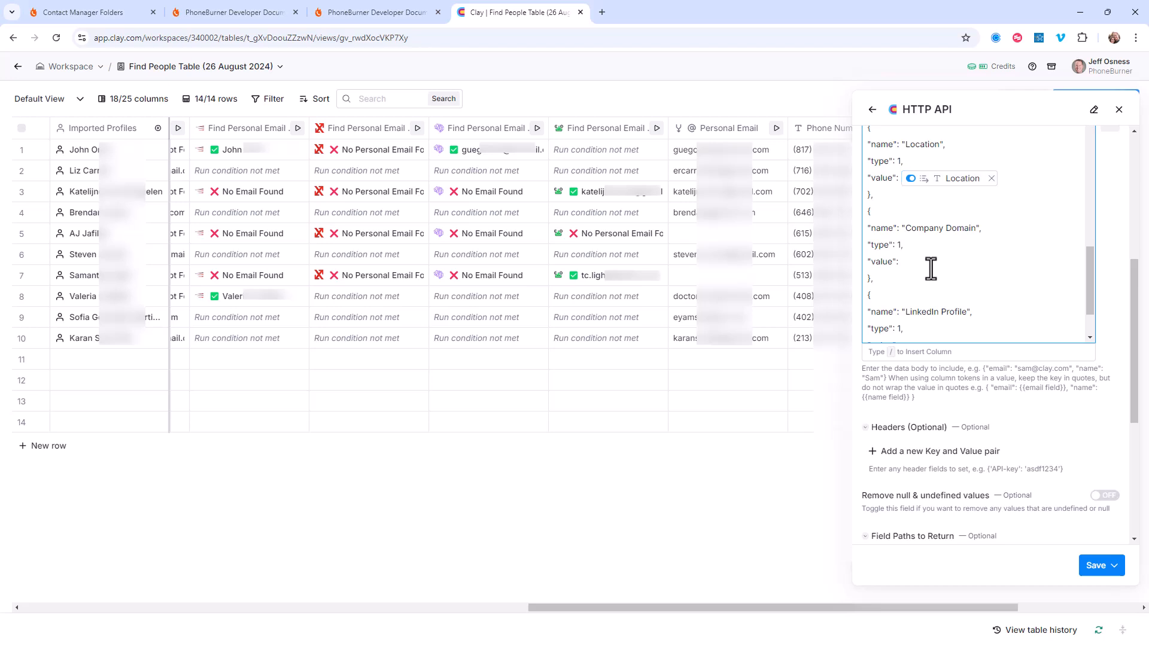
pyautogui.write('/')
pyautogui.scroll(-1, 960, 383)
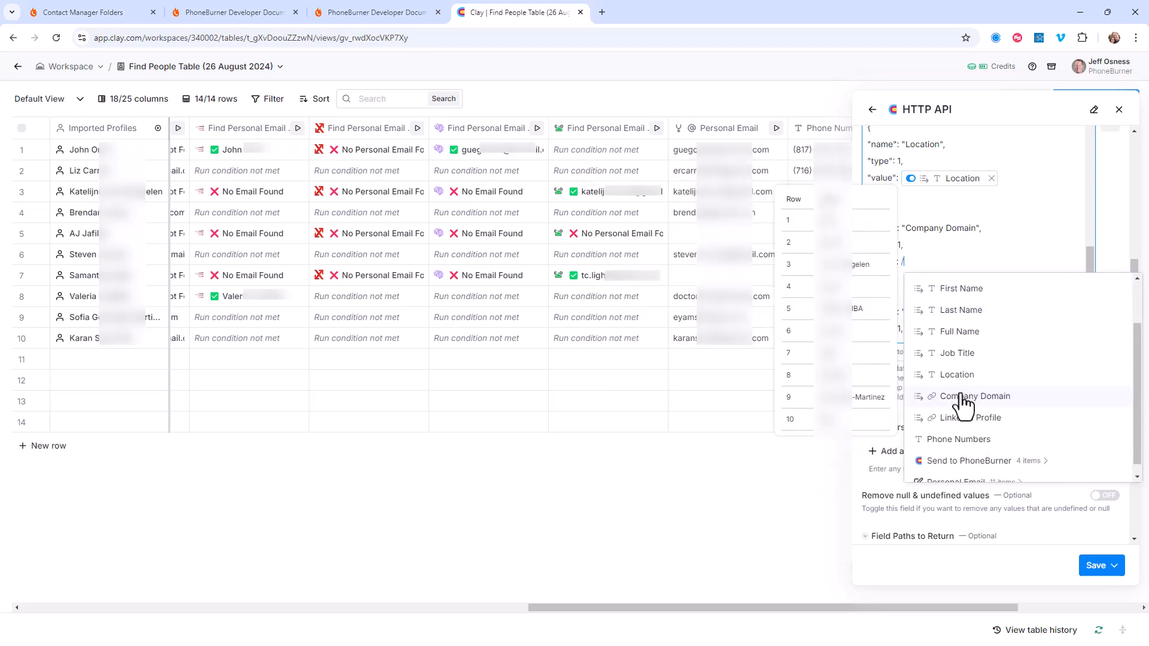
pyautogui.click(964, 398)
# Map the LinkedIn Profile custom field's value to the LinkedIn Profile column and review the custom fields in the body
pyautogui.scroll(-1, 964, 326)
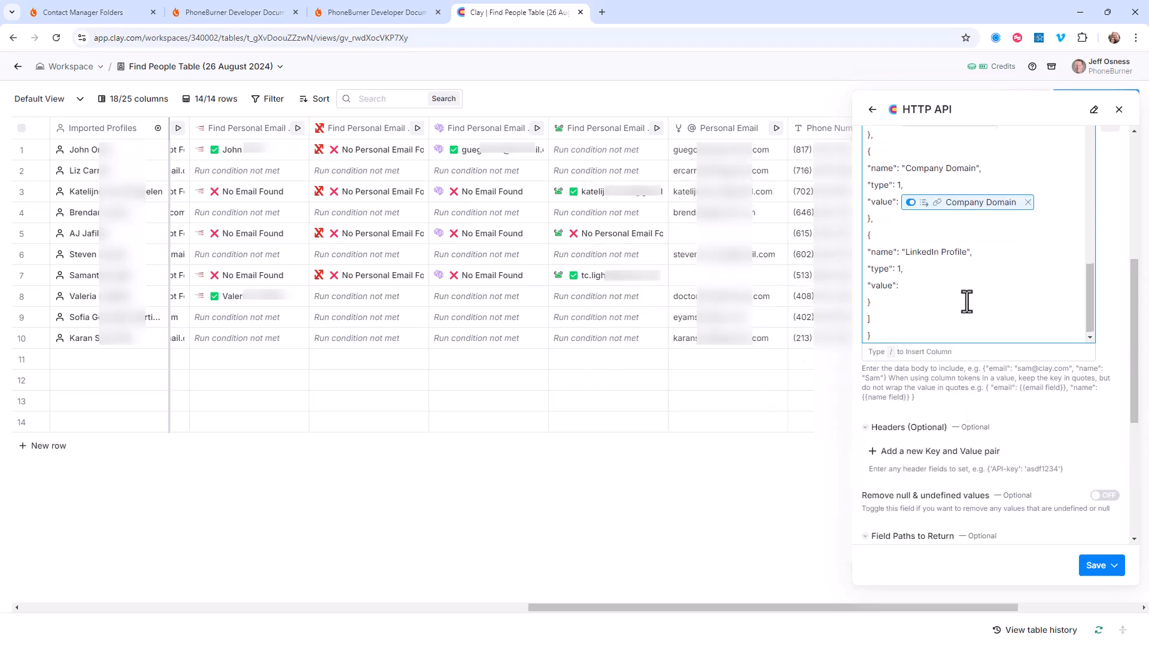
pyautogui.click(922, 288)
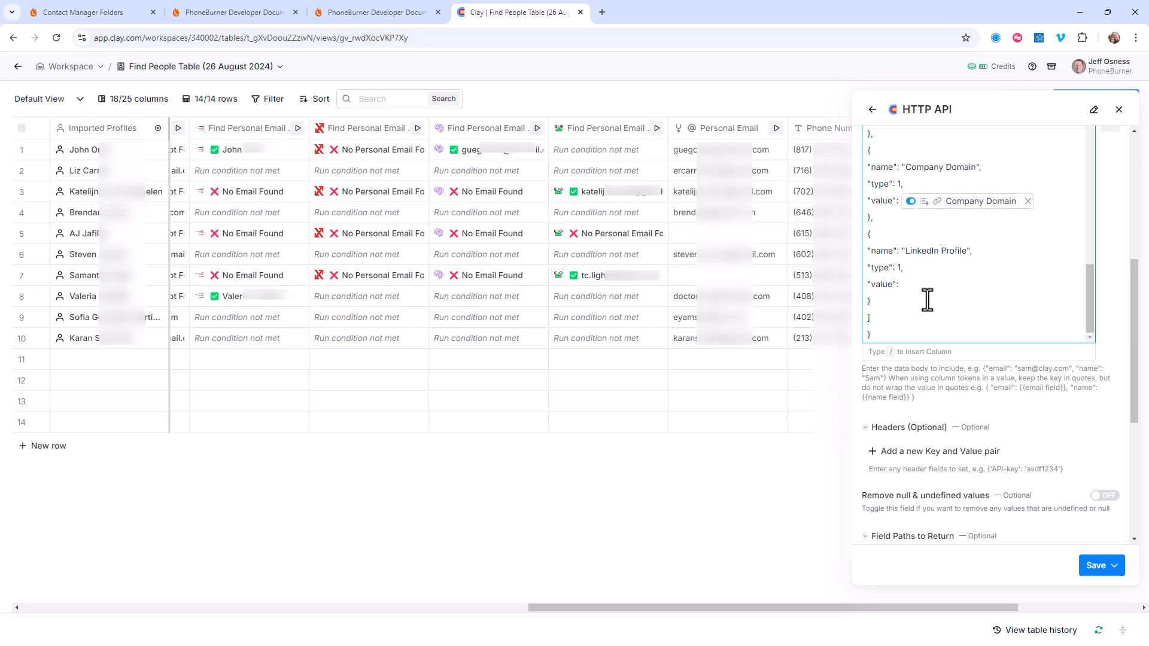
pyautogui.write('/')
pyautogui.scroll(-1, 972, 395)
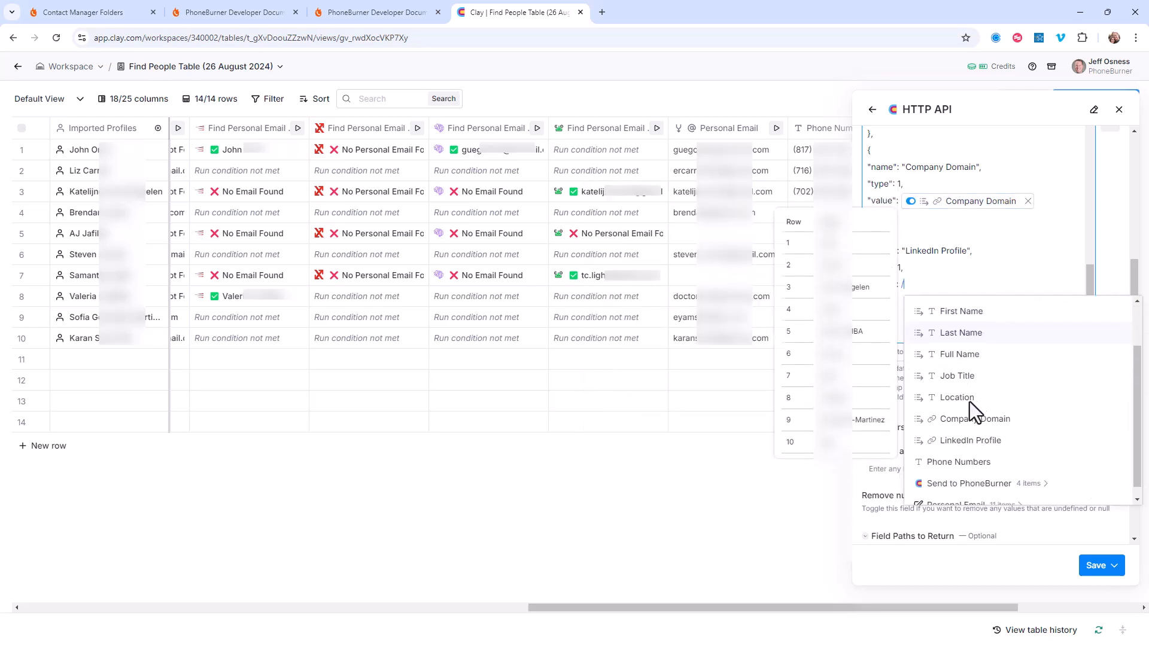
pyautogui.click(961, 443)
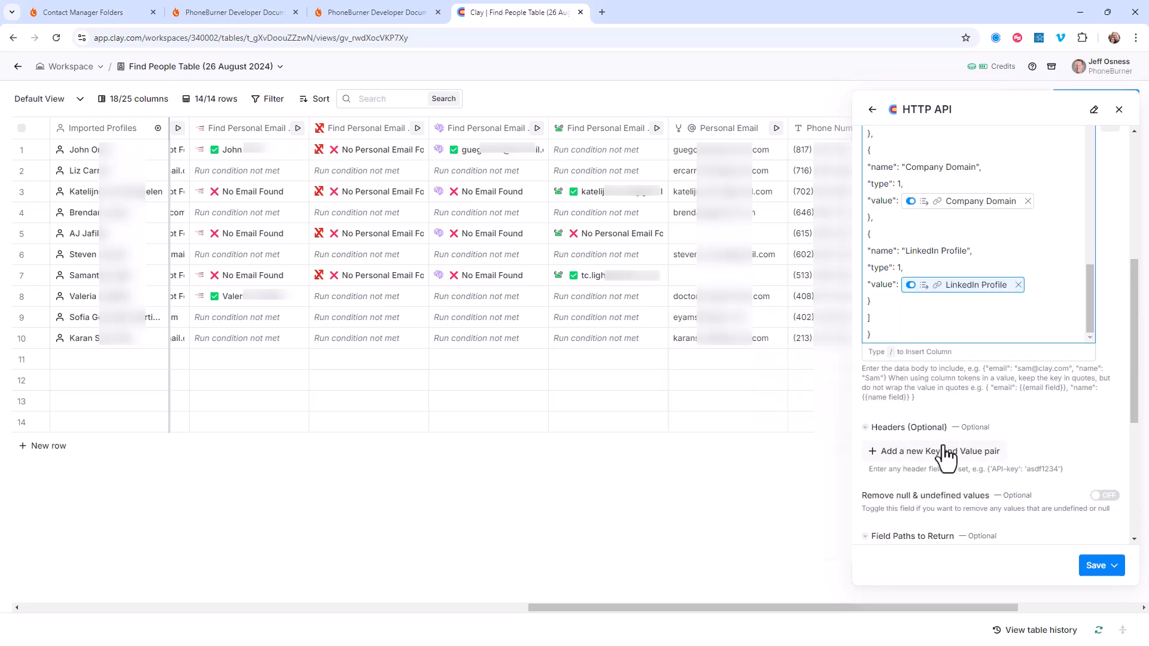
pyautogui.scroll(1, 945, 455)
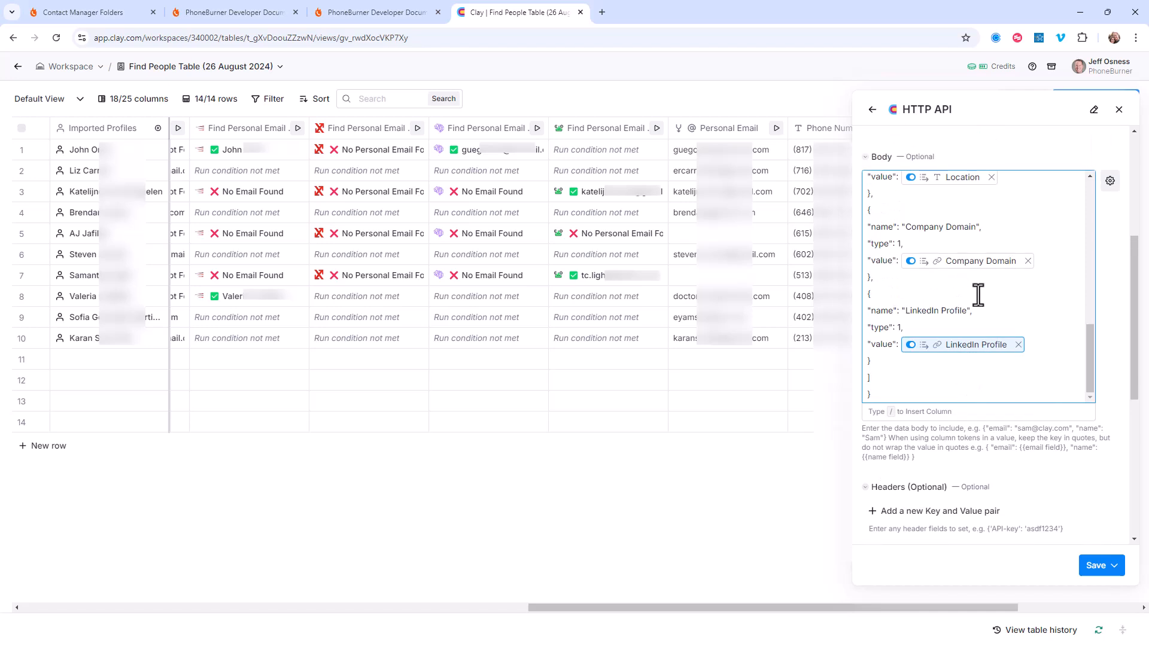
pyautogui.scroll(5, 993, 311)
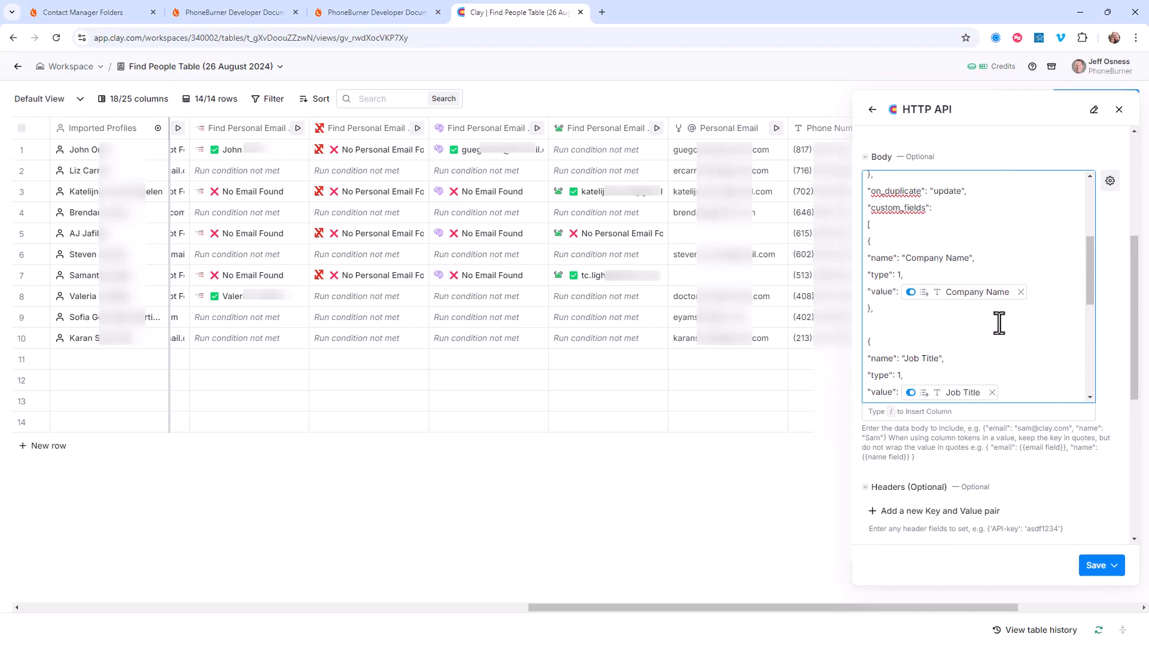
# Add a request header with the key "Authorization" and start its value with "Bearer"
pyautogui.scroll(-8, 994, 315)
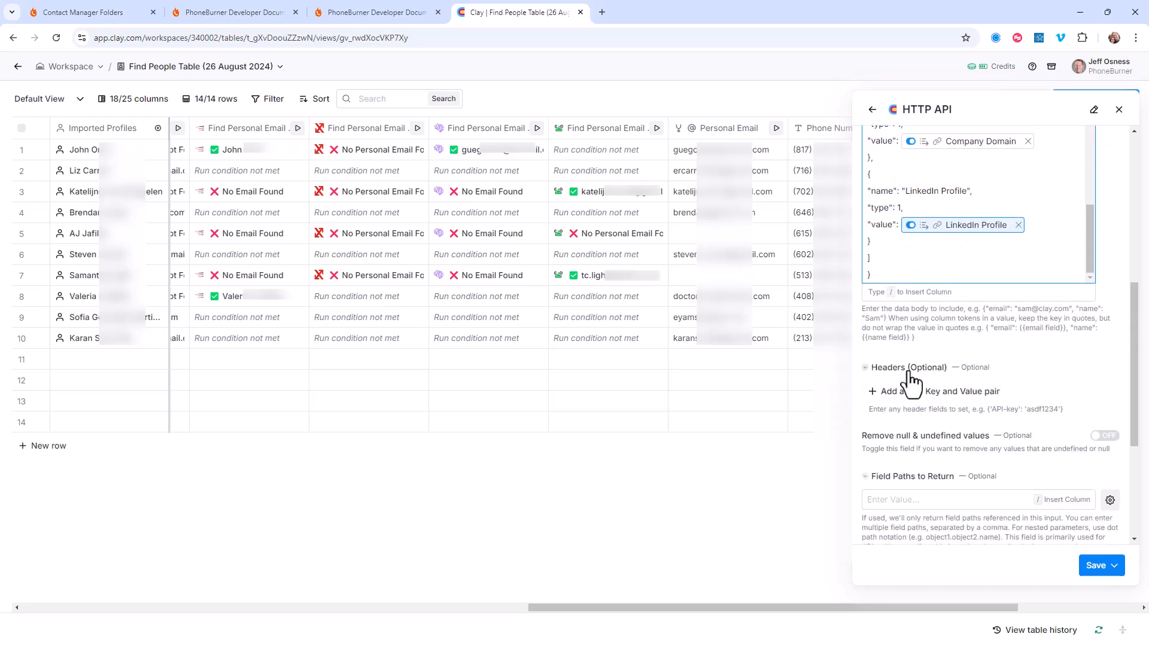
pyautogui.scroll(1, 972, 425)
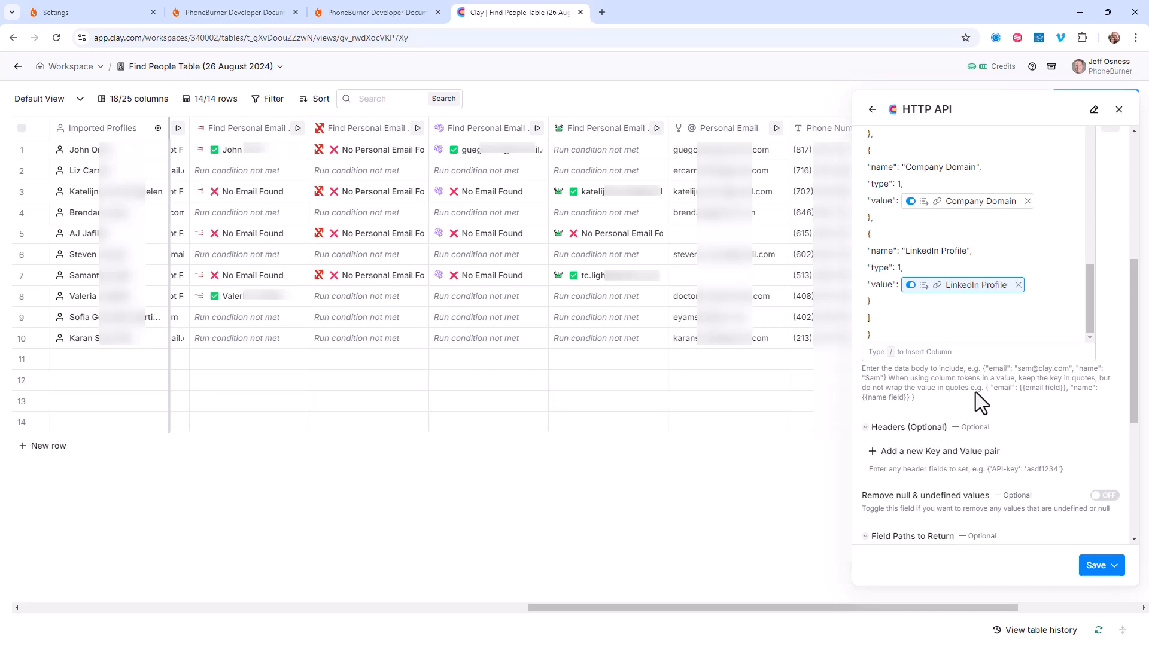
pyautogui.scroll(-1, 975, 395)
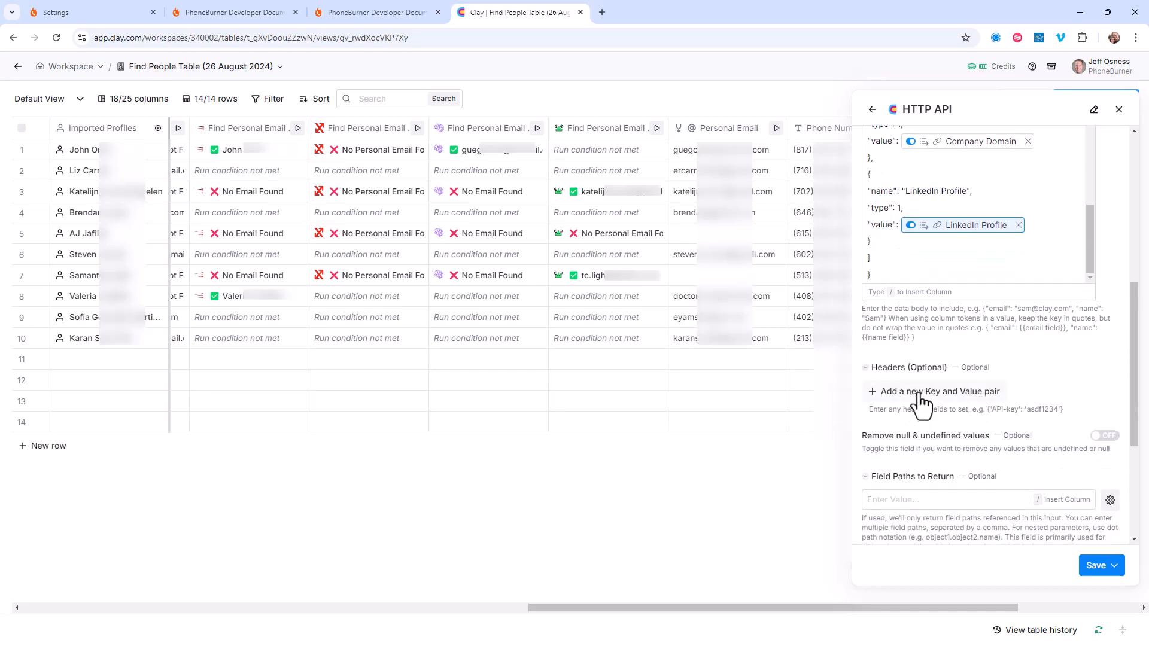
pyautogui.click(919, 395)
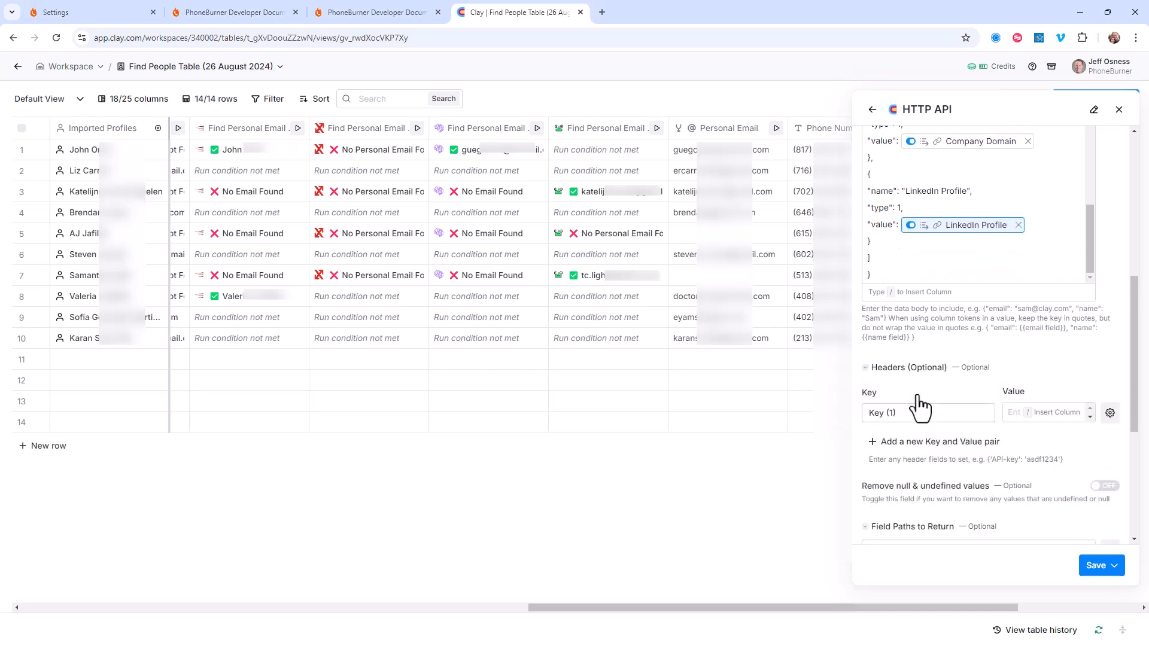
pyautogui.click(915, 412)
pyautogui.write('Authorization')
pyautogui.click(1011, 412)
pyautogui.write('Bearer')
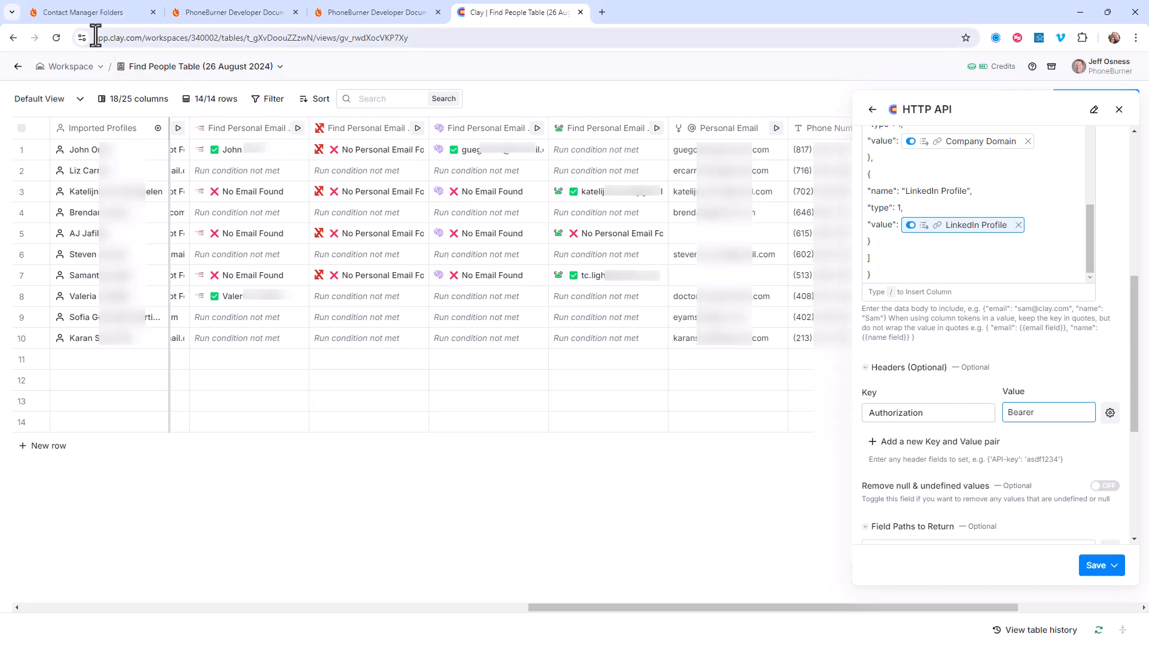
# Copy the personal access token from PhoneBurner's integration settings into Clay's Authorization header value after "Bearer", and save the enrichment without running it
pyautogui.click(87, 12)
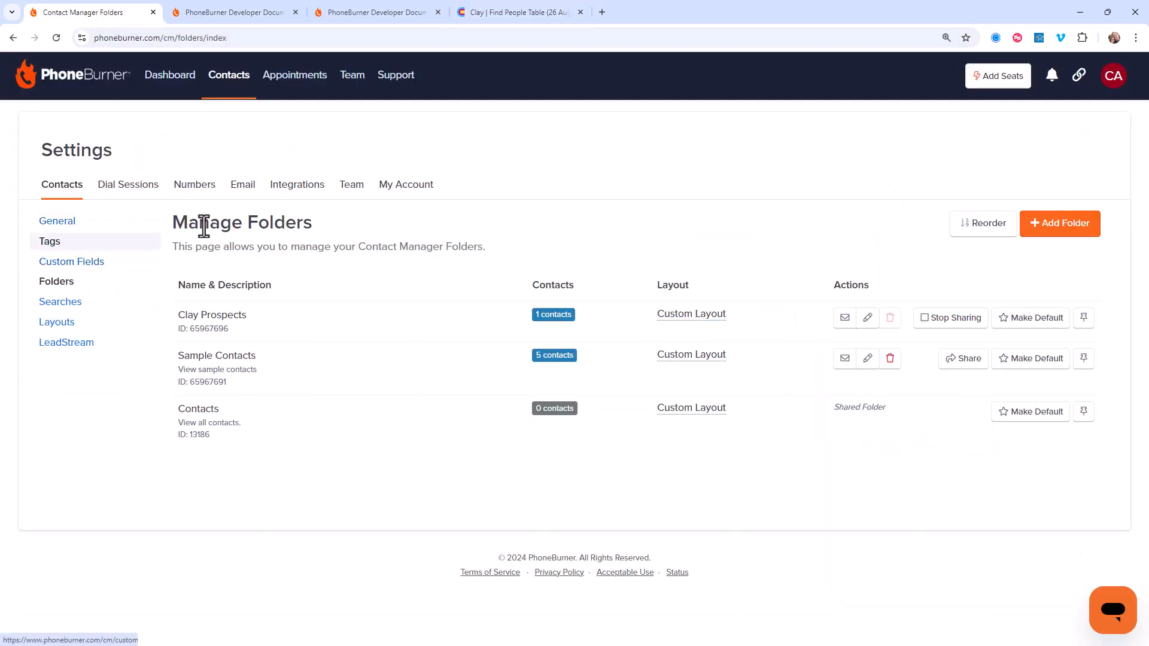
pyautogui.click(303, 186)
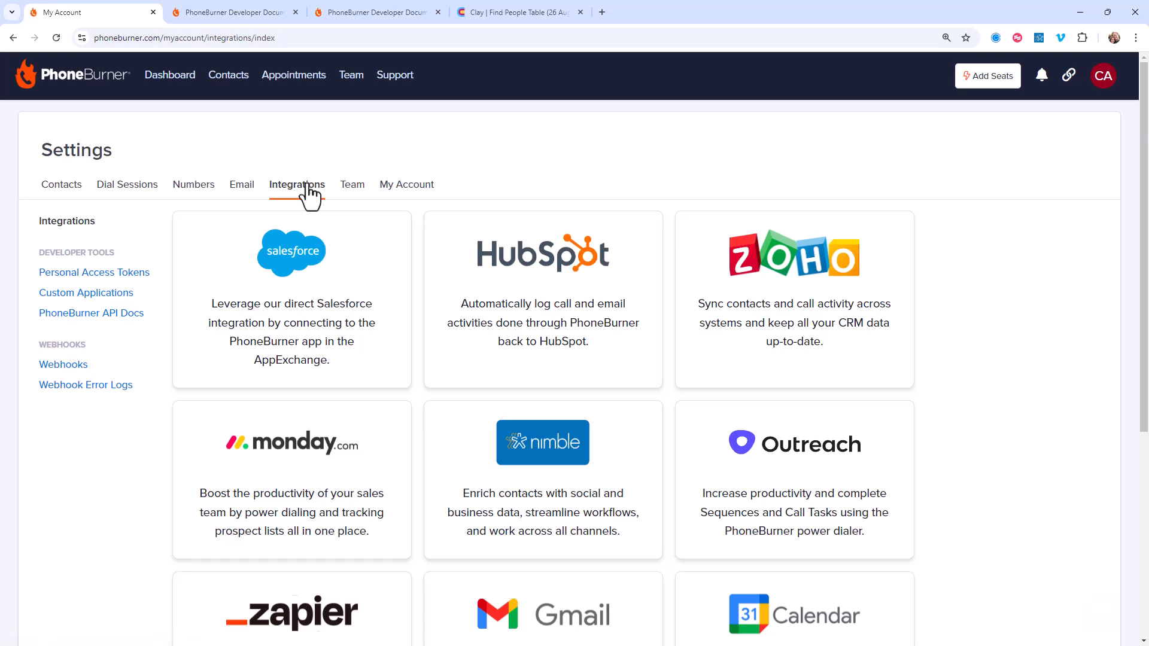
pyautogui.click(96, 273)
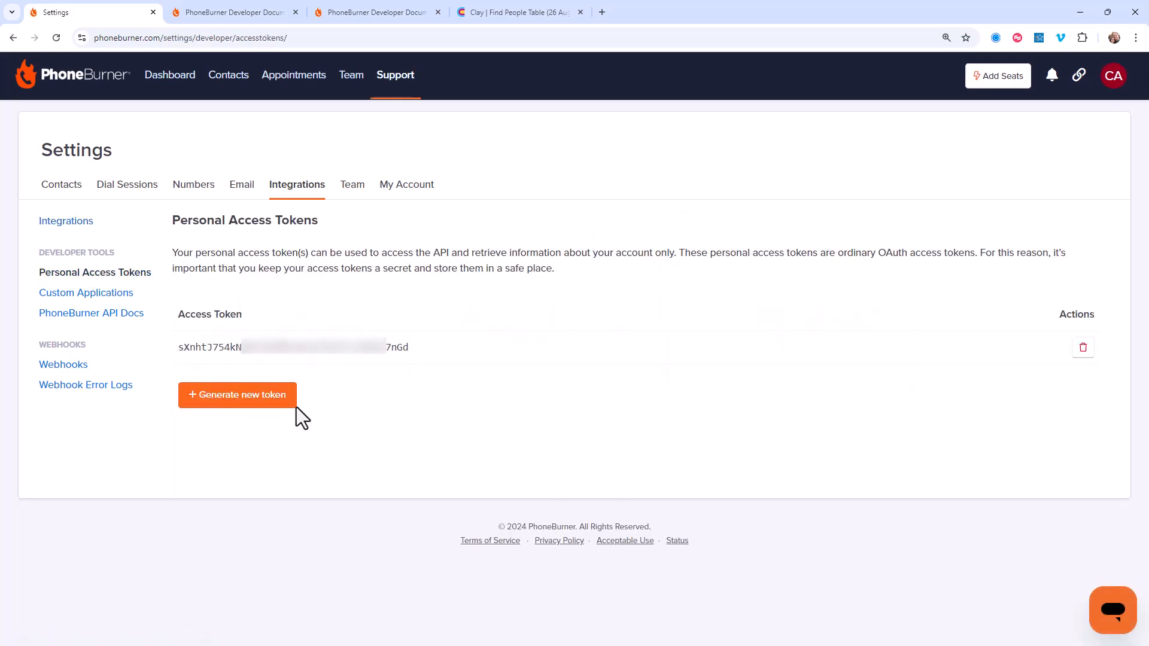
pyautogui.moveTo(426, 351); pyautogui.dragTo(178, 347)
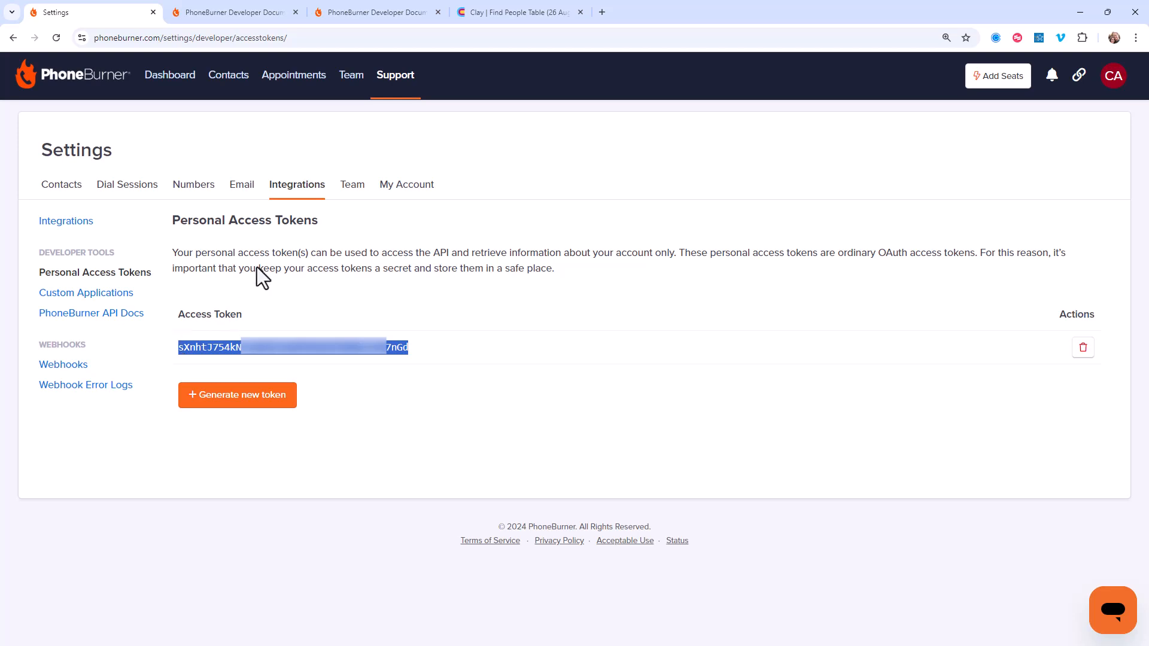
pyautogui.click(479, 13)
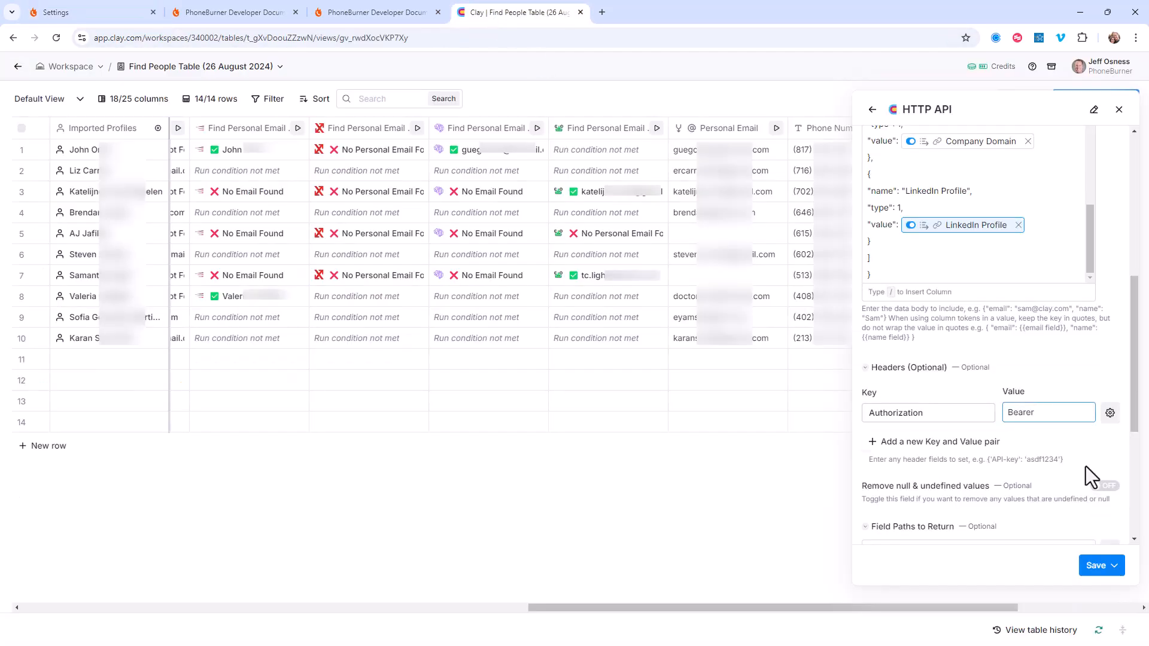
pyautogui.hotkey('ctrl', 'v')
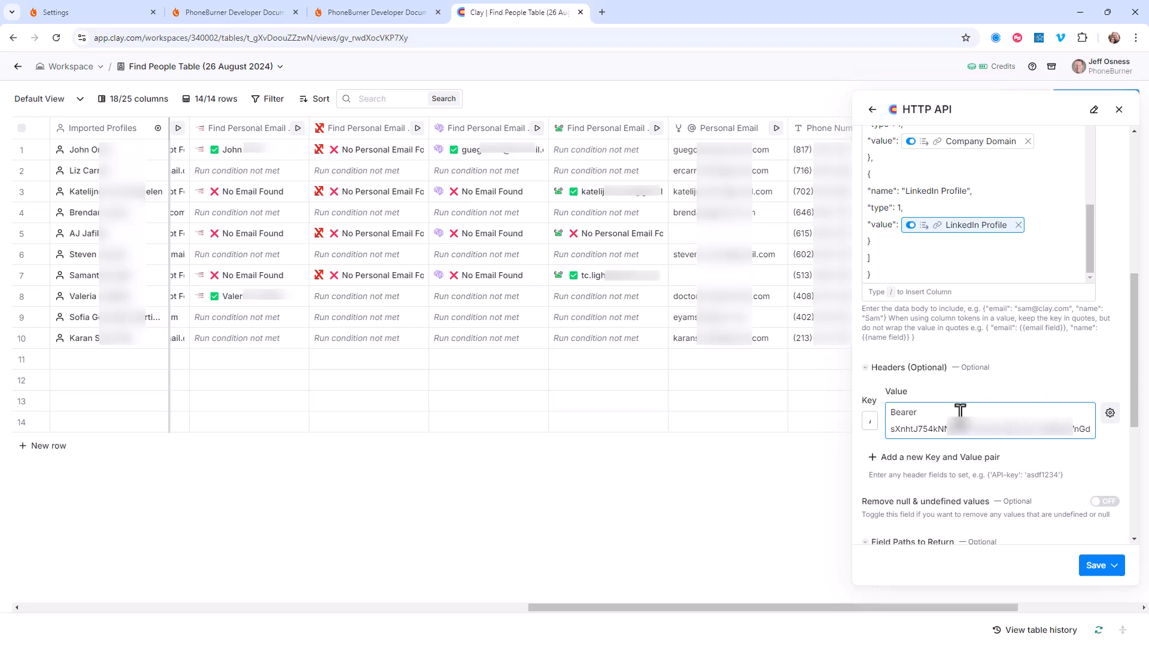
pyautogui.click(1095, 569)
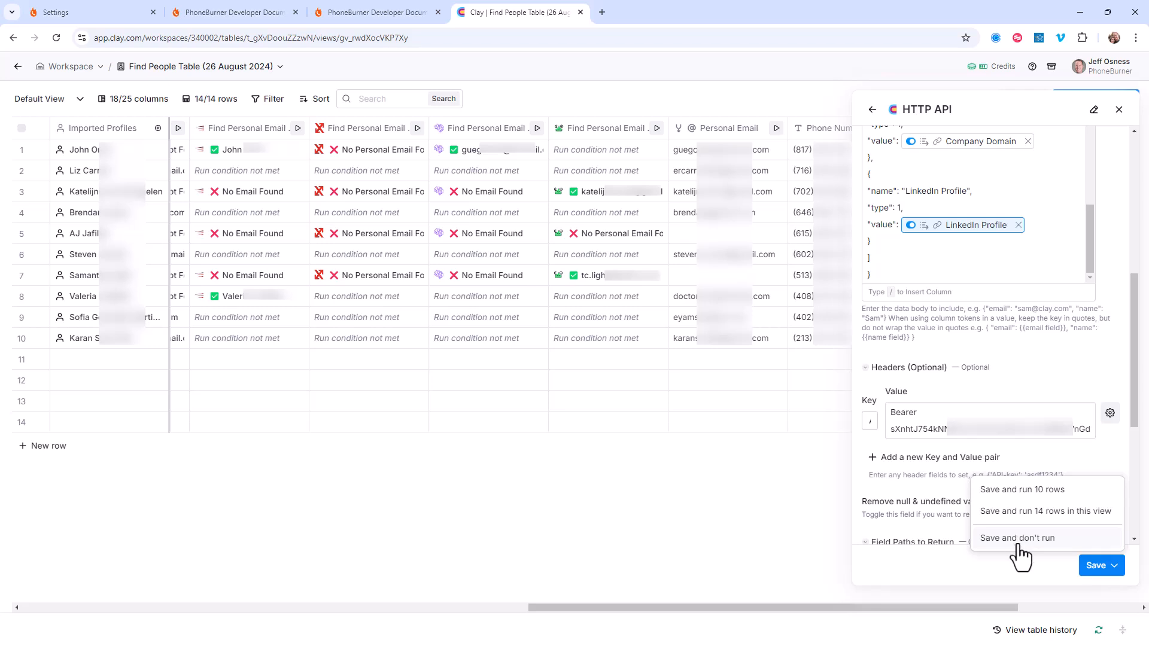
pyautogui.click(1019, 541)
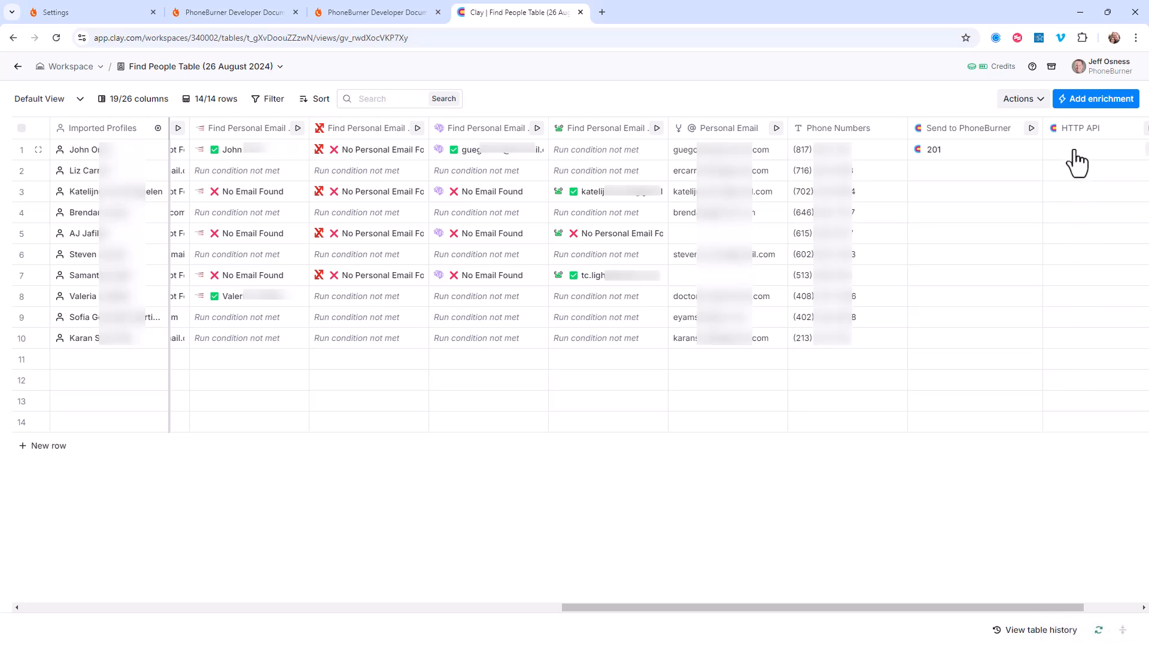
# Run the HTTP API enrichment on the first row only and examine the details of its result cell
pyautogui.moveTo(981, 606); pyautogui.dragTo(1054, 609)
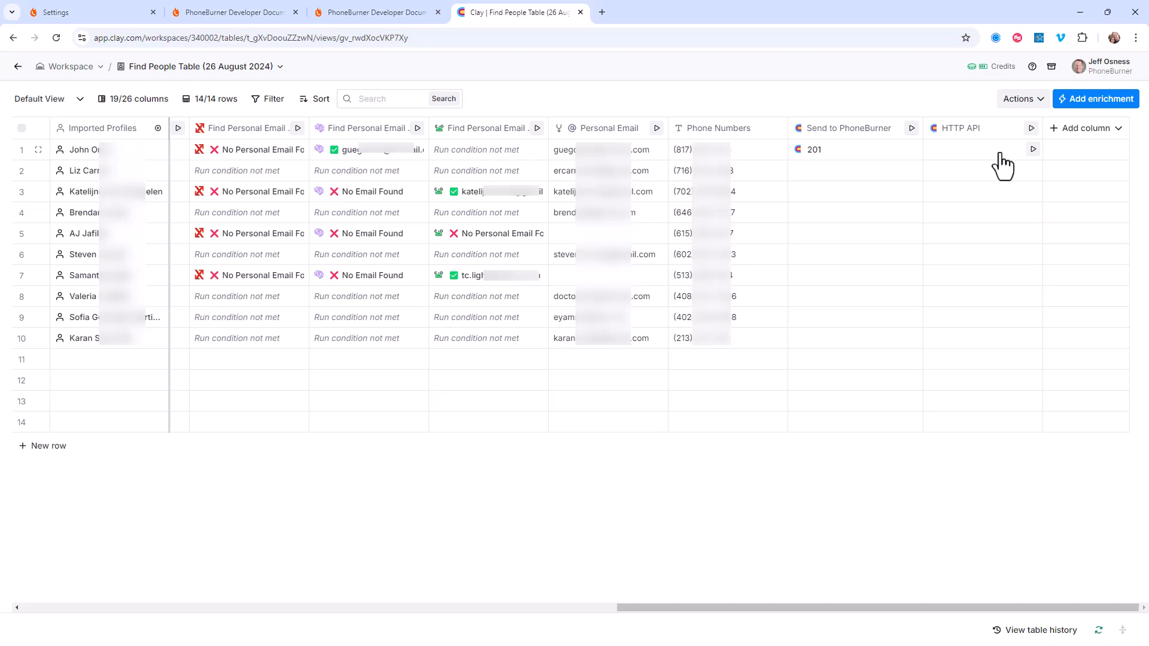
pyautogui.click(1032, 150)
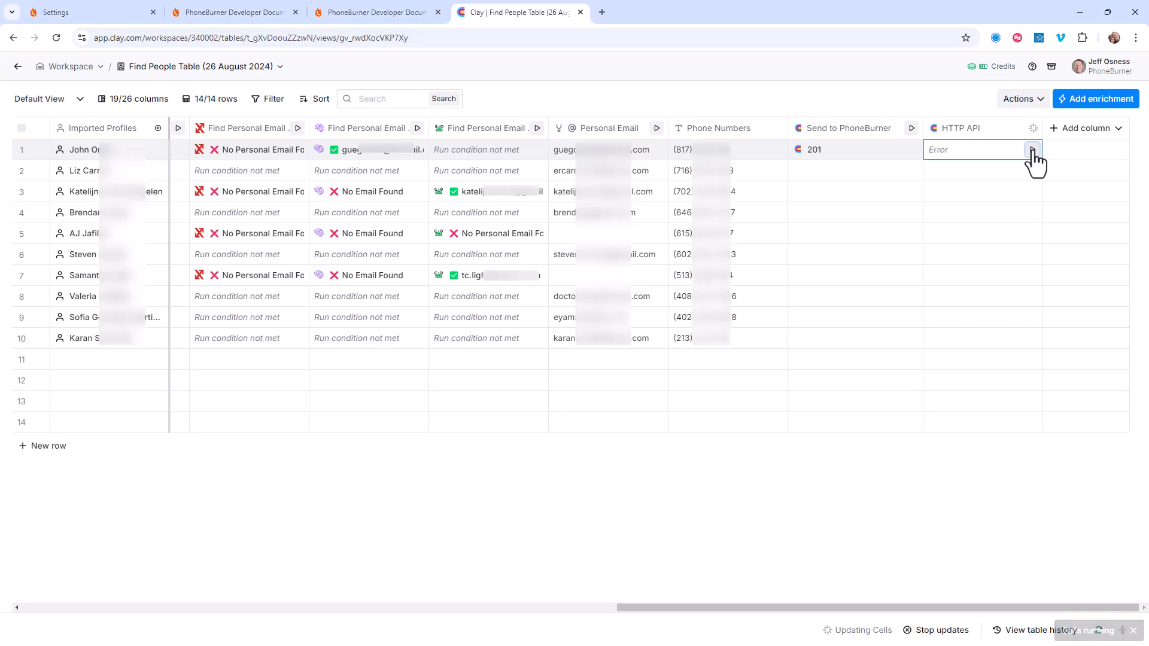
pyautogui.click(979, 157)
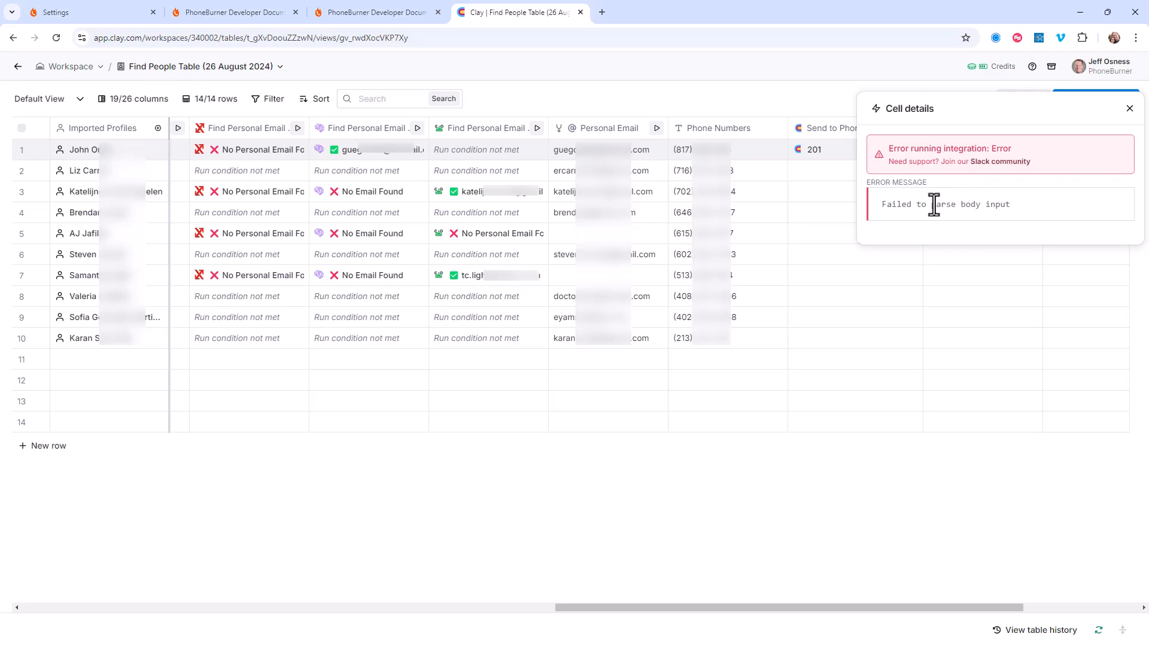
pyautogui.click(1129, 109)
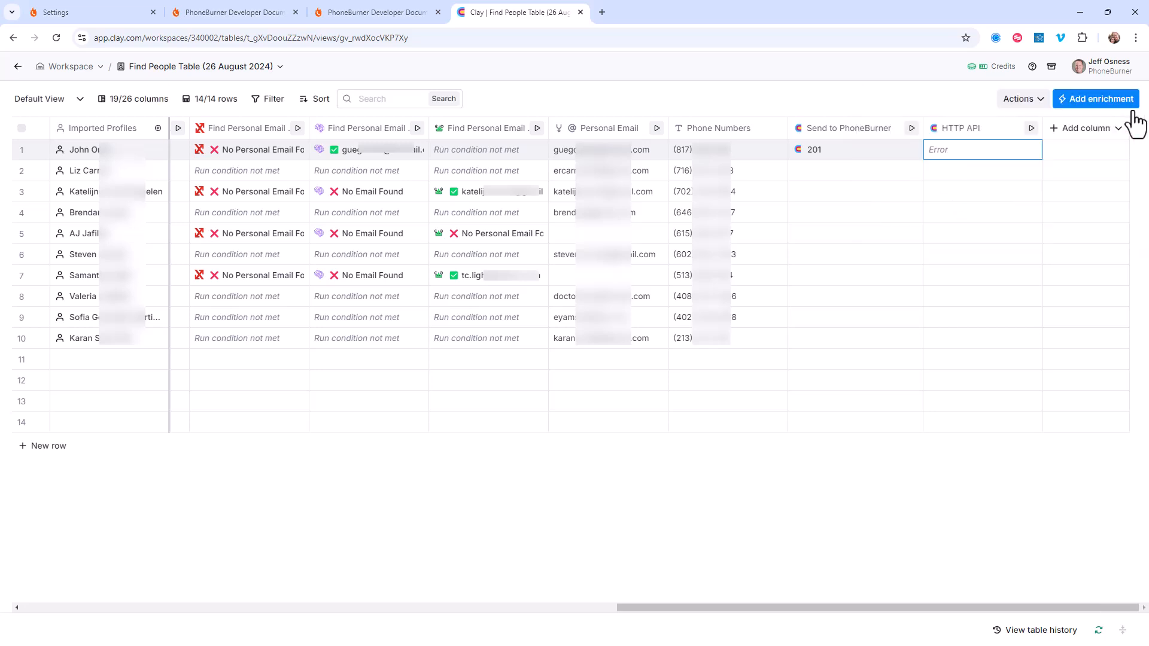
# Edit the HTTP API column and add "notes":"This record was sent through the Clay System", after the category_id entry in the body
pyautogui.click(953, 134)
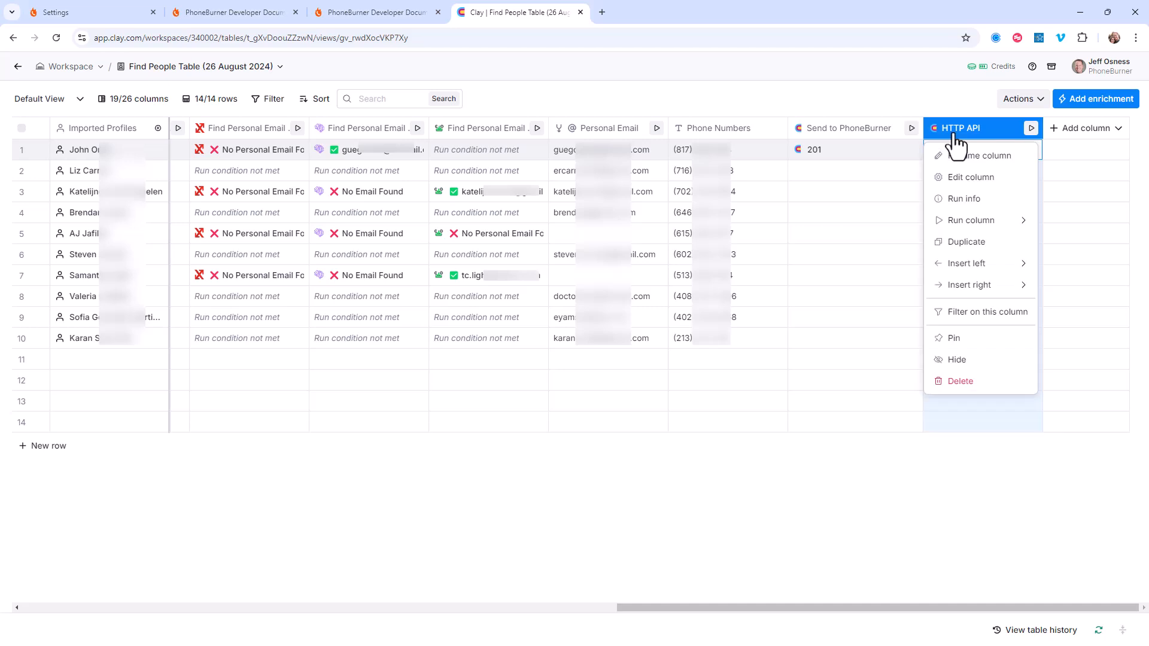
pyautogui.click(965, 178)
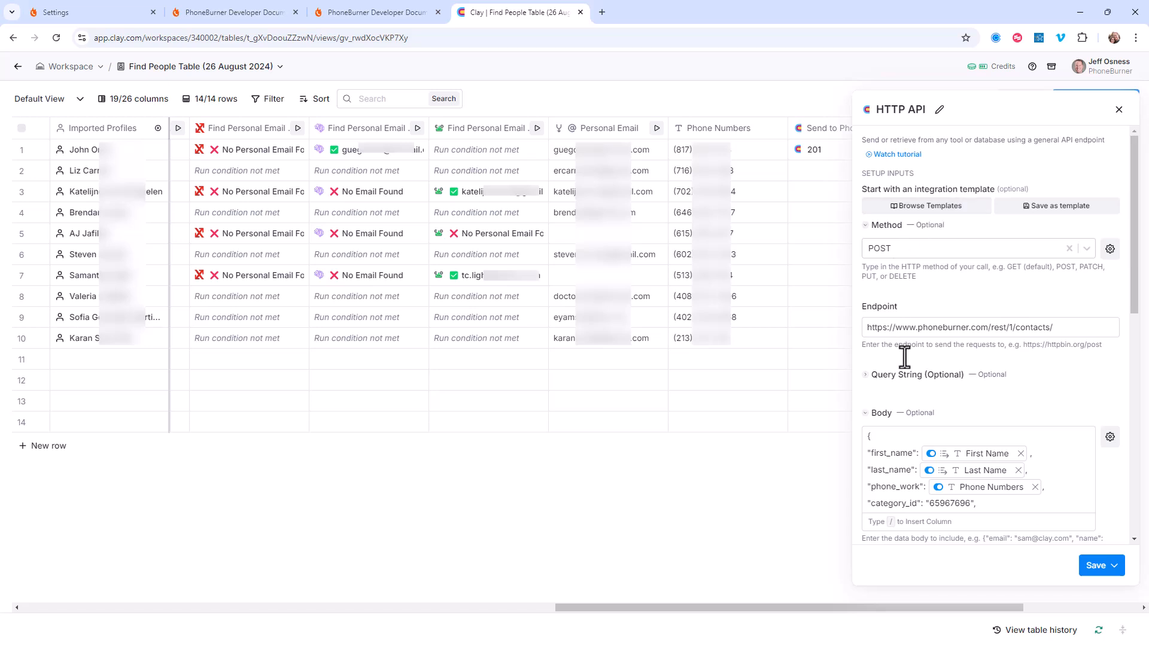
pyautogui.scroll(-3, 1039, 357)
pyautogui.moveTo(1000, 299)
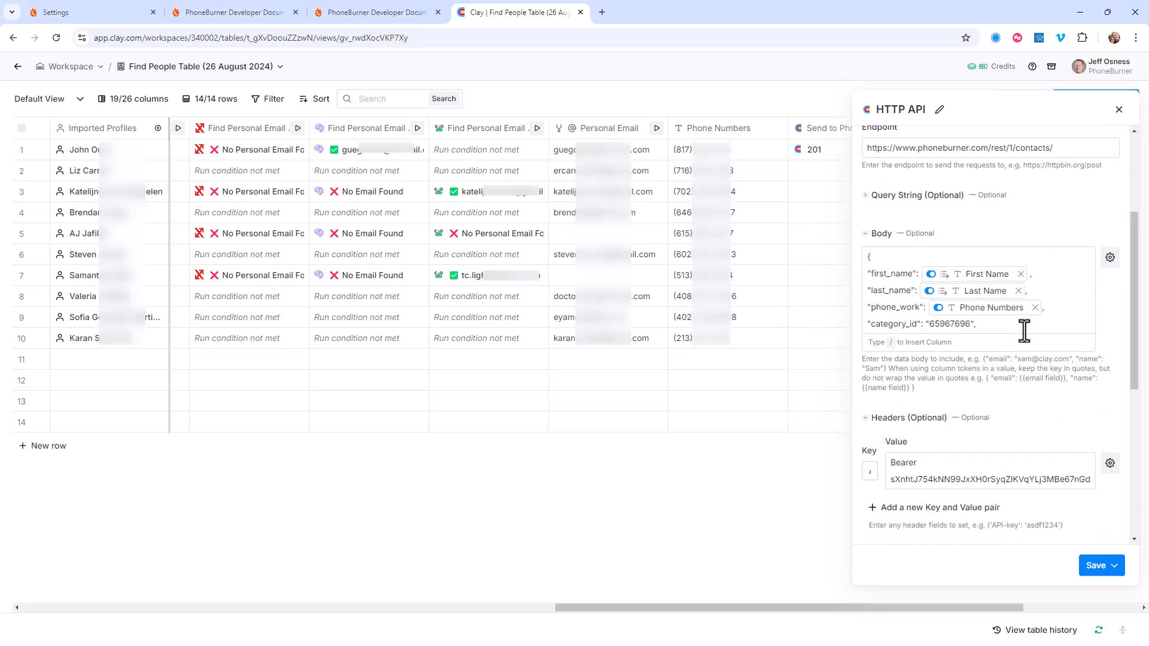
pyautogui.scroll(-1, 1023, 329)
pyautogui.click(1058, 268)
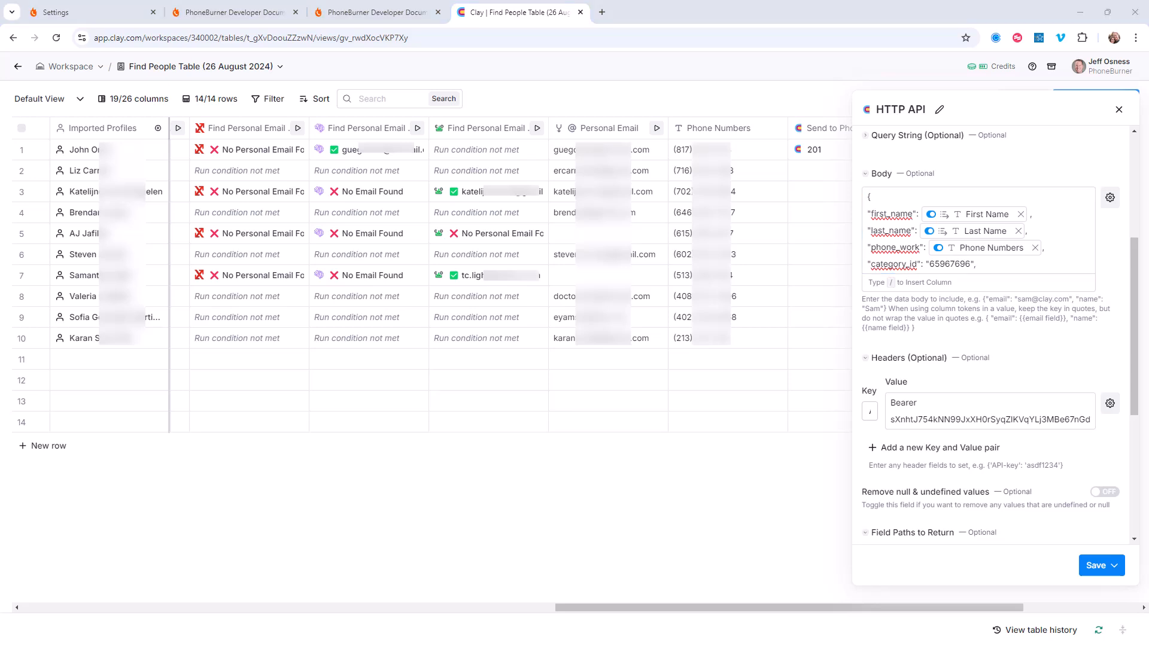
pyautogui.click(1005, 441)
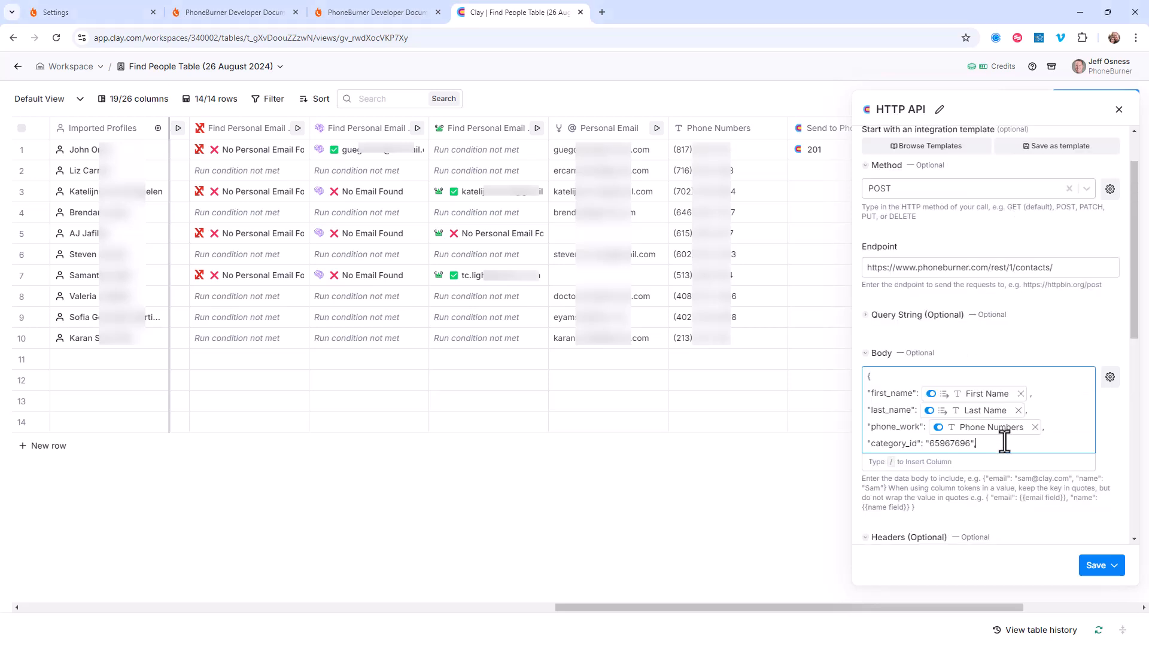
pyautogui.write('"notes":"This record was sent through the Clay System",')
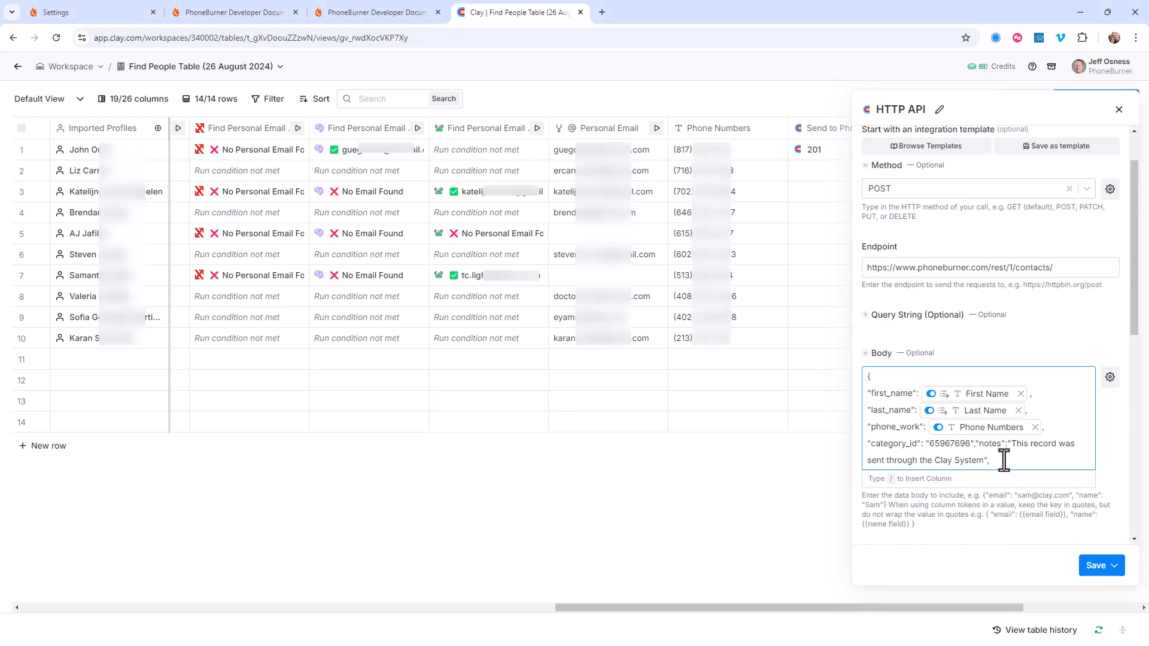
# Put the "notes" entry on its own line in the body and save the enrichment without running it
pyautogui.click(975, 443)
pyautogui.press('Return')
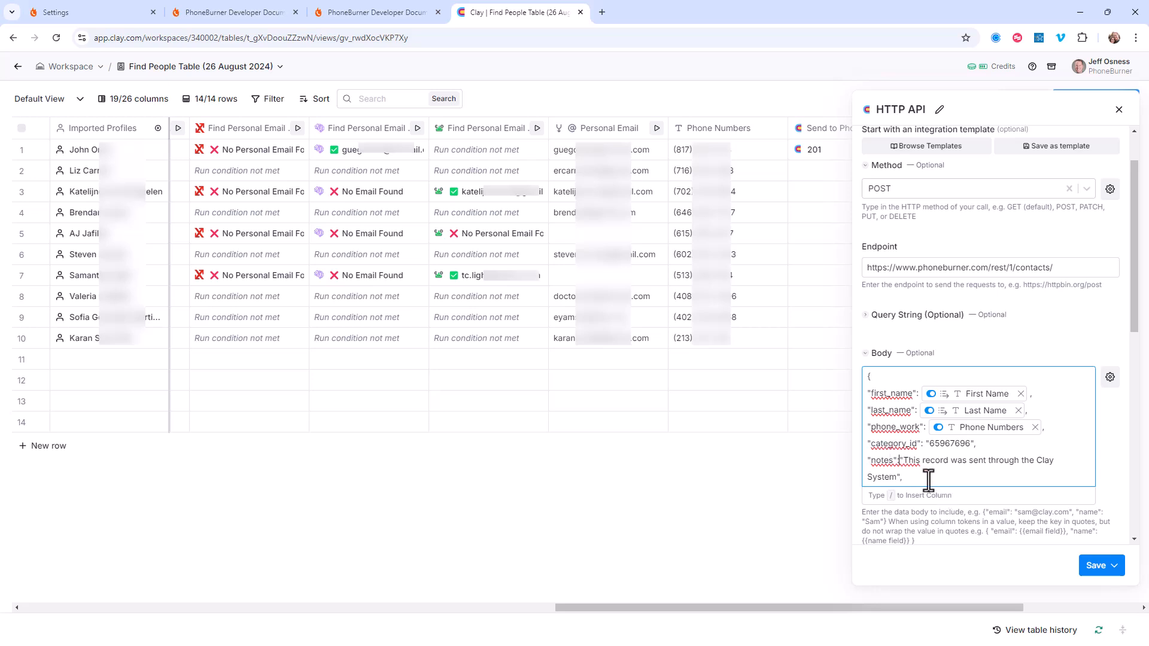
pyautogui.scroll(-1, 922, 470)
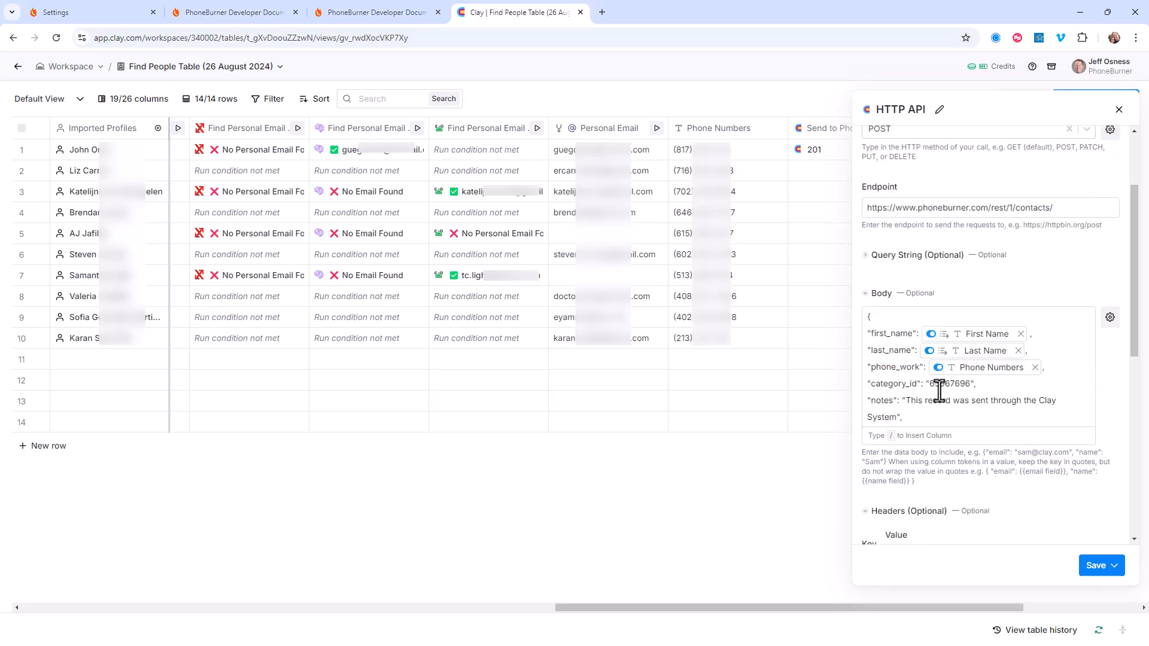
pyautogui.click(913, 411)
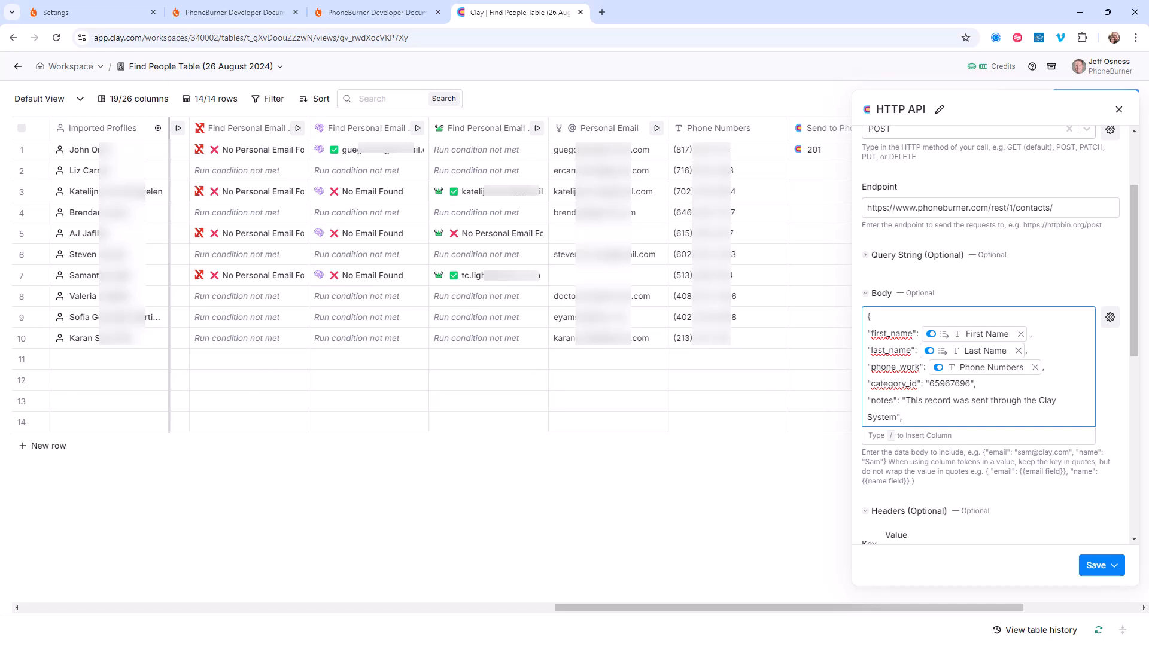
pyautogui.click(909, 417)
pyautogui.click(1101, 565)
pyautogui.click(1036, 539)
# Reopen the HTTP API column, move "duplicate_scrubbing_policy" to its own line in the body and save without running
pyautogui.click(964, 127)
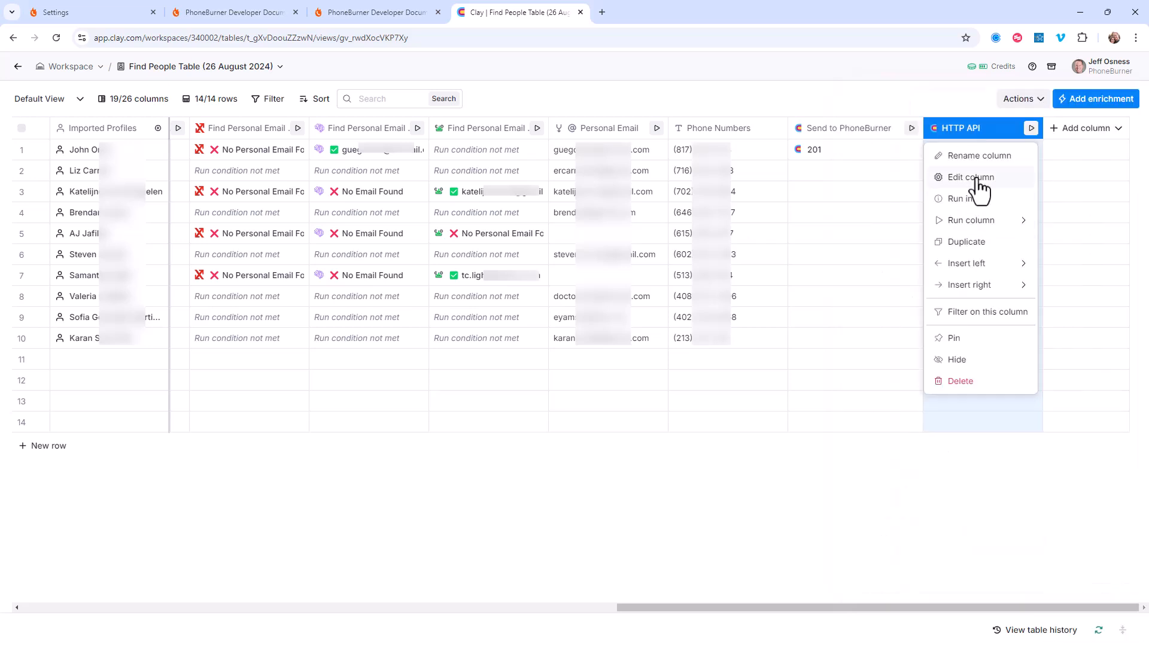
pyautogui.click(975, 180)
pyautogui.scroll(-3, 982, 300)
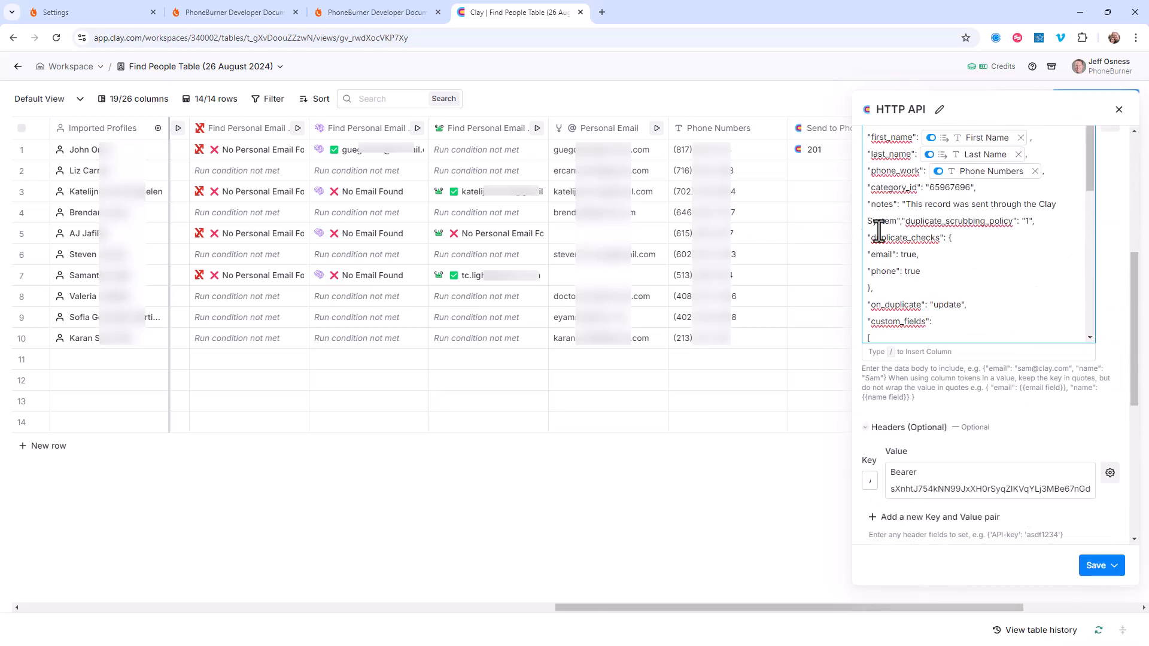
pyautogui.click(902, 223)
pyautogui.press('Return')
pyautogui.click(1098, 568)
pyautogui.click(1017, 538)
# Reinsert column references as the custom field values in the body, using the Location column for both Location and Company Domain
pyautogui.moveTo(1089, 345); pyautogui.dragTo(1048, 386)
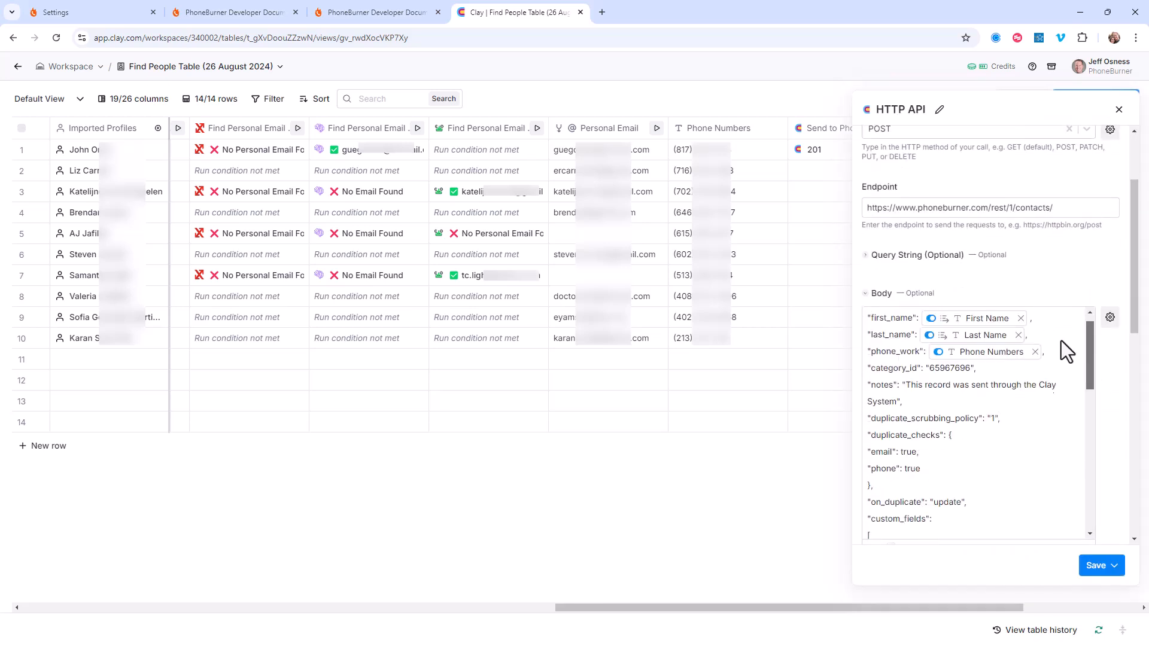
pyautogui.click(920, 429)
pyautogui.write('/')
pyautogui.click(967, 492)
pyautogui.click(931, 407)
pyautogui.write('/')
pyautogui.click(974, 558)
pyautogui.click(942, 433)
pyautogui.click(976, 603)
pyautogui.click(942, 399)
pyautogui.write('/')
pyautogui.click(910, 592)
# Reinsert the LinkedIn Profile column as the LinkedIn Profile custom field's value and save the enrichment without running it
pyautogui.click(977, 454)
pyautogui.write('/')
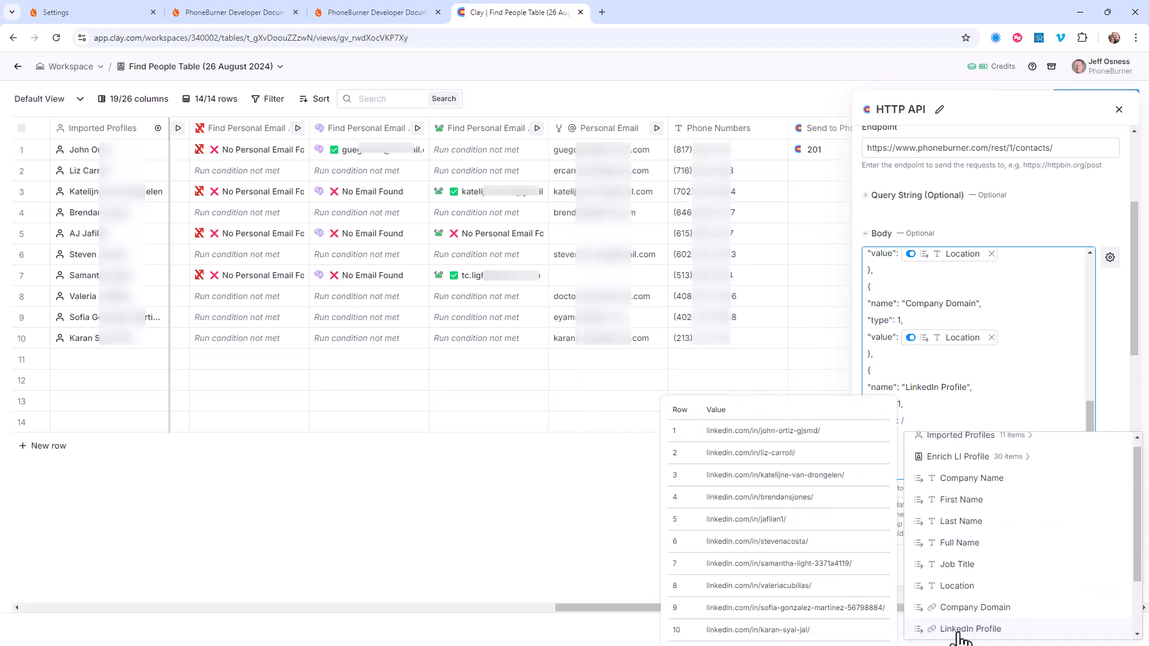
pyautogui.click(897, 622)
pyautogui.click(1095, 565)
pyautogui.click(1025, 547)
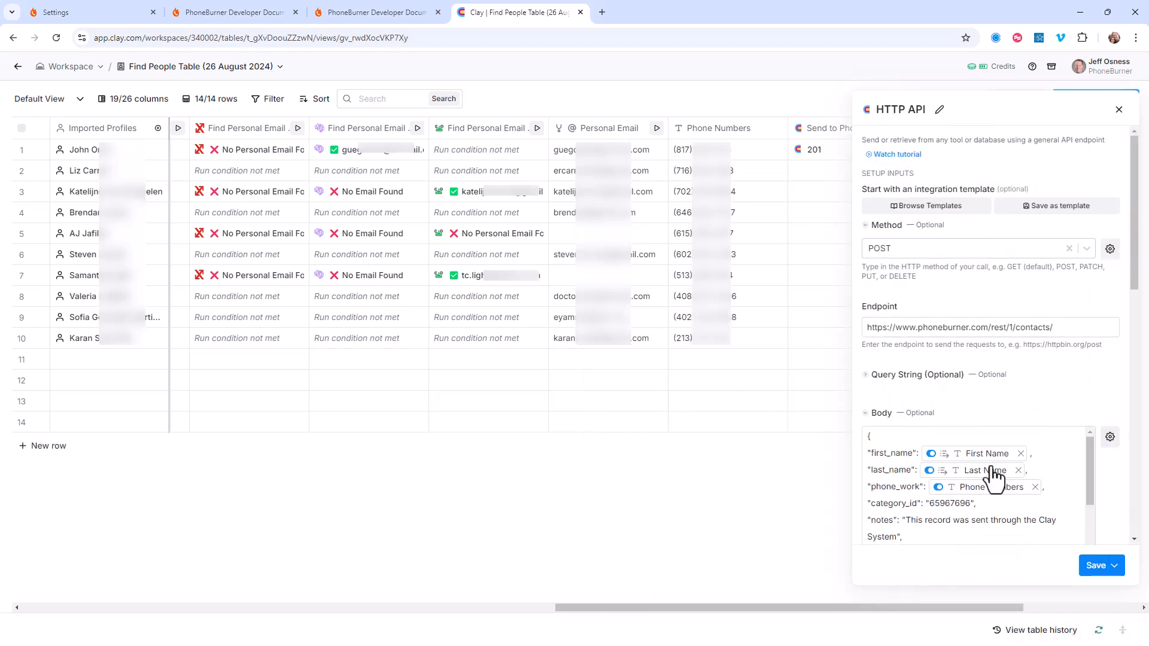
pyautogui.click(1100, 565)
pyautogui.click(1025, 539)
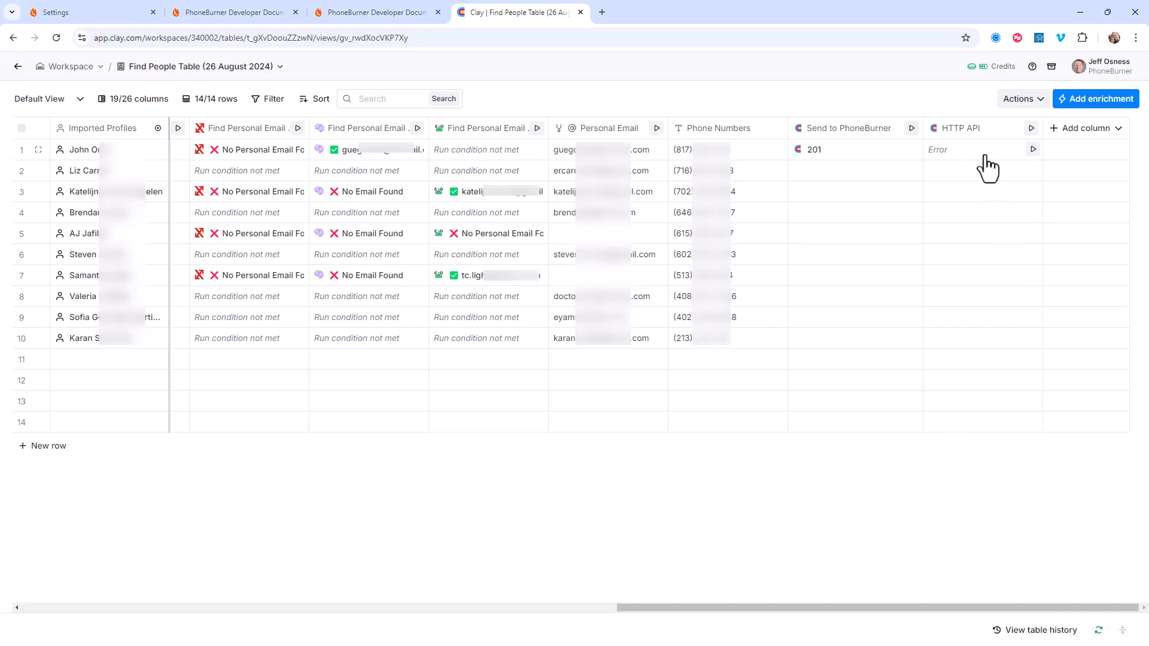
# Run the HTTP API enrichment for the first row and examine its request body for formatting errors
pyautogui.click(1033, 150)
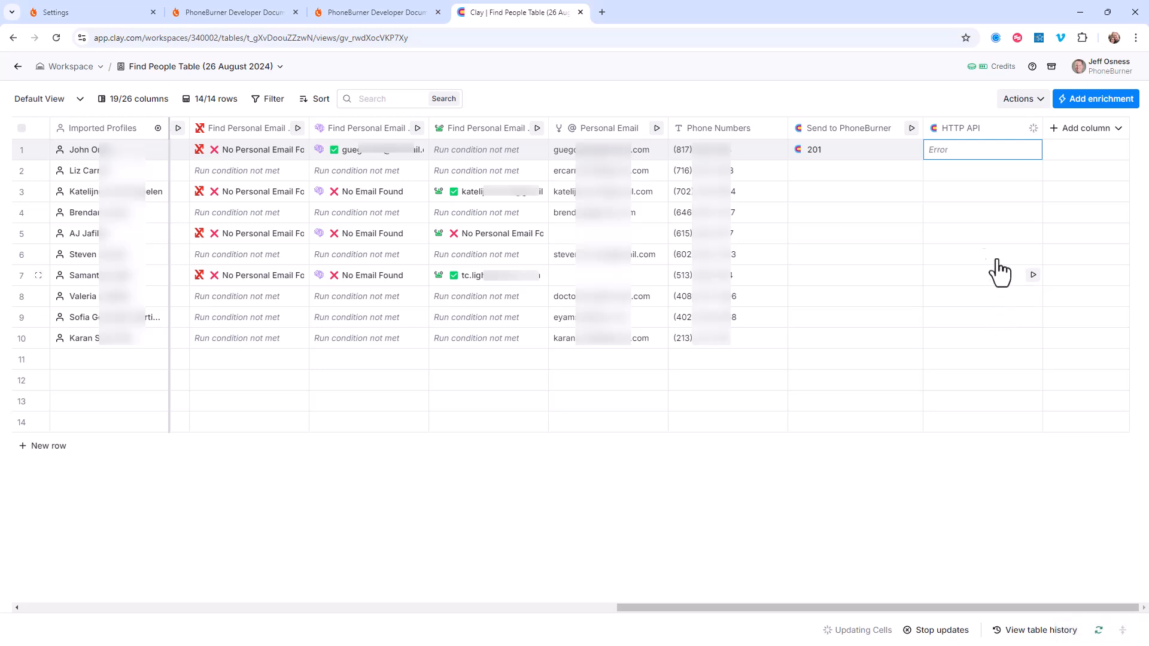
pyautogui.click(984, 129)
pyautogui.click(972, 176)
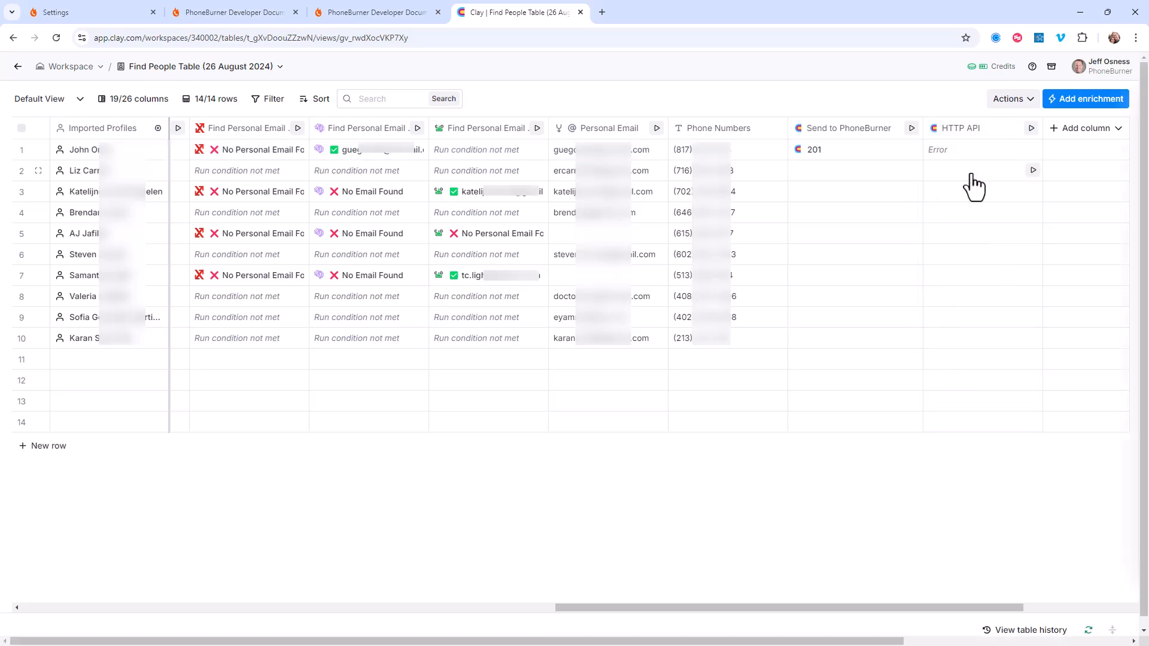
pyautogui.scroll(-4, 1065, 362)
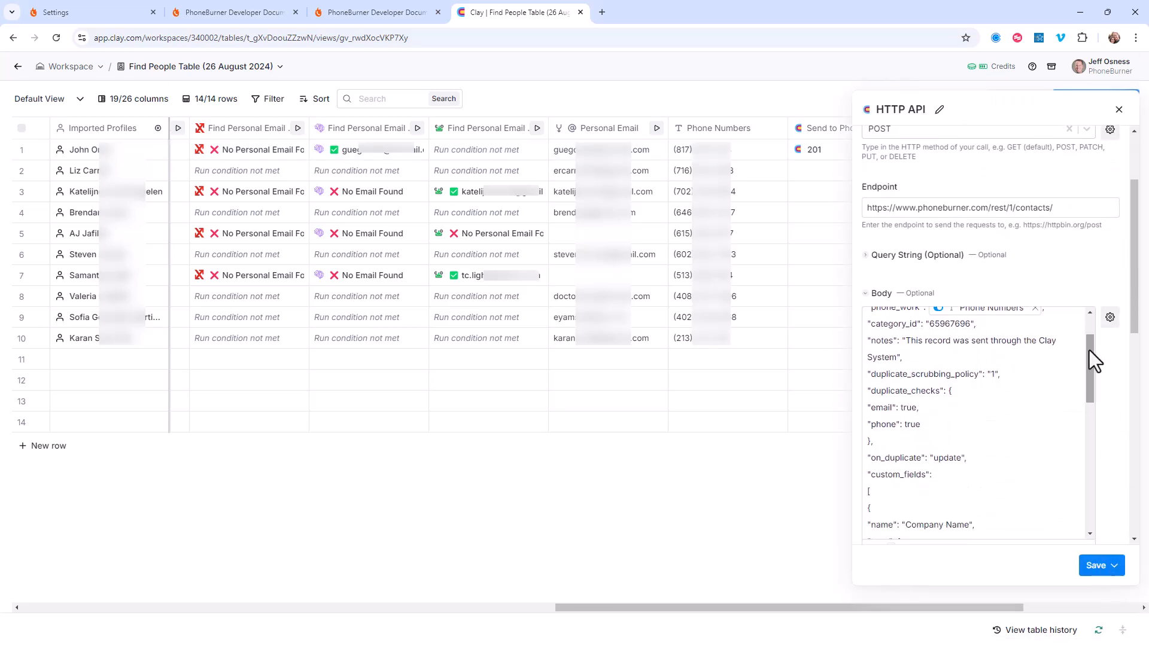
pyautogui.scroll(1, 1029, 383)
pyautogui.scroll(-5, 985, 398)
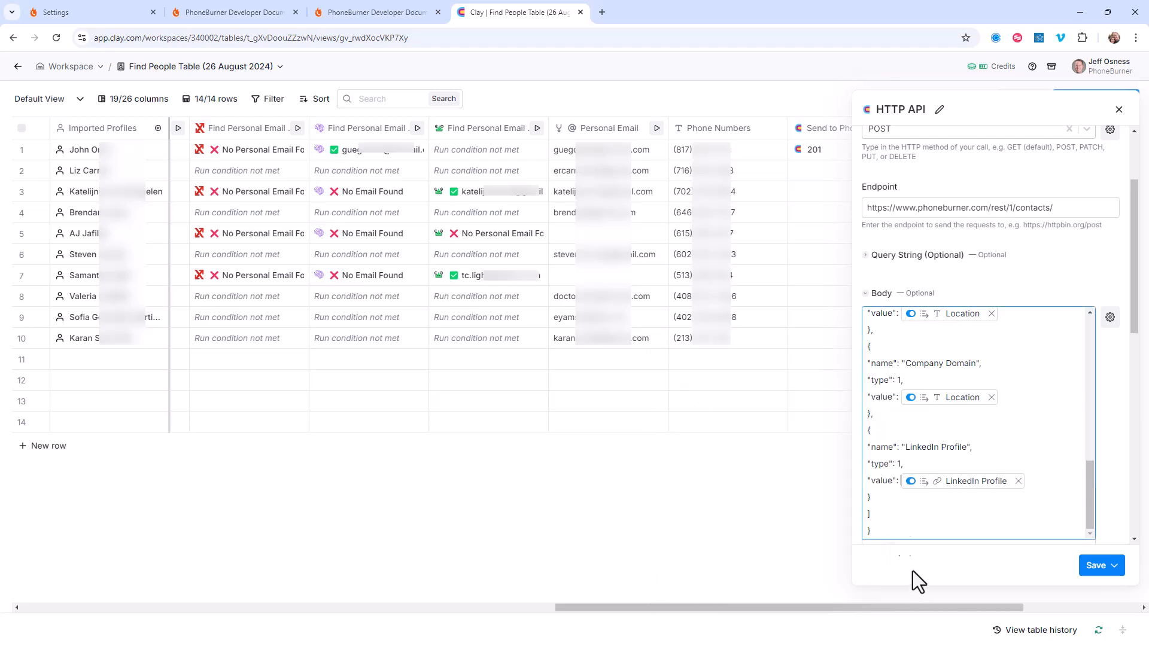
pyautogui.scroll(1, 912, 428)
pyautogui.scroll(8, 912, 428)
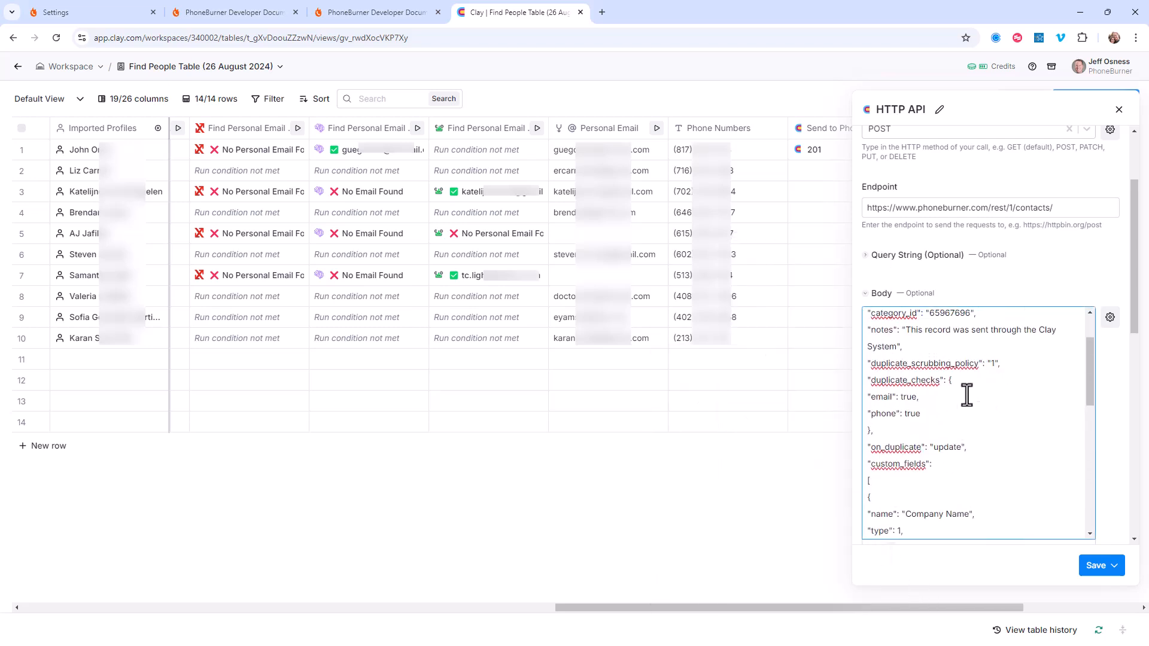
pyautogui.scroll(-2, 975, 389)
pyautogui.scroll(-5, 993, 419)
pyautogui.scroll(5, 918, 443)
pyautogui.scroll(-3, 918, 446)
pyautogui.scroll(2, 900, 428)
pyautogui.scroll(-4, 928, 441)
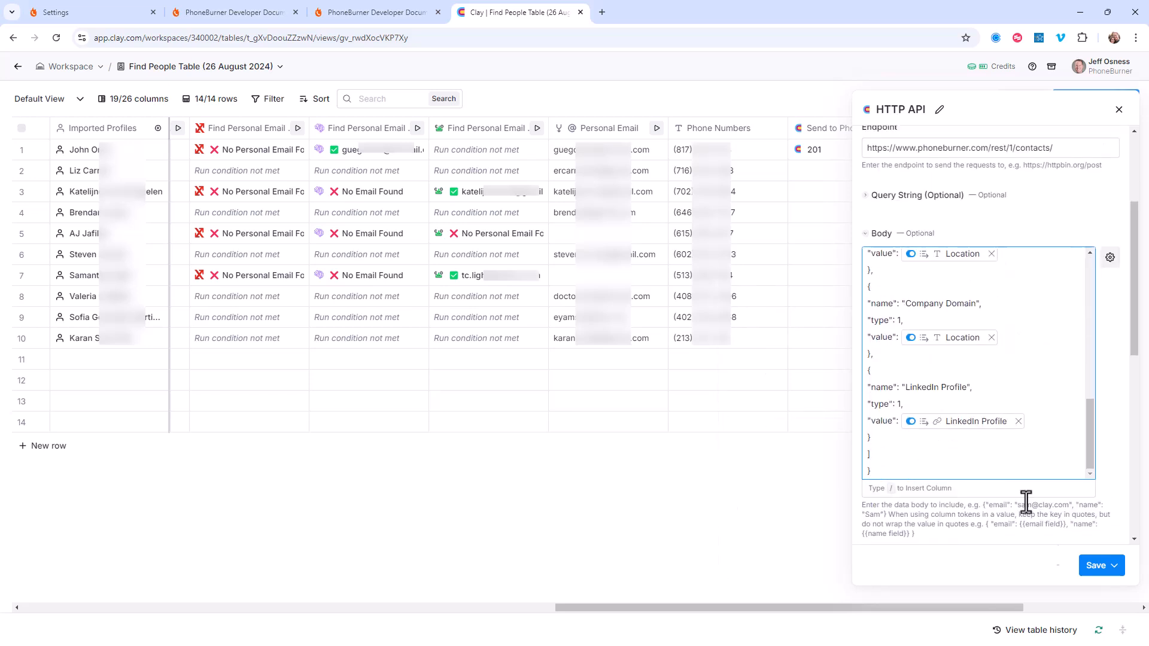
# Put the opening square bracket on the same line as "custom_fields" in the HTTP API body and save without running
pyautogui.click(1095, 566)
pyautogui.click(966, 128)
pyautogui.click(972, 174)
pyautogui.moveTo(1086, 299); pyautogui.dragTo(1076, 341)
pyautogui.scroll(-5, 949, 308)
pyautogui.scroll(5, 966, 369)
pyautogui.click(1090, 566)
pyautogui.click(1016, 539)
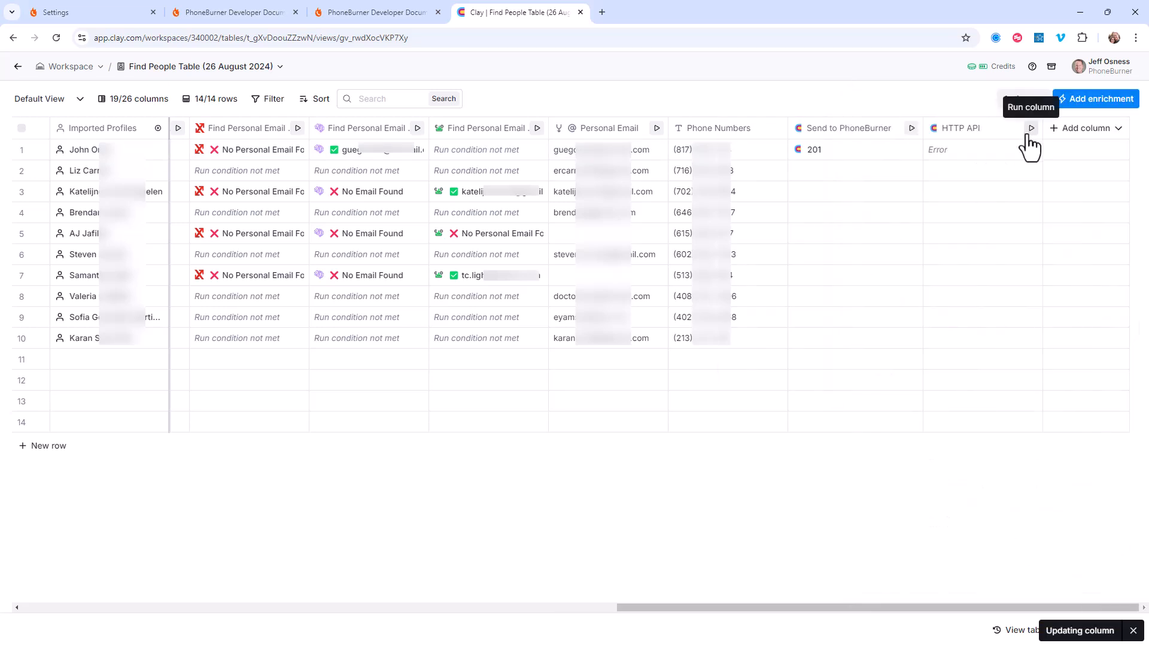
# Run the corrected HTTP API enrichment for the first row and review the "custom_fields" section of its body
pyautogui.click(1033, 150)
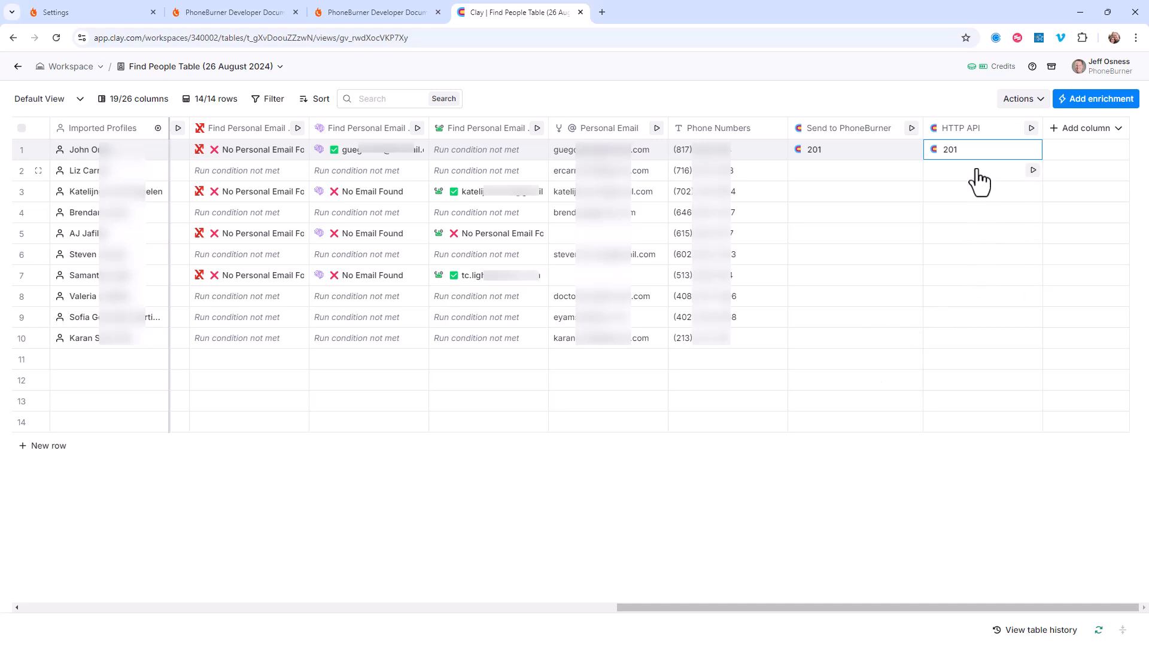
pyautogui.click(970, 134)
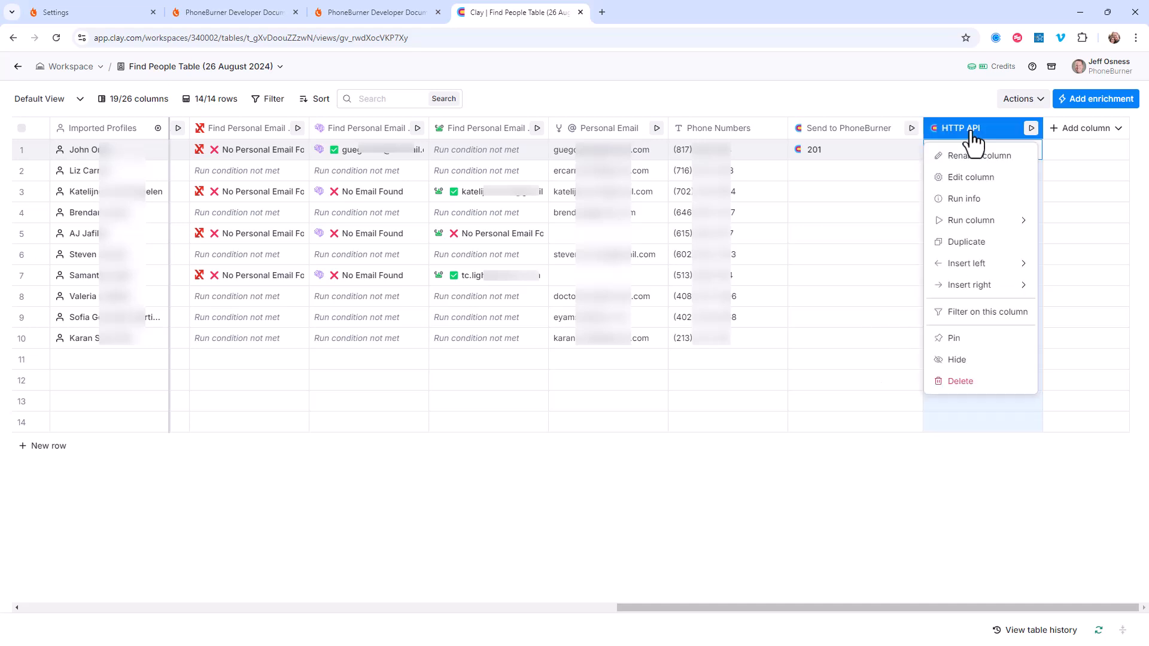
pyautogui.click(971, 183)
pyautogui.scroll(-5, 1025, 439)
pyautogui.scroll(-1, 1025, 437)
pyautogui.scroll(-2, 996, 441)
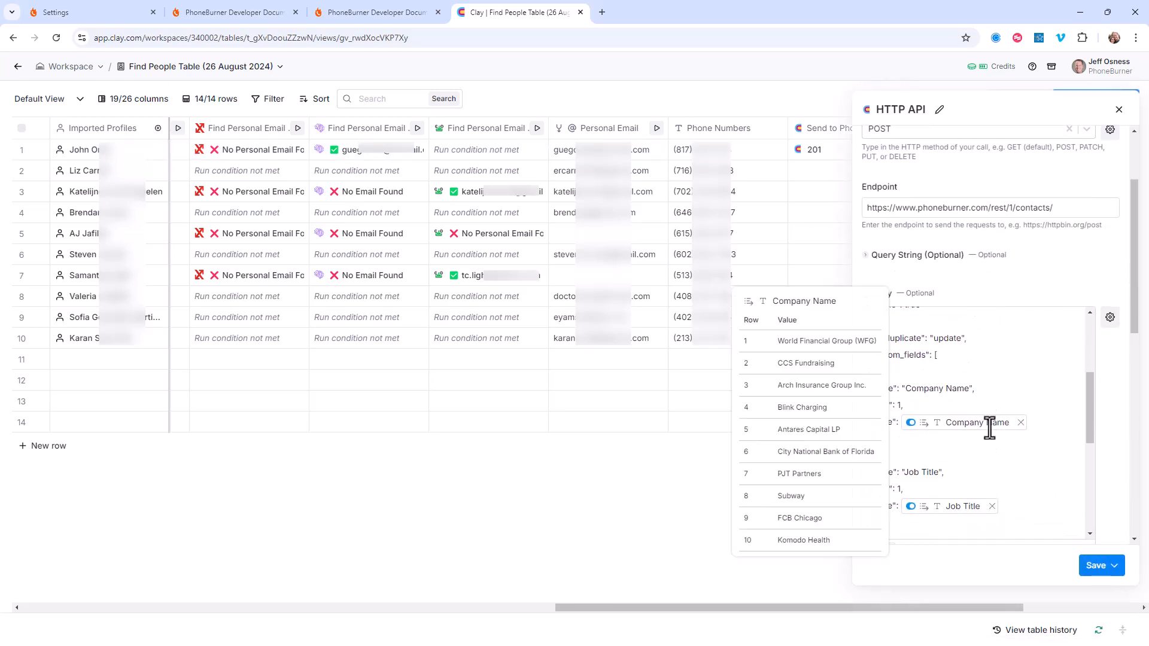
pyautogui.scroll(3, 984, 442)
pyautogui.scroll(-3, 981, 447)
pyautogui.scroll(1, 984, 438)
pyautogui.click(940, 357)
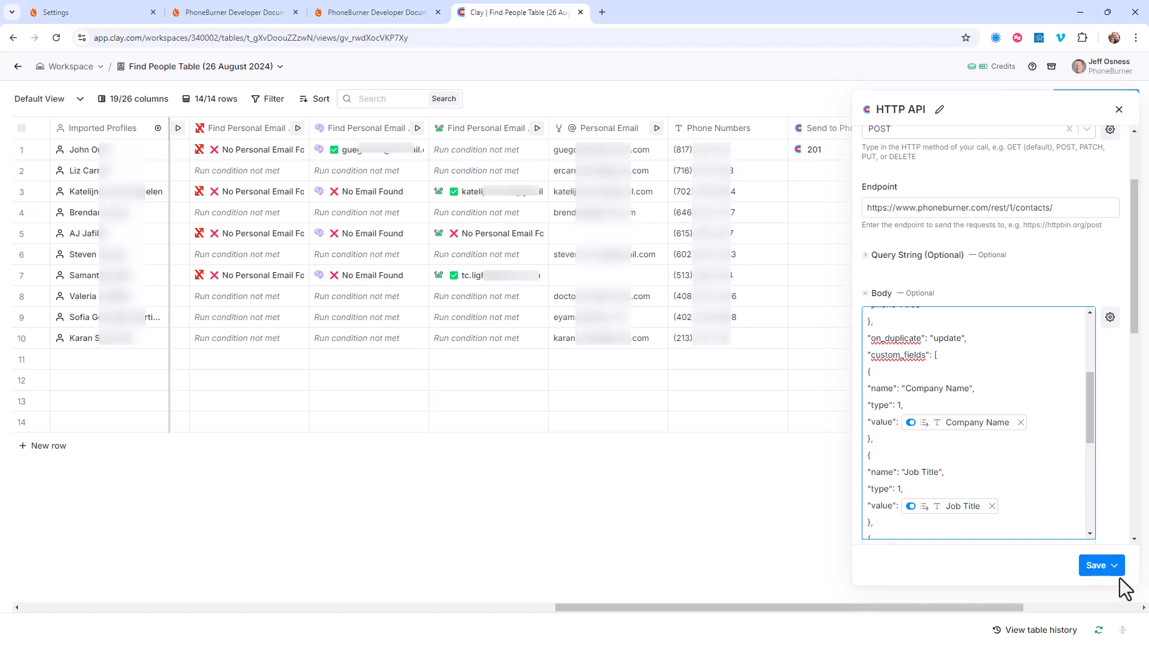
pyautogui.click(1118, 110)
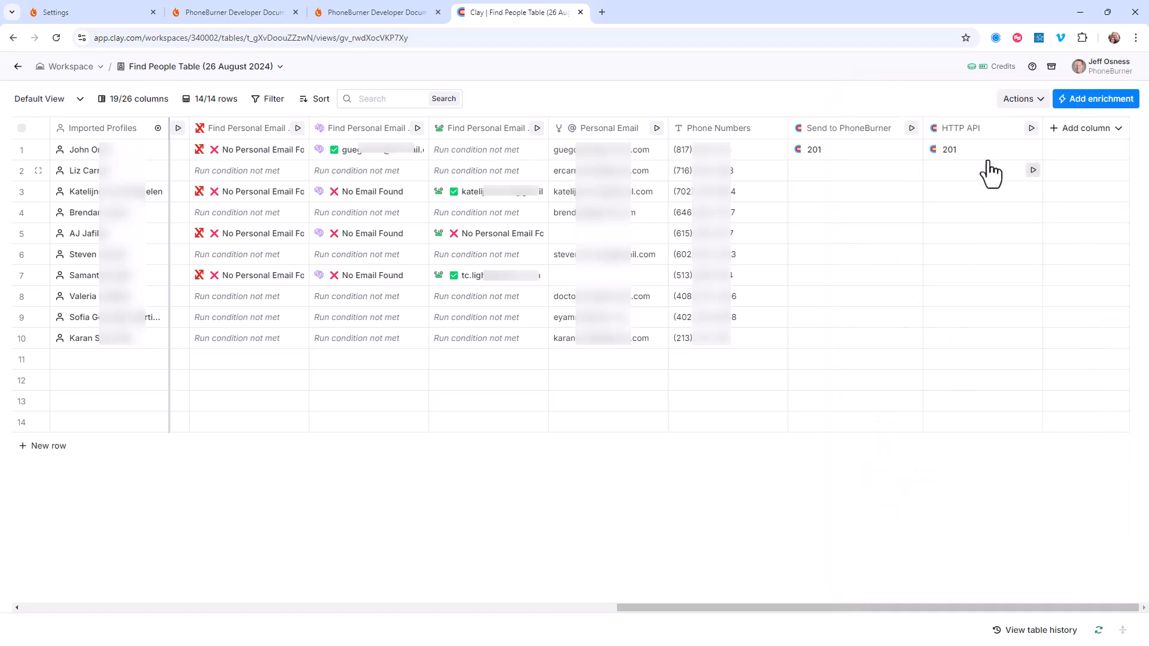
# Switch to PhoneBurner and check the contact and its note in the Clay Prospects folder
pyautogui.click(85, 12)
pyautogui.click(229, 76)
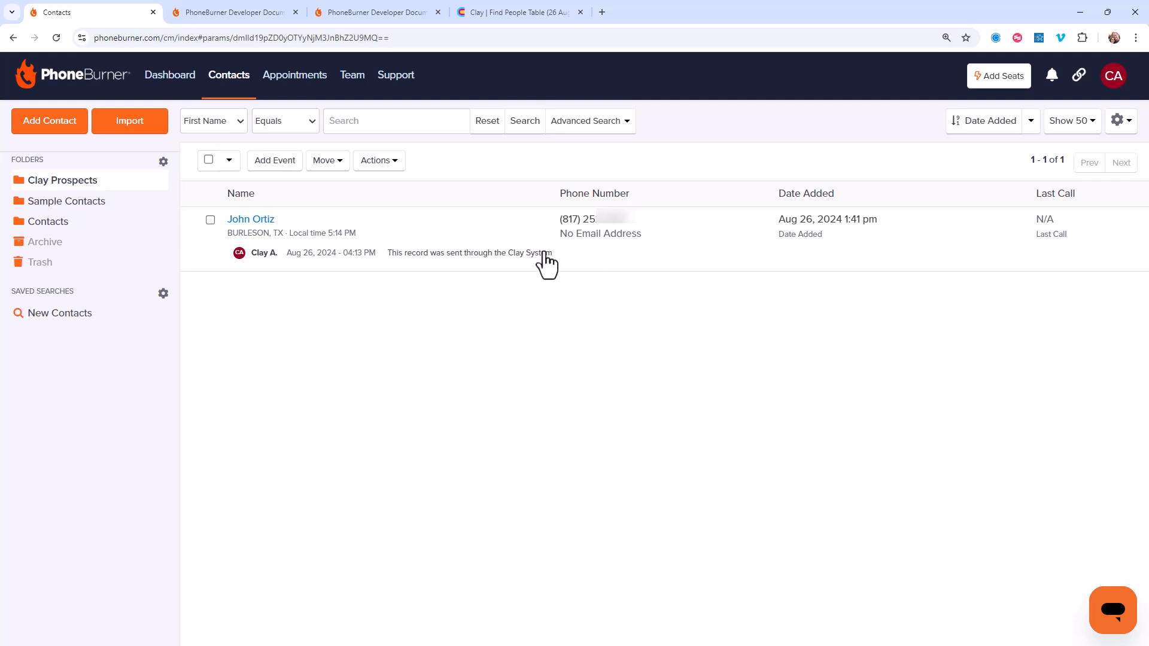
# Return to Clay, reopen the HTTP API column and add an "email" entry below "phone_work" in the body
pyautogui.click(518, 13)
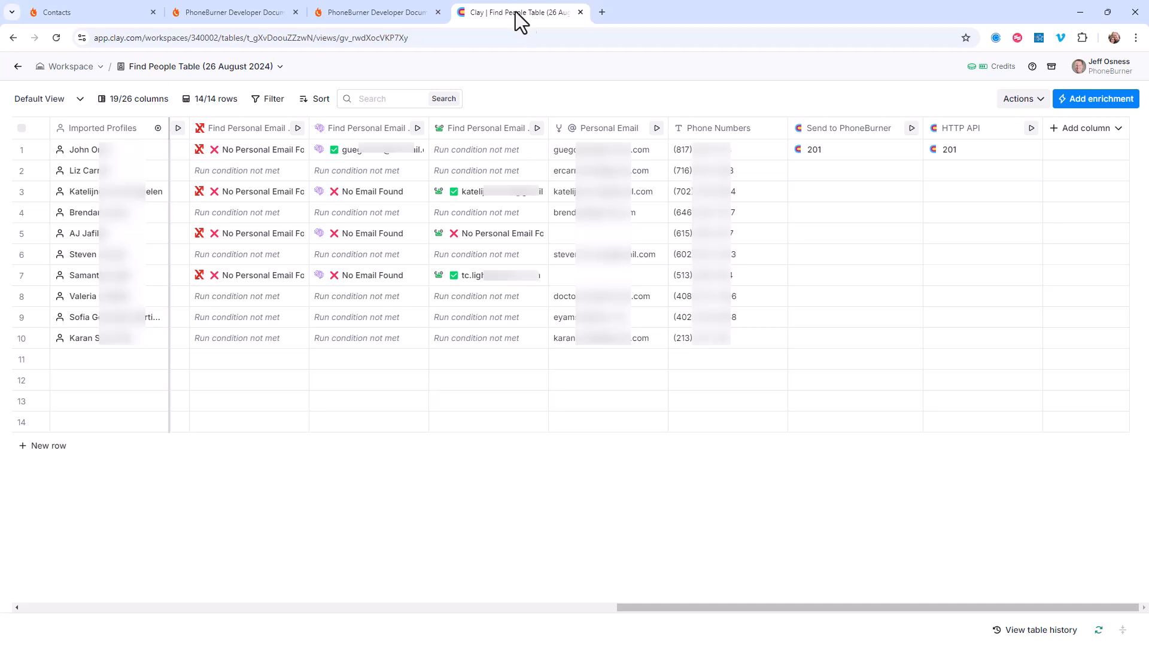
pyautogui.click(957, 133)
pyautogui.click(963, 180)
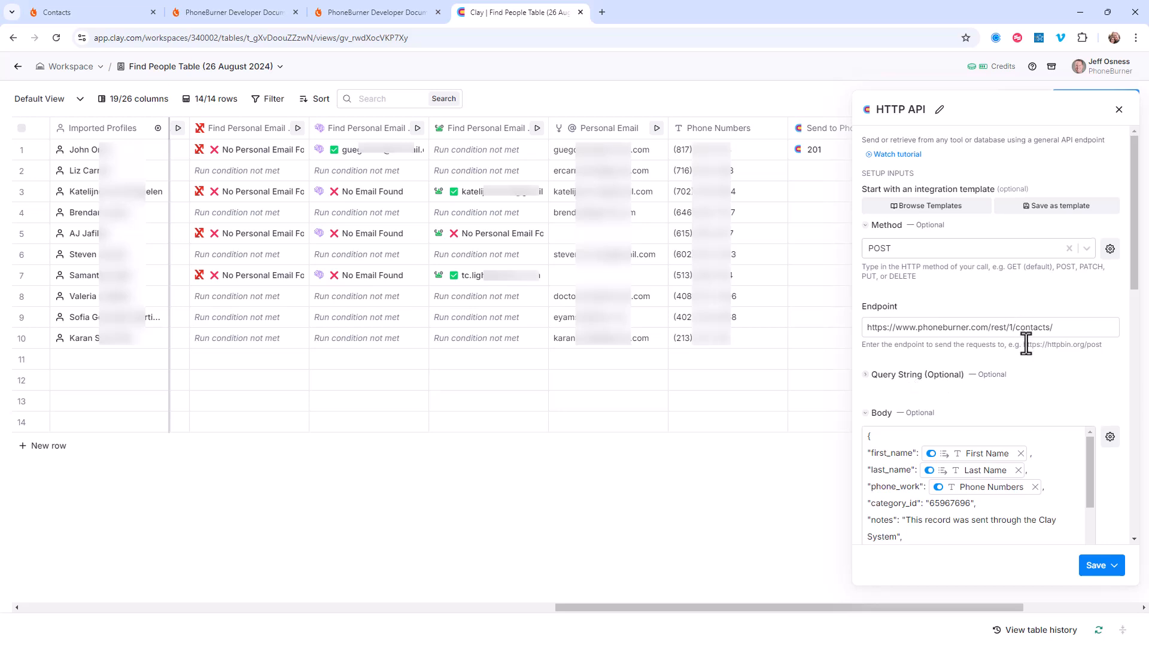
pyautogui.scroll(-2, 1027, 350)
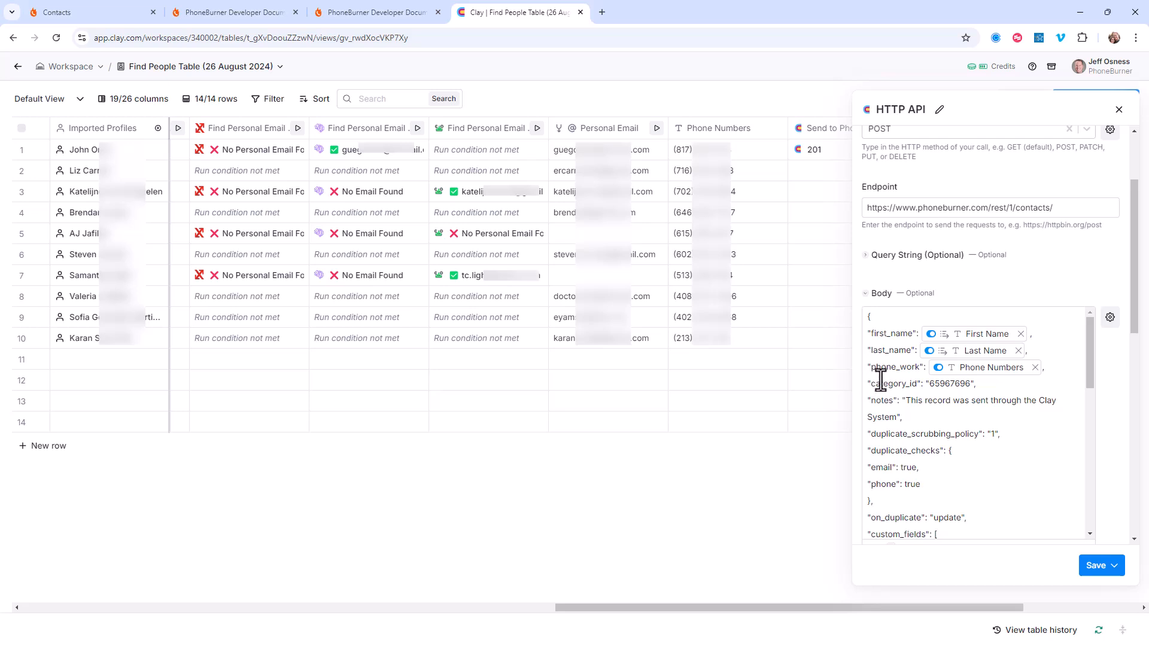
pyautogui.click(1051, 367)
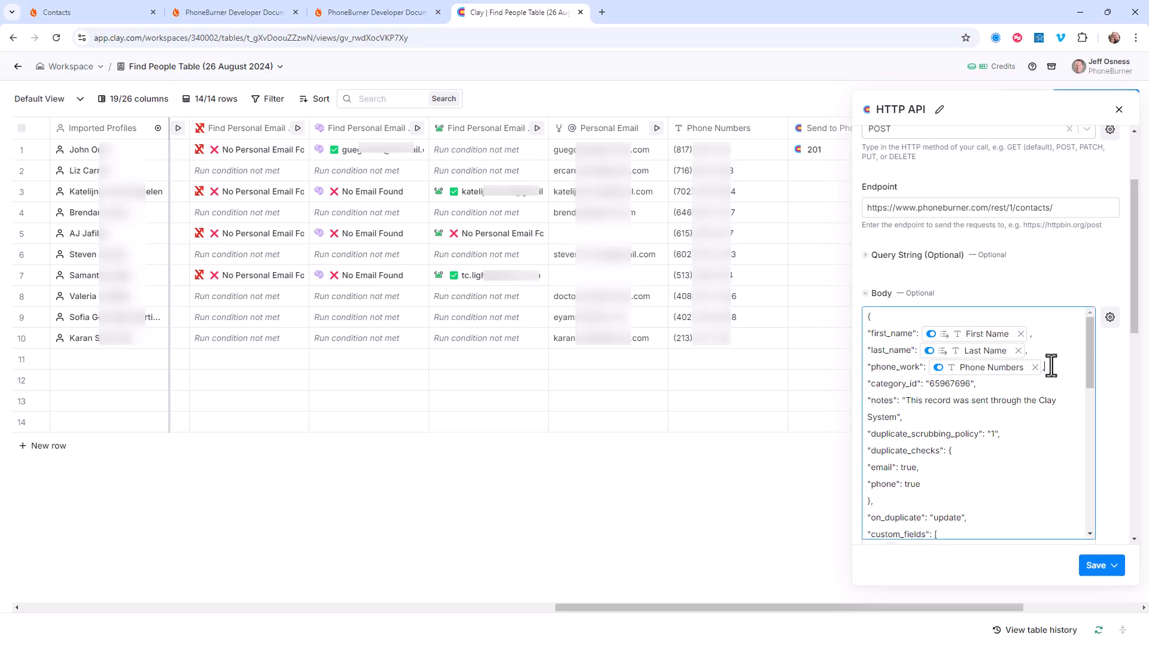
pyautogui.press('Return')
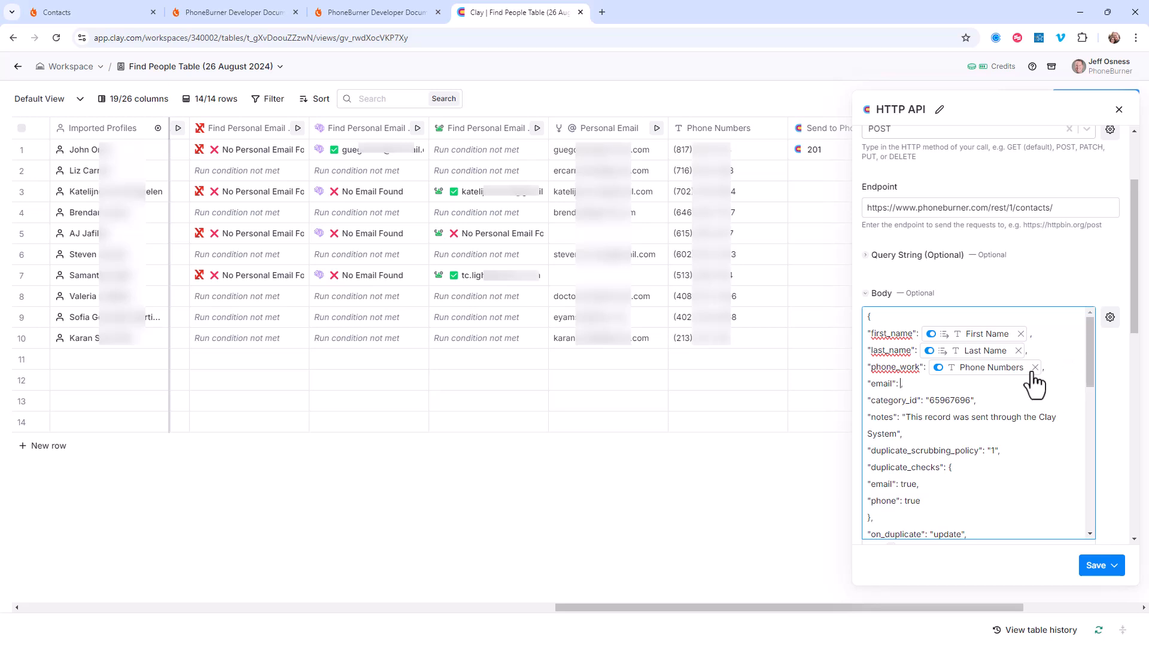
# Insert the Personal Email column as the "email" entry's value and save the enrichment without running it
pyautogui.moveTo(1034, 384)
pyautogui.write('/')
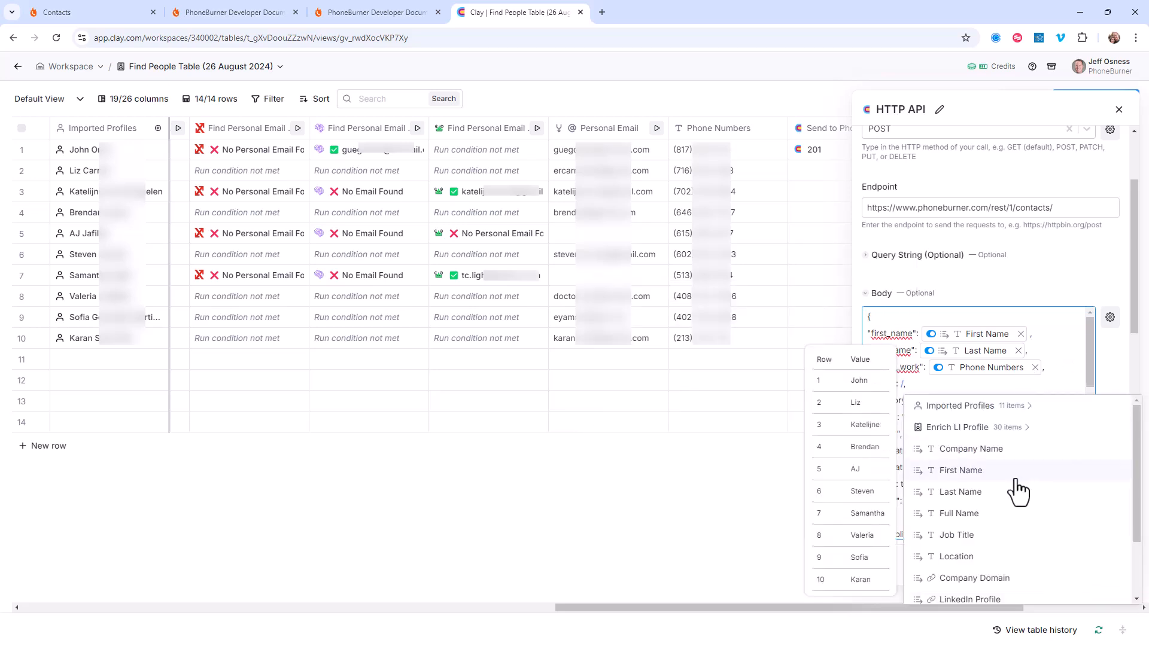
pyautogui.scroll(-2, 1014, 482)
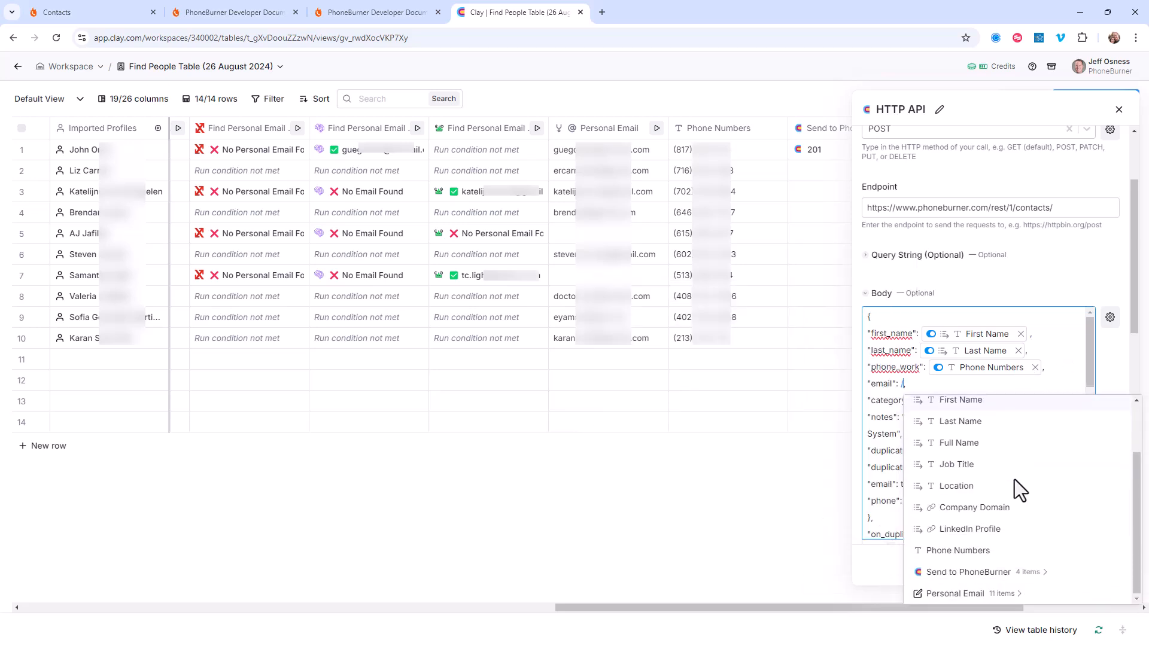
pyautogui.click(962, 593)
pyautogui.scroll(-1, 1036, 511)
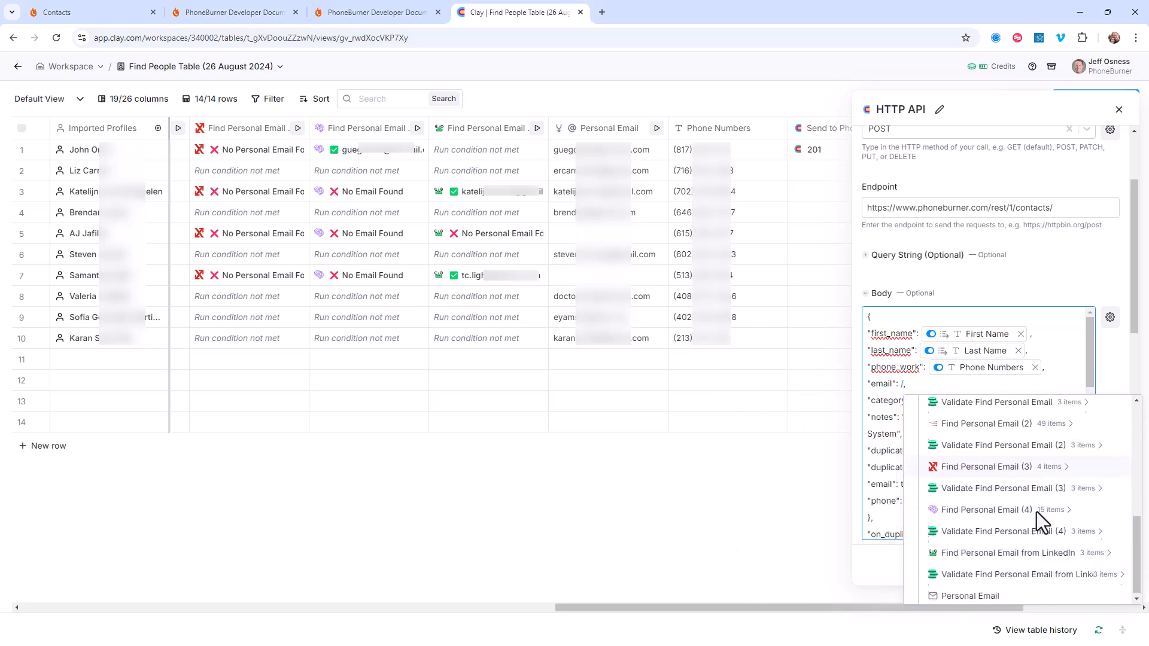
pyautogui.click(970, 593)
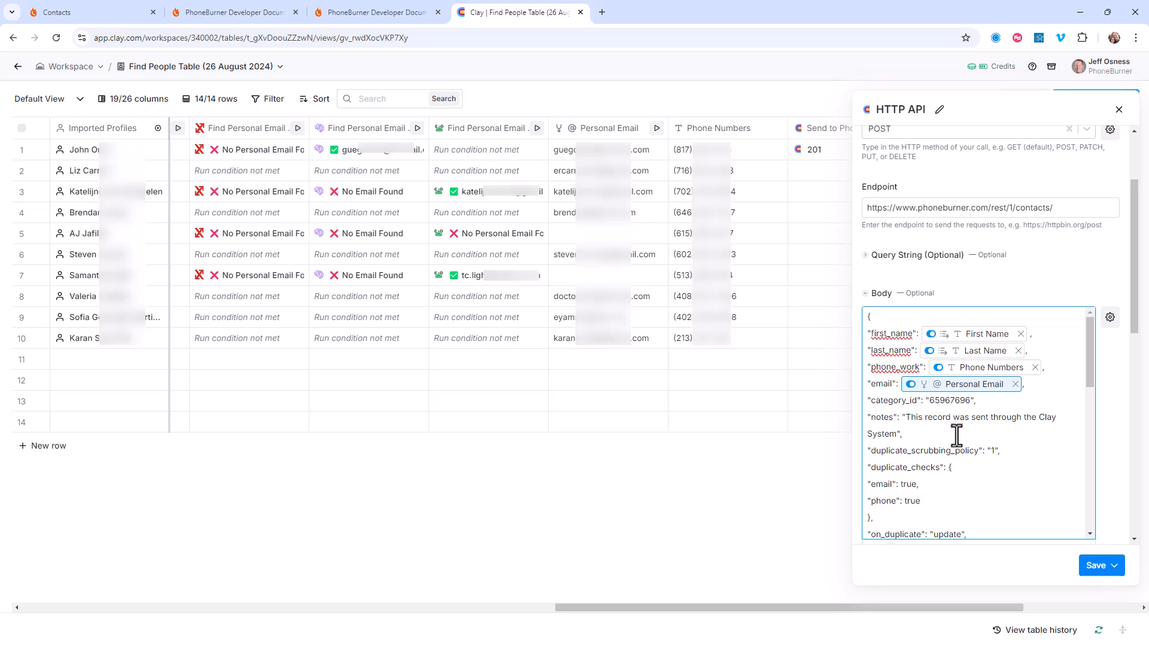
pyautogui.click(1101, 566)
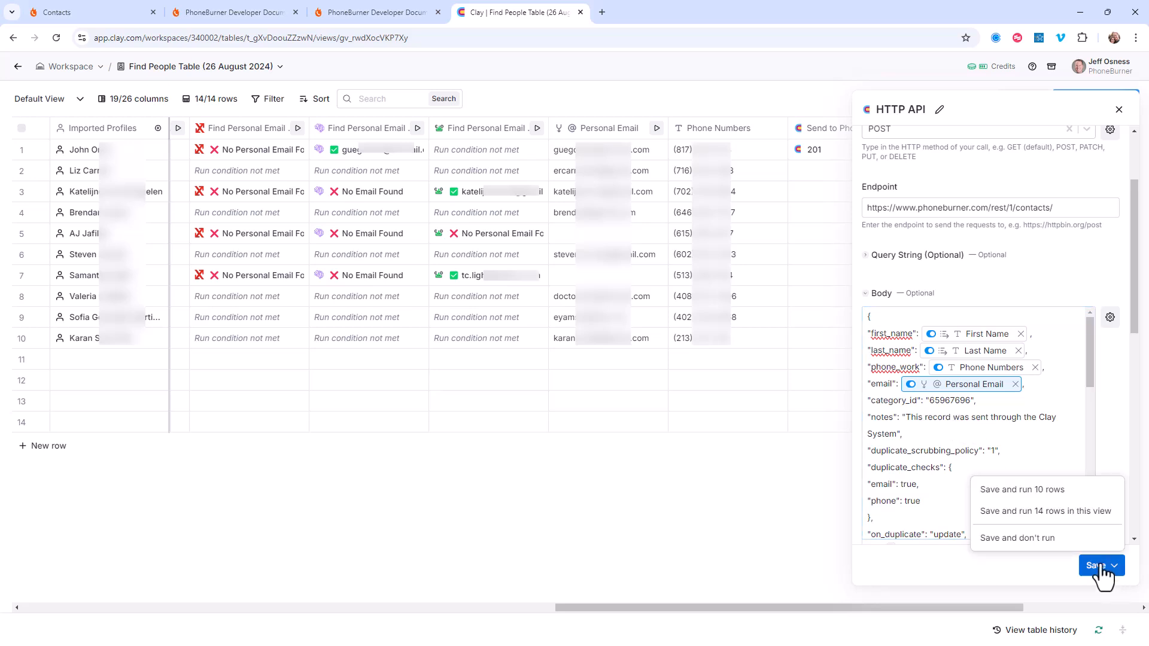
pyautogui.click(1056, 538)
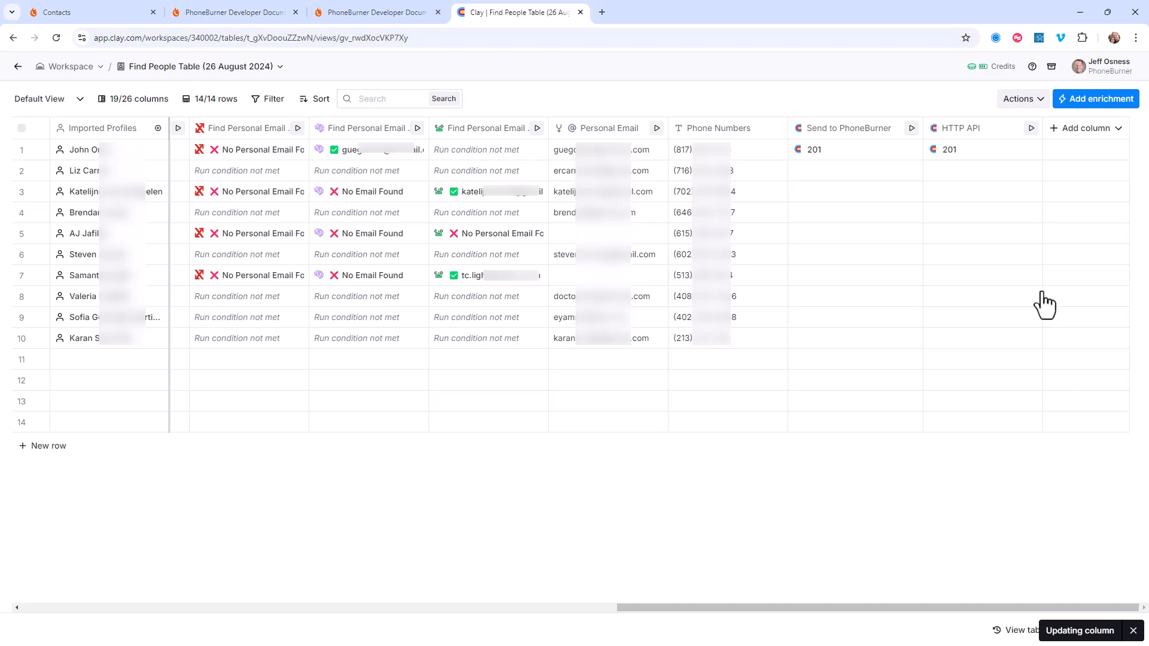
# Run the HTTP API enrichment for the first row and check the contact's email address in PhoneBurner
pyautogui.click(1032, 150)
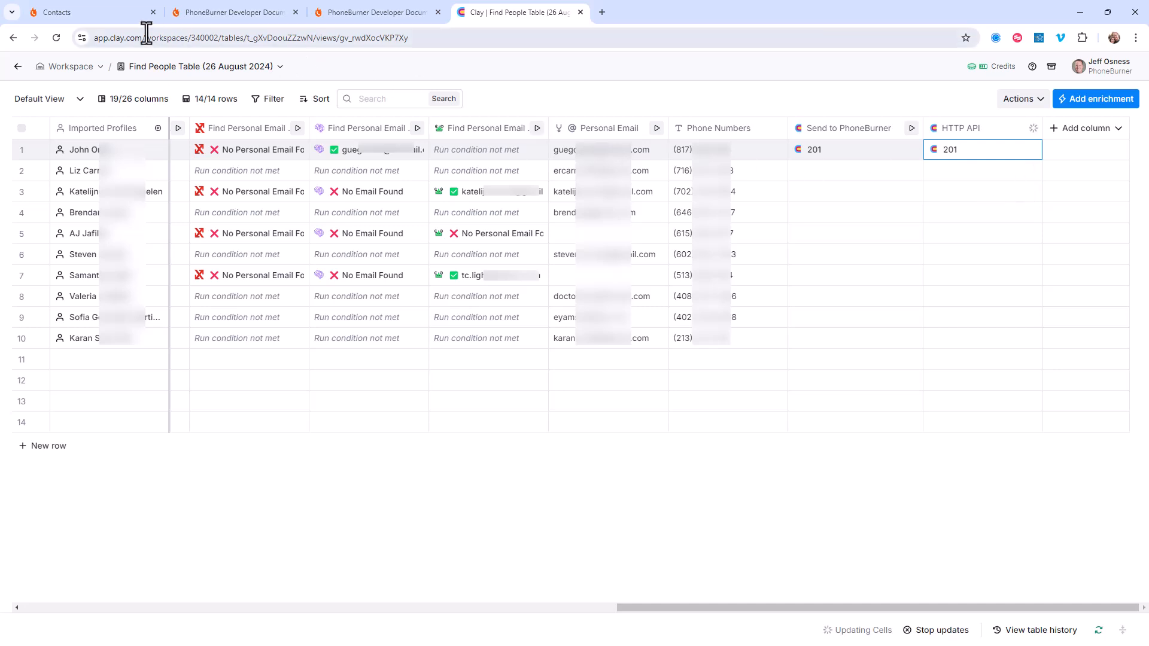
pyautogui.click(105, 13)
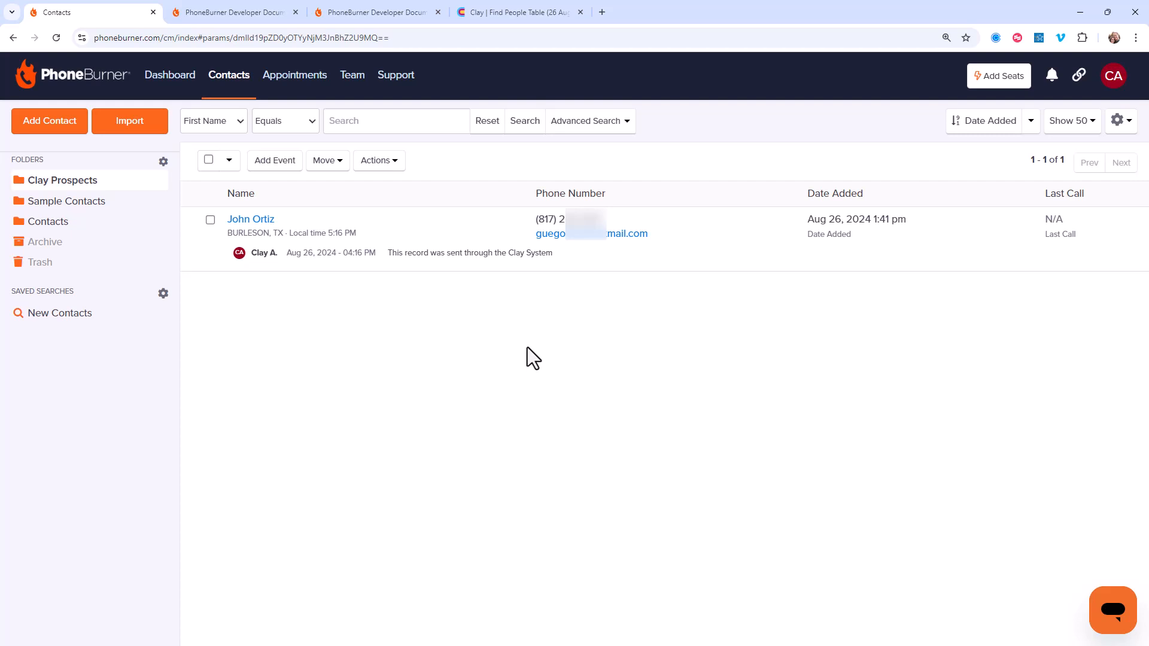
# Return to Clay and run the HTTP API column for the table's prospects
pyautogui.click(526, 22)
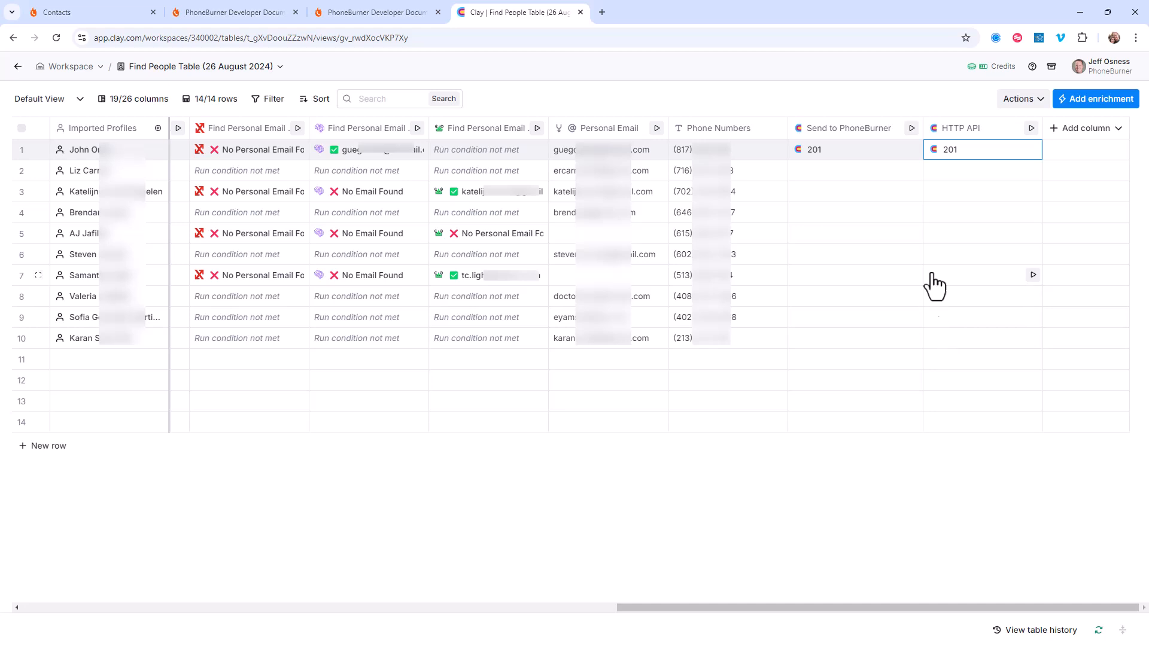
pyautogui.click(1032, 128)
pyautogui.click(897, 174)
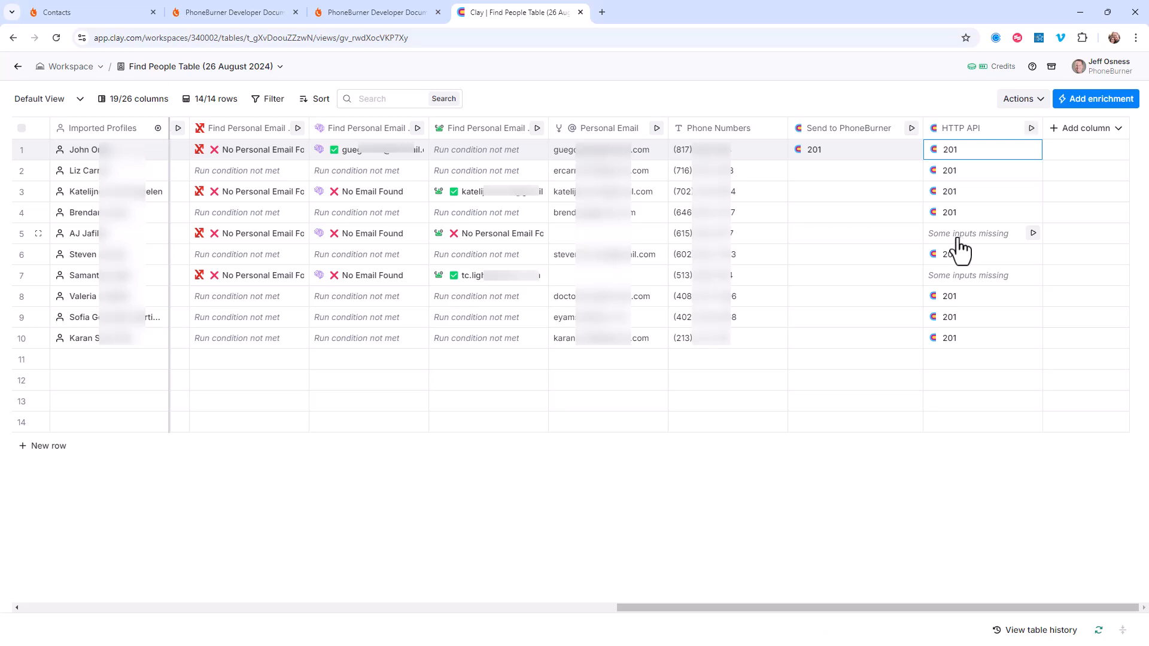
# Open the HTTP API column's settings and check the "Required to run" option on the body's column references
pyautogui.click(988, 128)
pyautogui.click(978, 177)
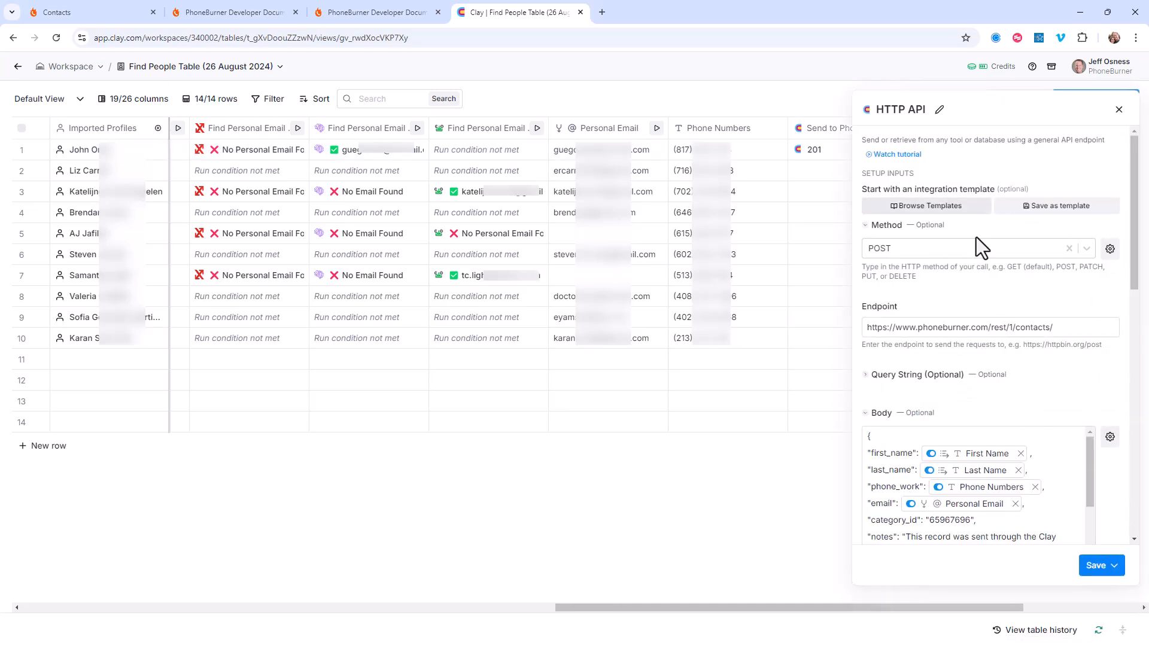
pyautogui.scroll(-5, 994, 480)
pyautogui.scroll(-1, 982, 500)
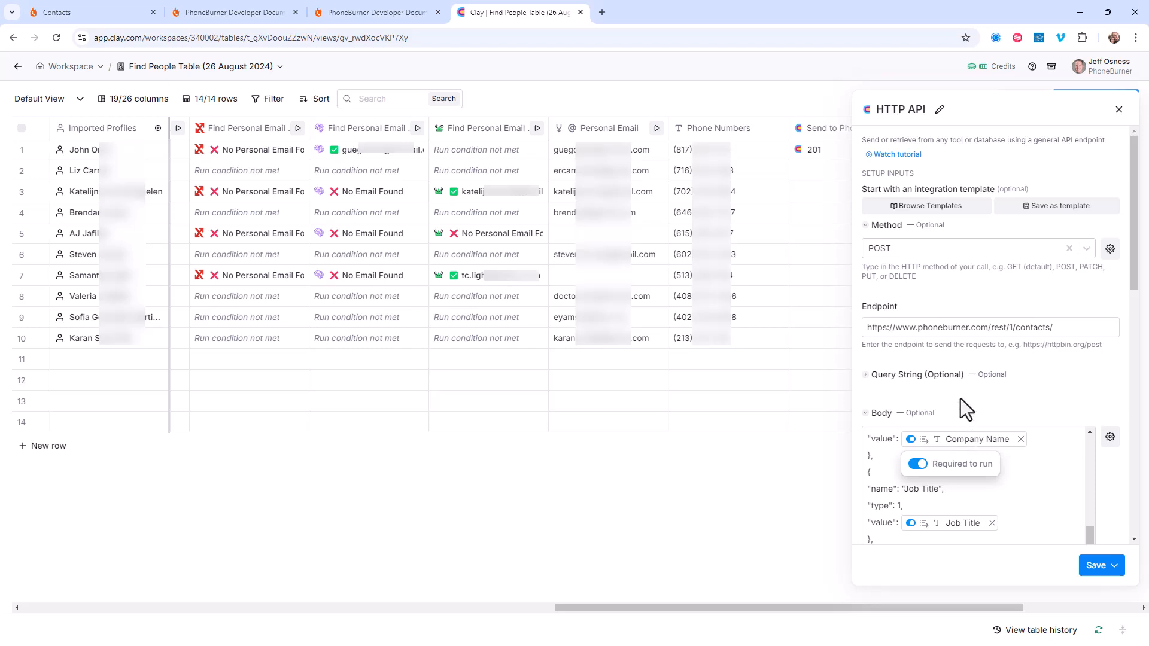
# Switch to PhoneBurner, reload the Clay Prospects folder and review the imported contacts
pyautogui.click(70, 14)
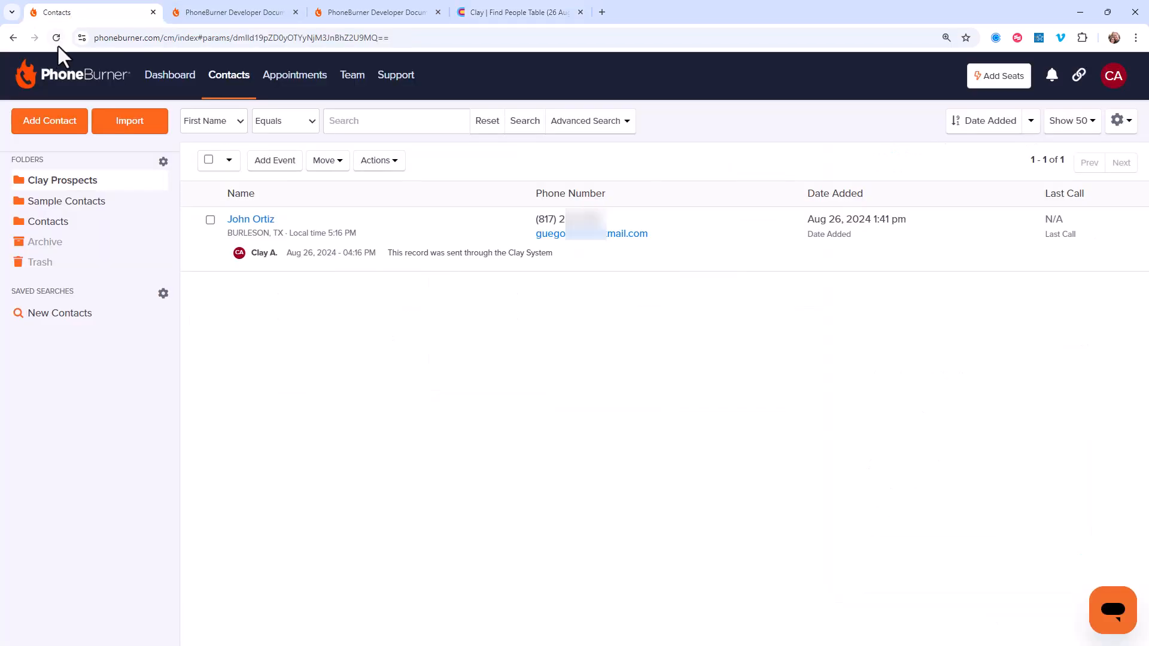
pyautogui.click(57, 39)
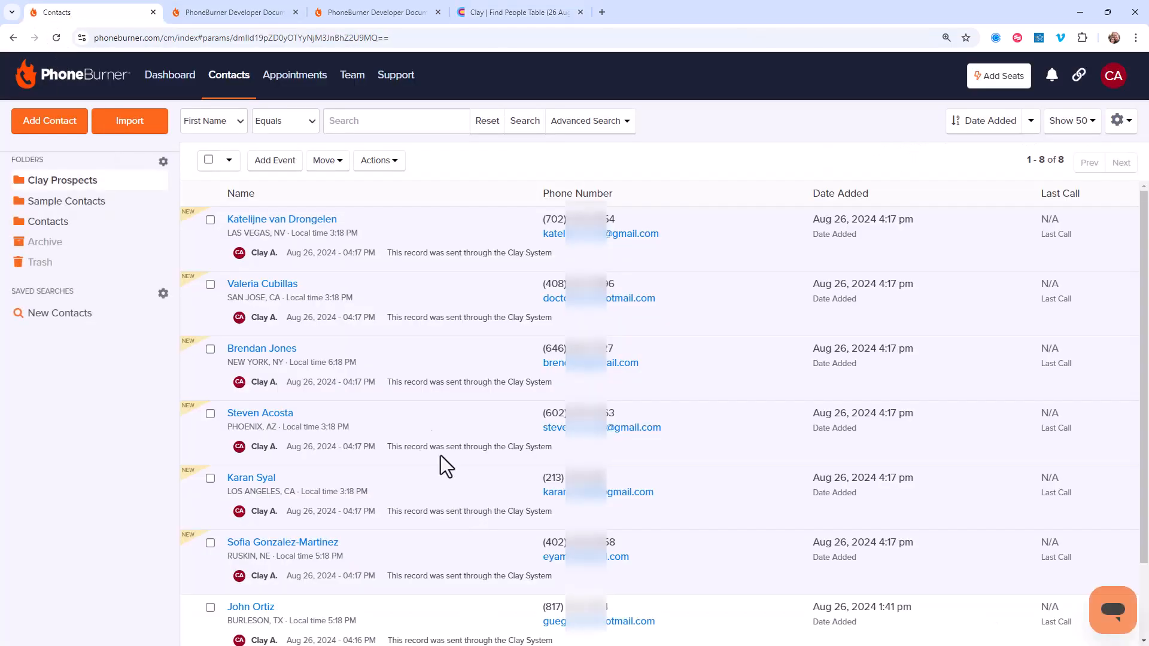
pyautogui.scroll(-2, 332, 286)
pyautogui.scroll(2, 329, 319)
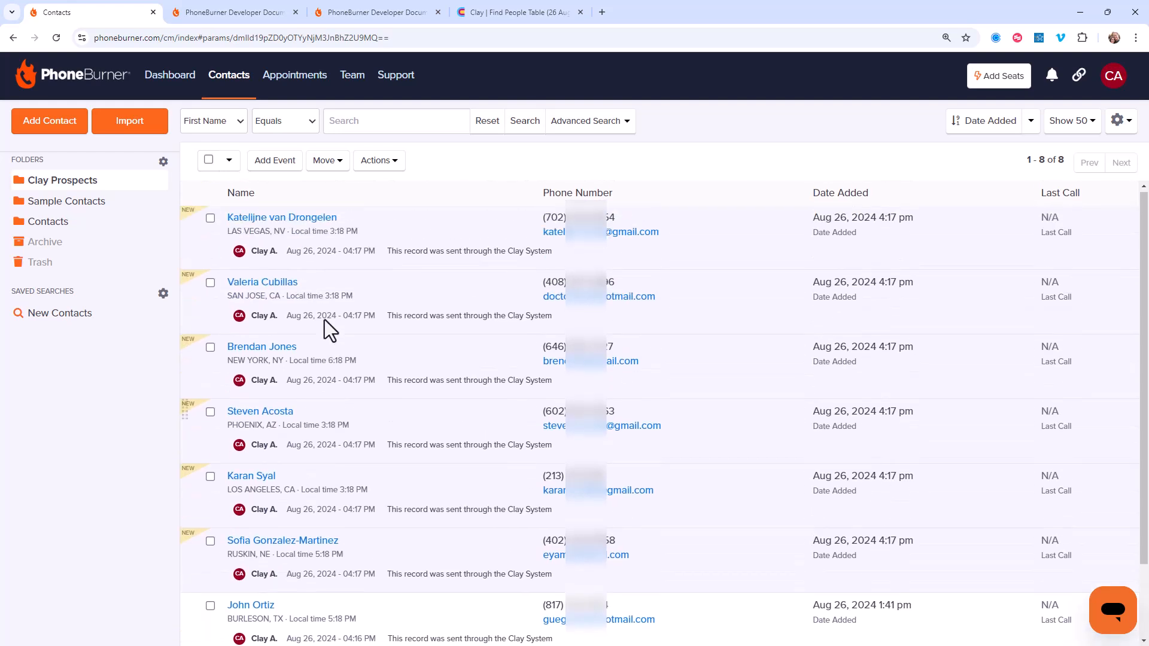